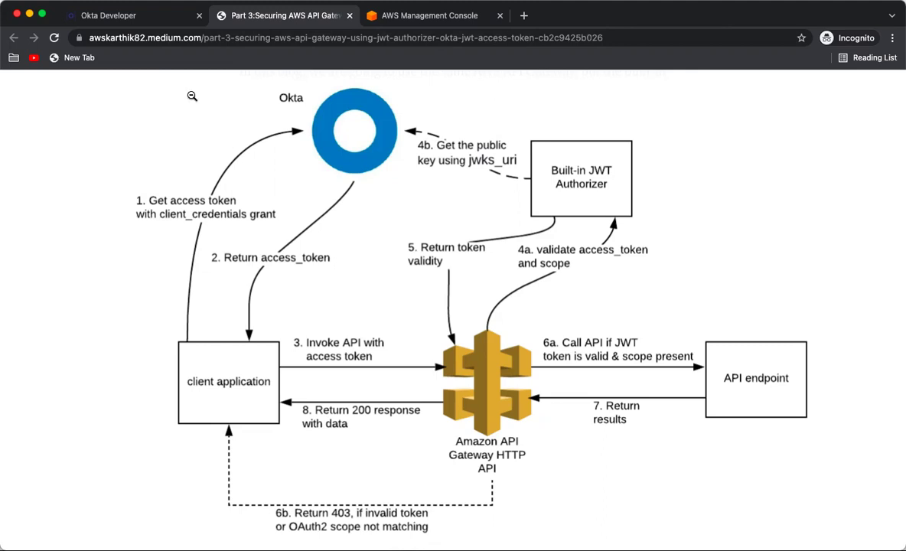
Step: Look over the Okta Developer sign-up form and sign up with a Google account
click(123, 22)
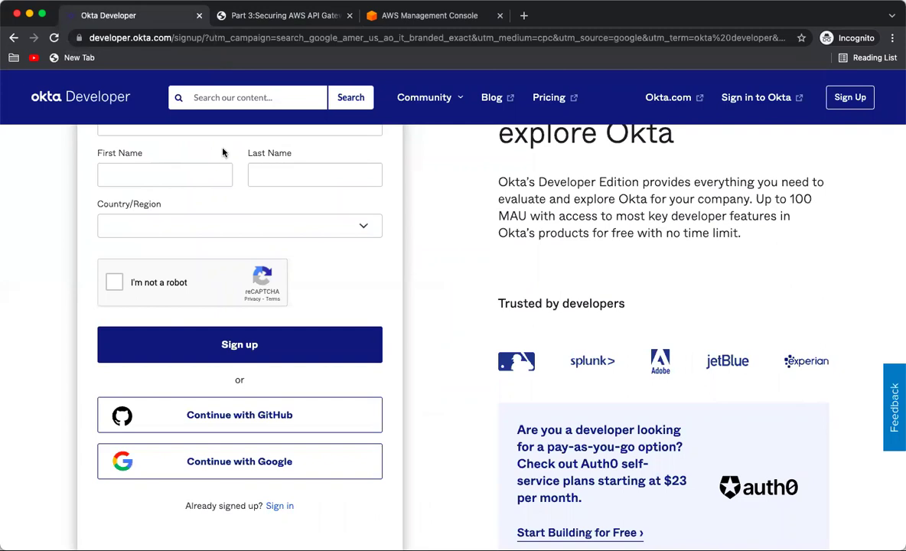
scroll(223, 152, up, 3)
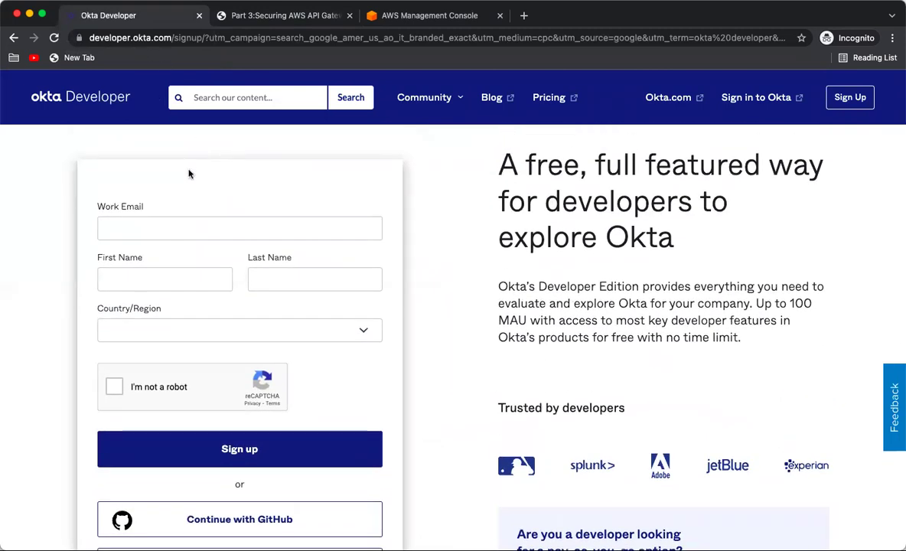
scroll(189, 174, down, 5)
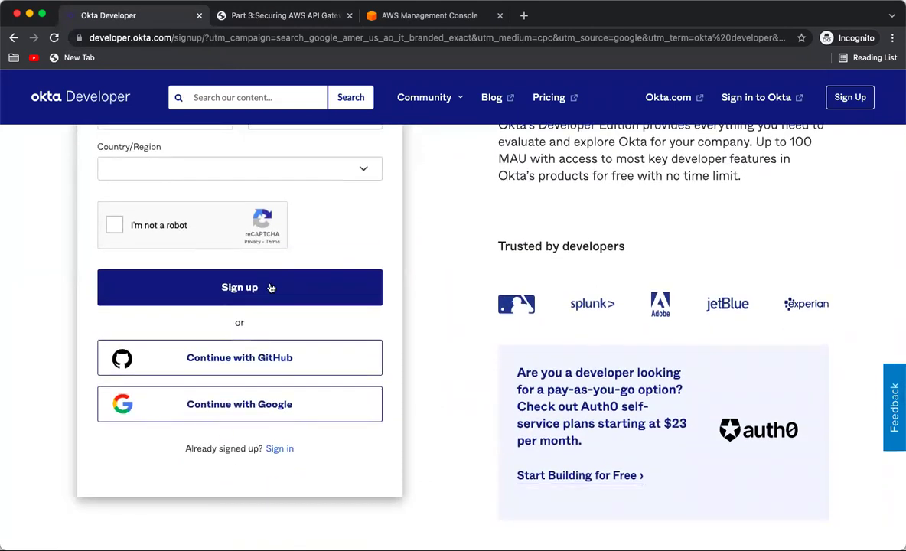
scroll(273, 287, up, 4)
scroll(229, 288, down, 2)
scroll(228, 288, down, 2)
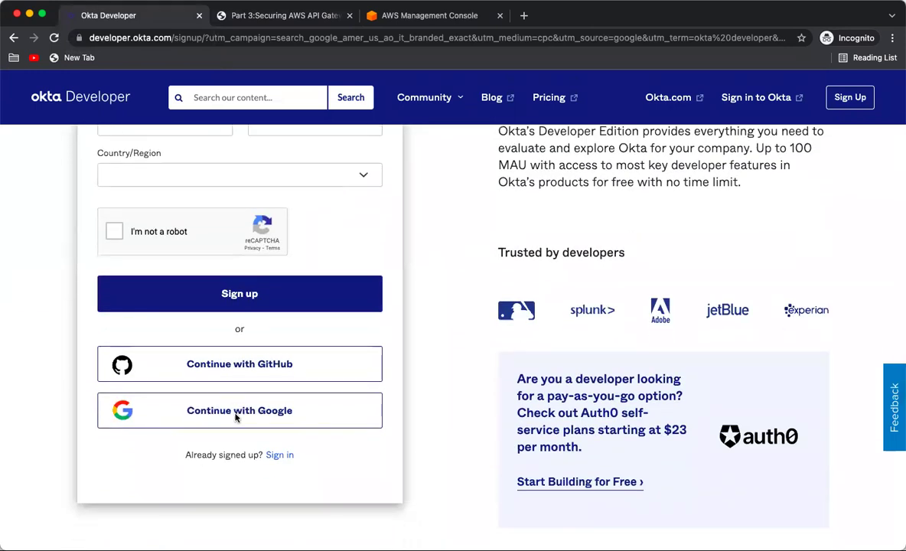
click(236, 409)
Step: Set the country to United States and choose the state in the additional sign-up details
click(430, 340)
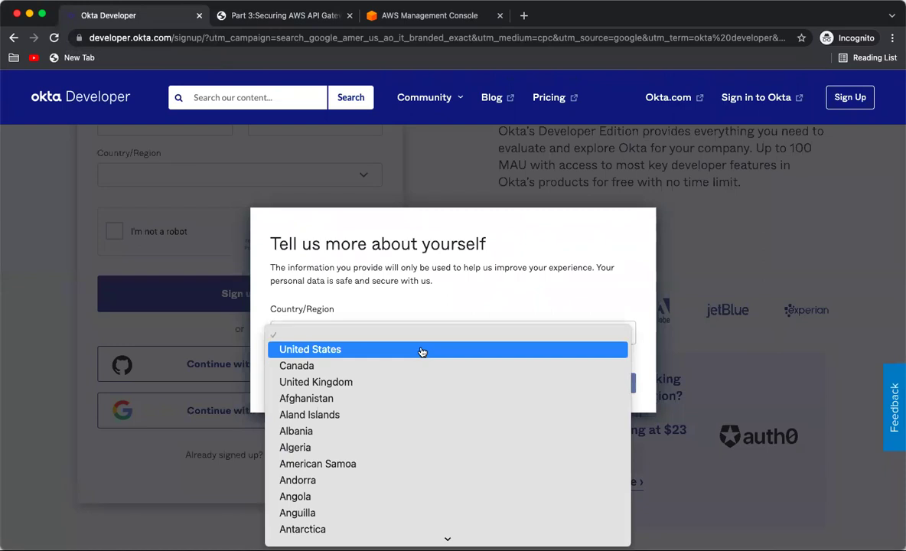
click(421, 351)
click(457, 333)
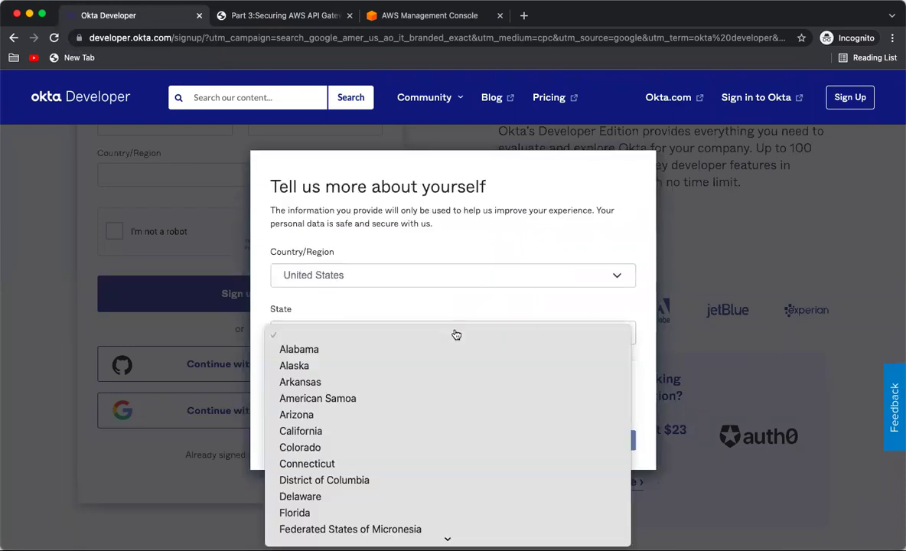
scroll(433, 403, down, 10)
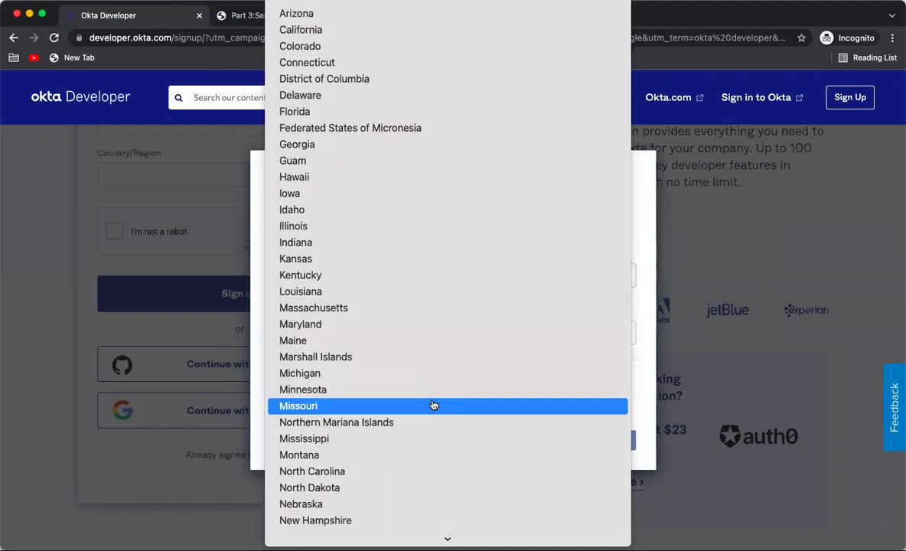
click(397, 392)
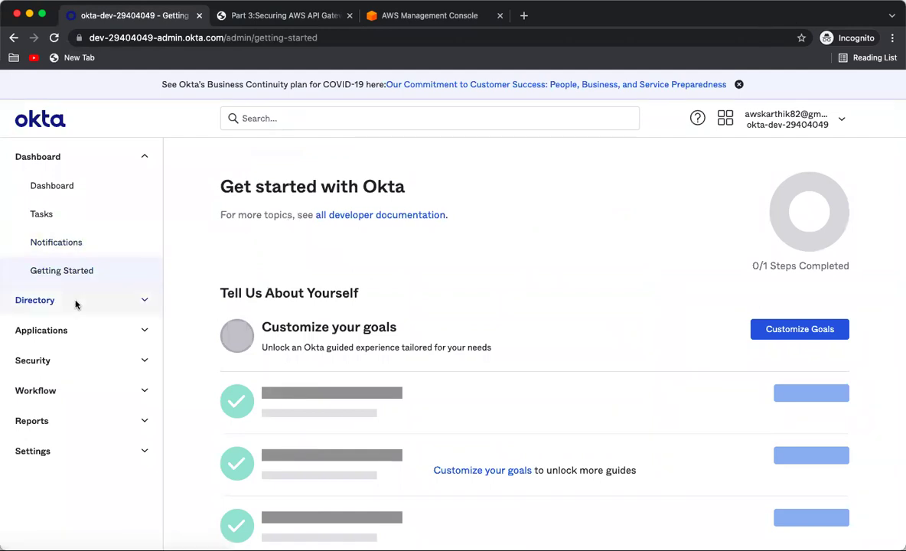
Step: Start a new app integration in Applications with API Services as the sign-in method
click(66, 331)
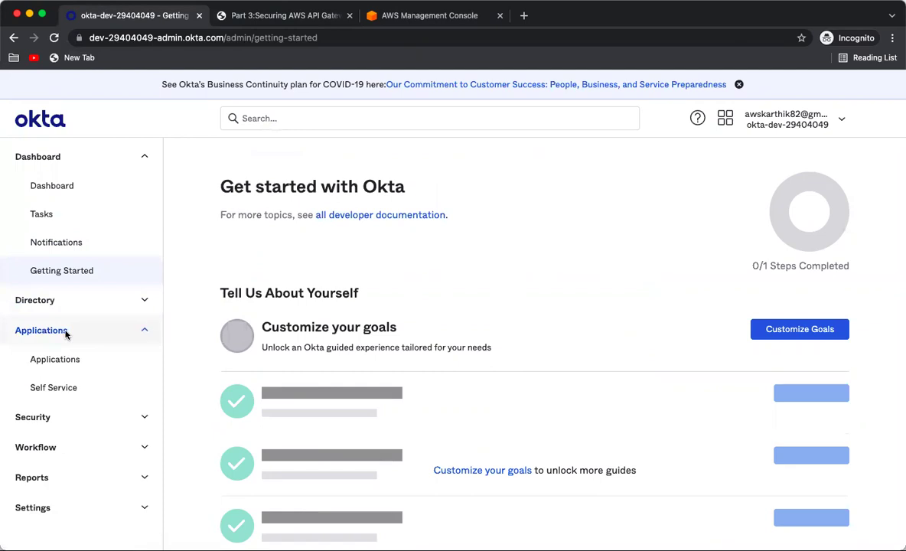
click(75, 365)
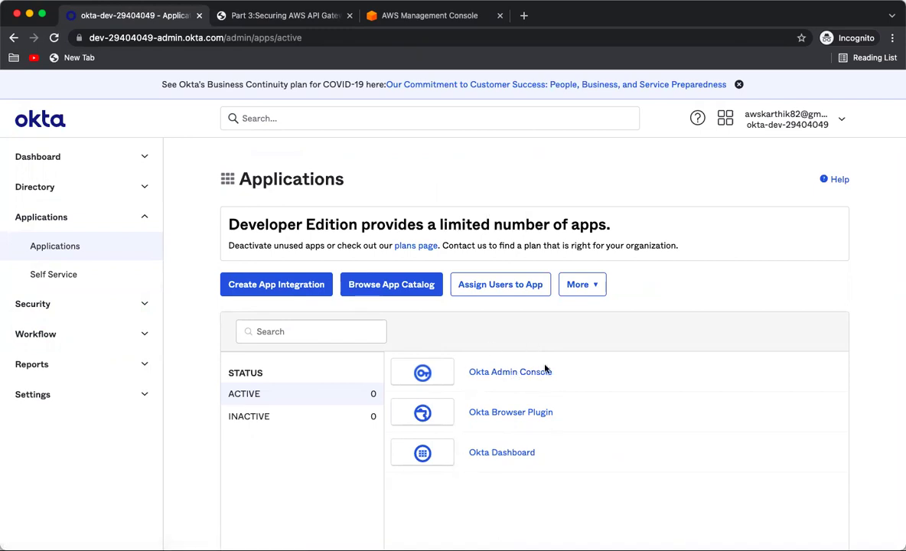
click(265, 292)
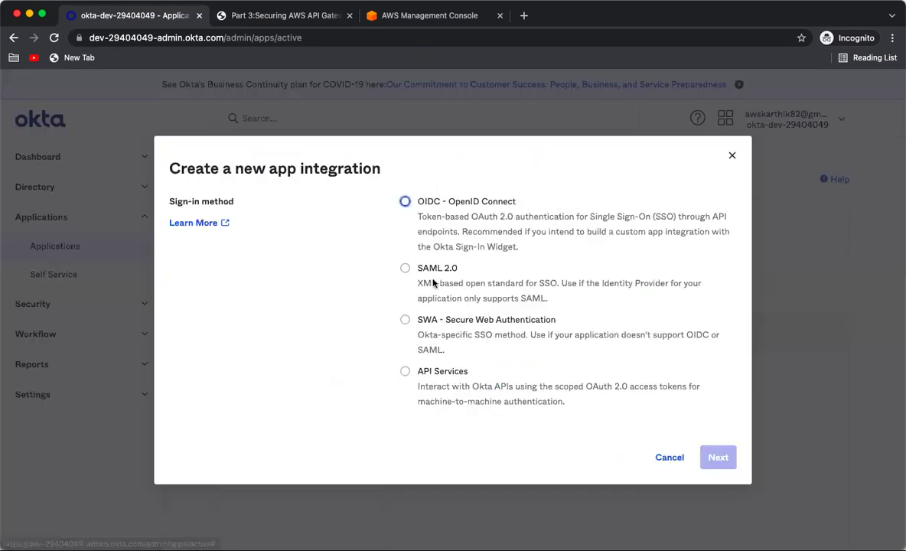
click(406, 372)
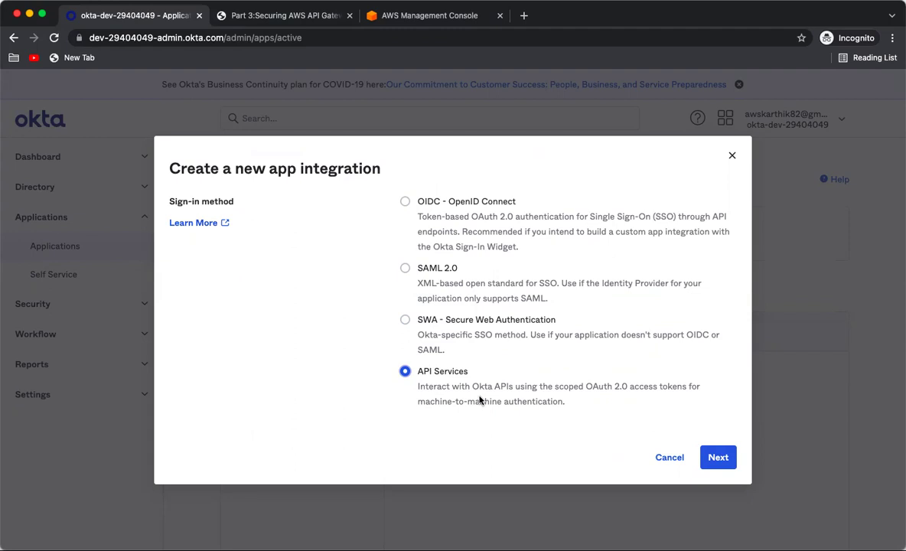
click(722, 463)
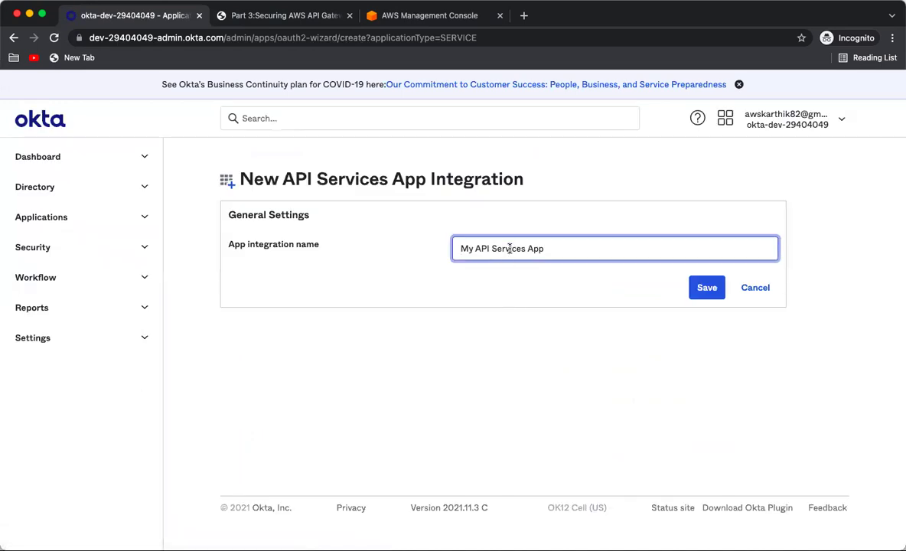
Step: Name the API Services integration AWSJWTAutzClient, save it and review its client credentials and general settings
triple_click(499, 247)
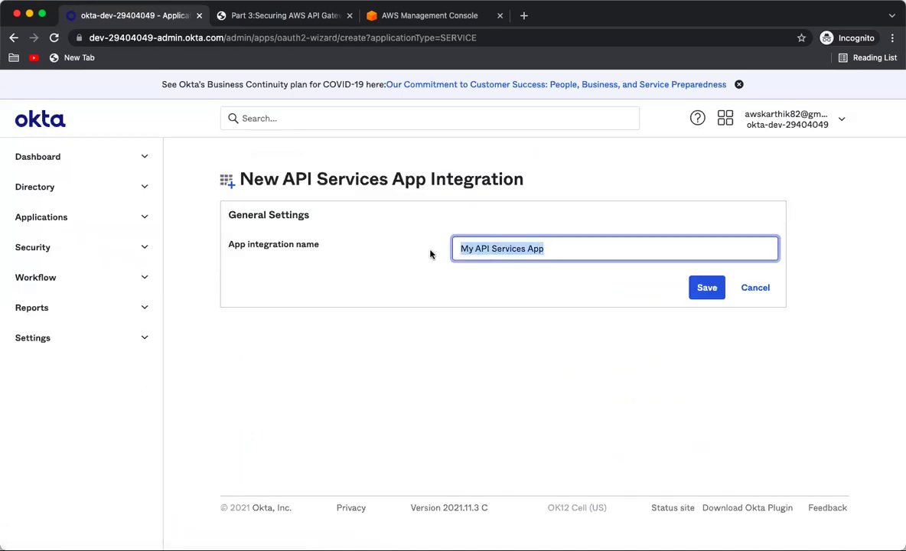
text(AWSJWTAut)
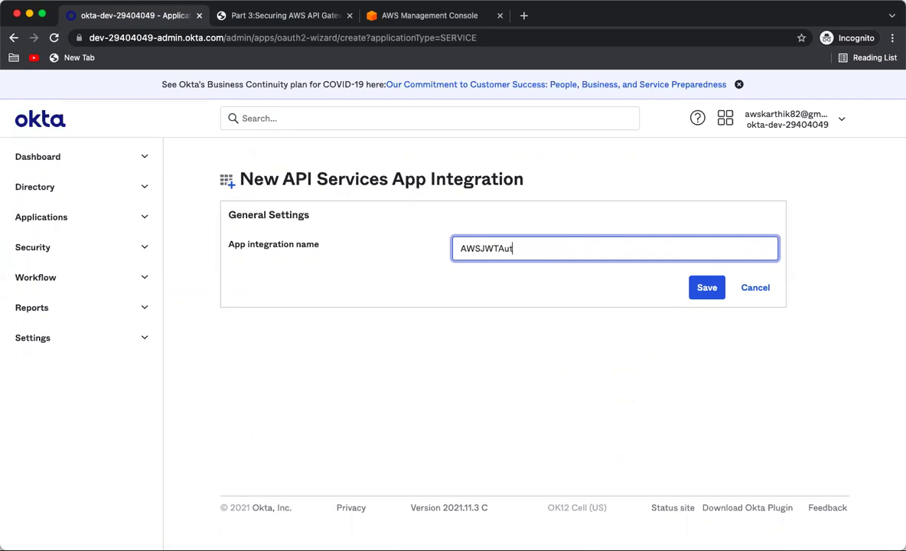
text(zClient)
click(702, 288)
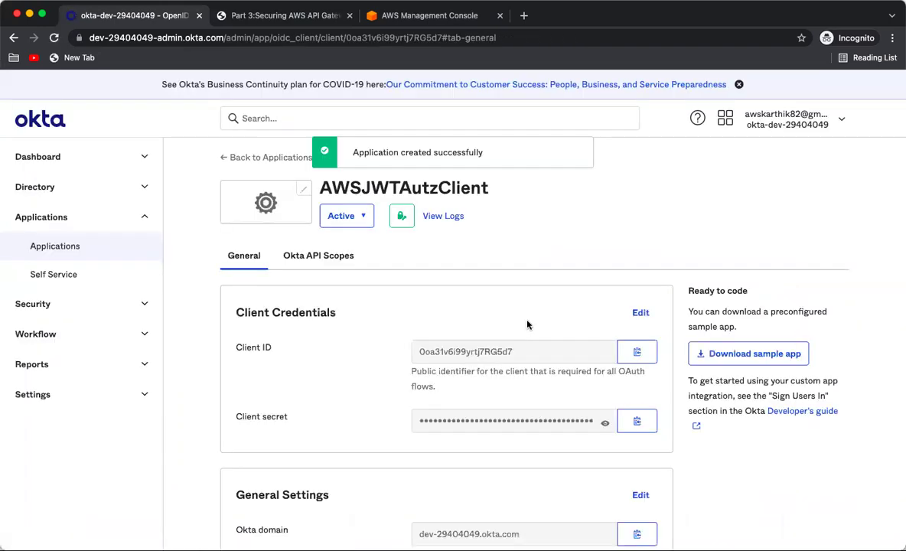
scroll(527, 324, down, 3)
scroll(528, 321, up, 2)
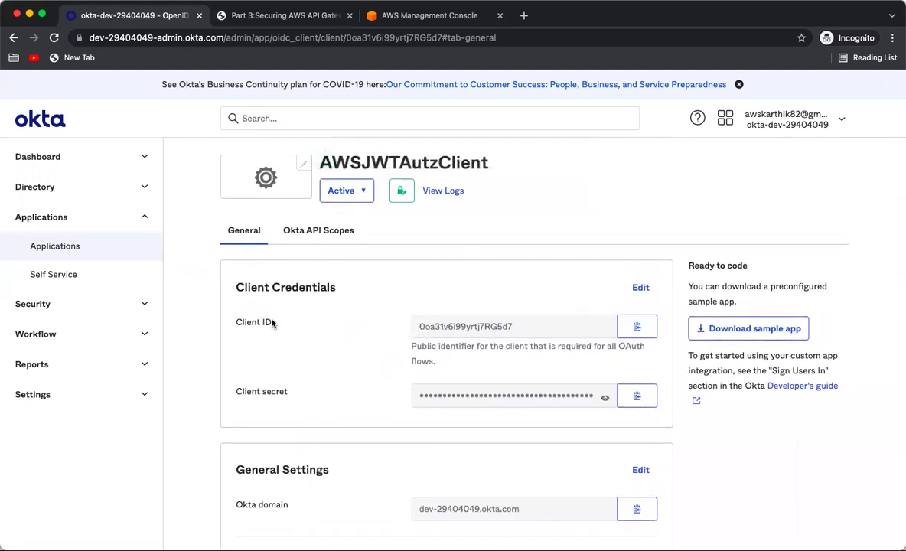
scroll(378, 395, down, 4)
scroll(468, 314, up, 2)
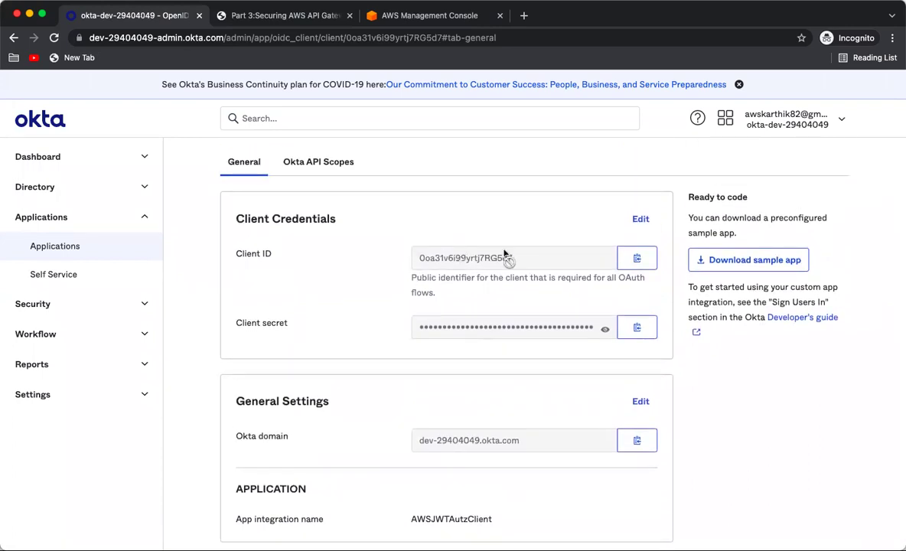
Step: Add an authorization server named AWSAPIGatewayTest with audience api://jwtauthtest in the API security settings, leaving the description empty
click(142, 304)
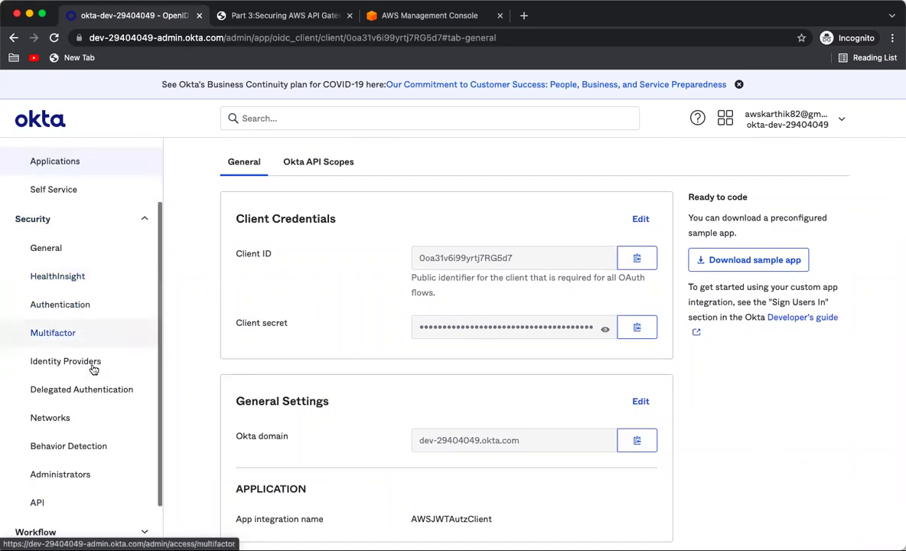
click(54, 446)
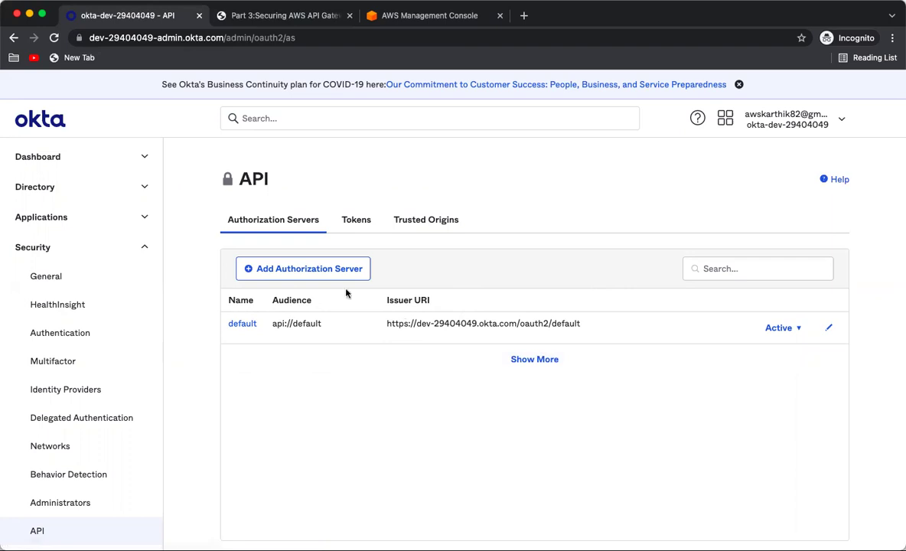
click(319, 274)
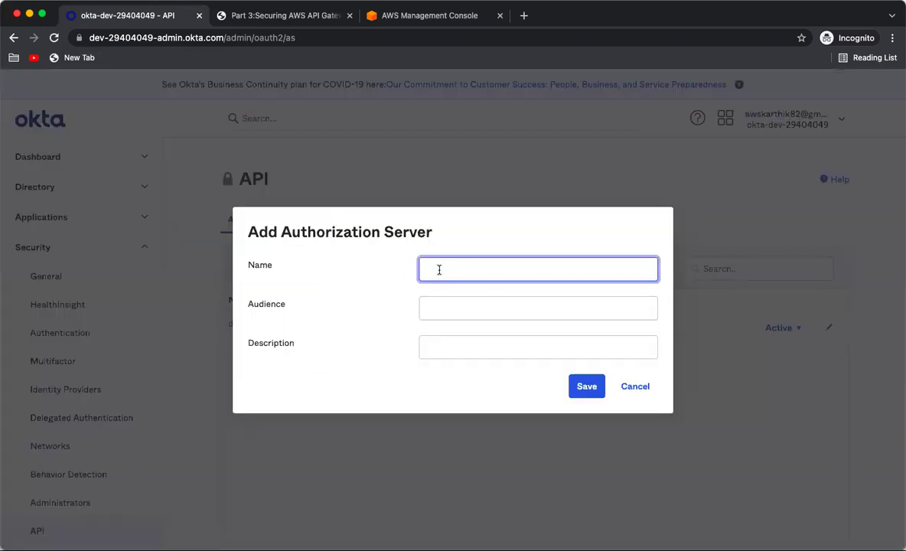
text(AWSAPI)
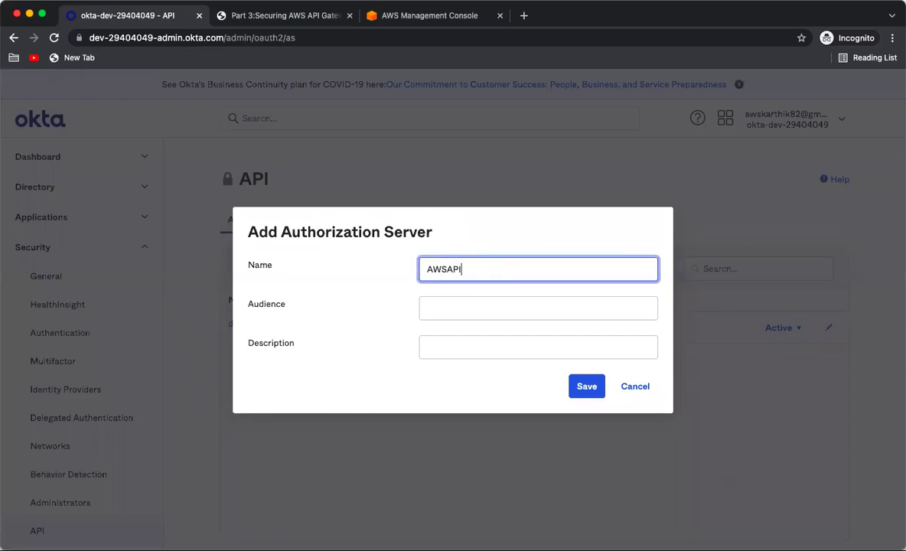
text(GatewayTest)
click(422, 306)
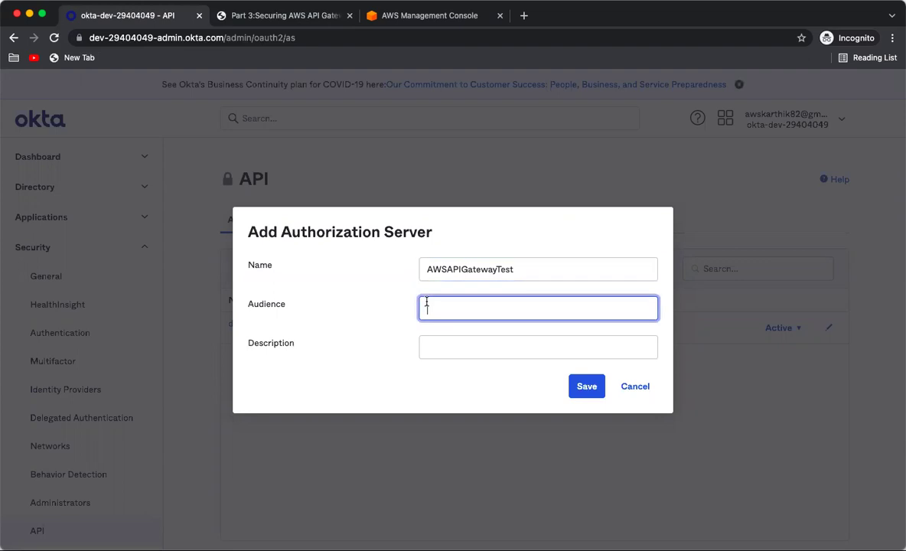
text(api://jwtauthtest)
click(456, 349)
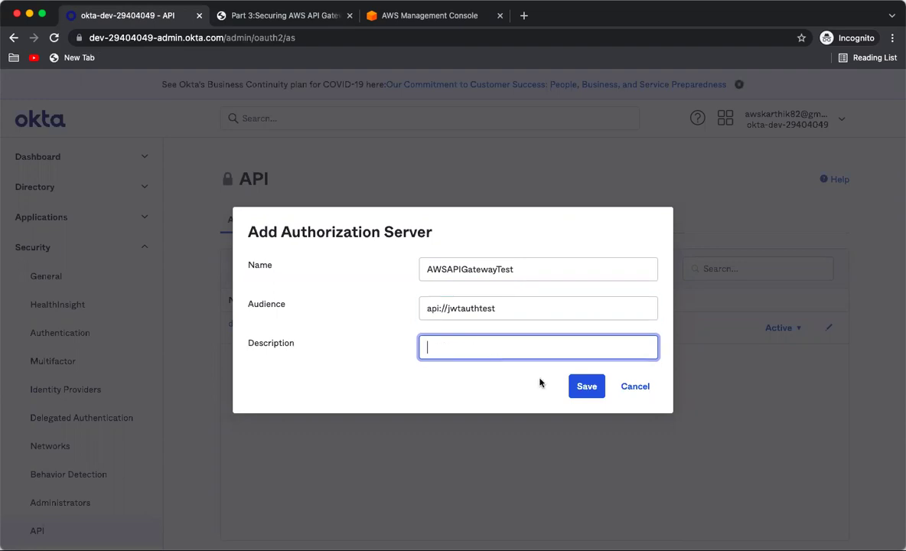
click(583, 386)
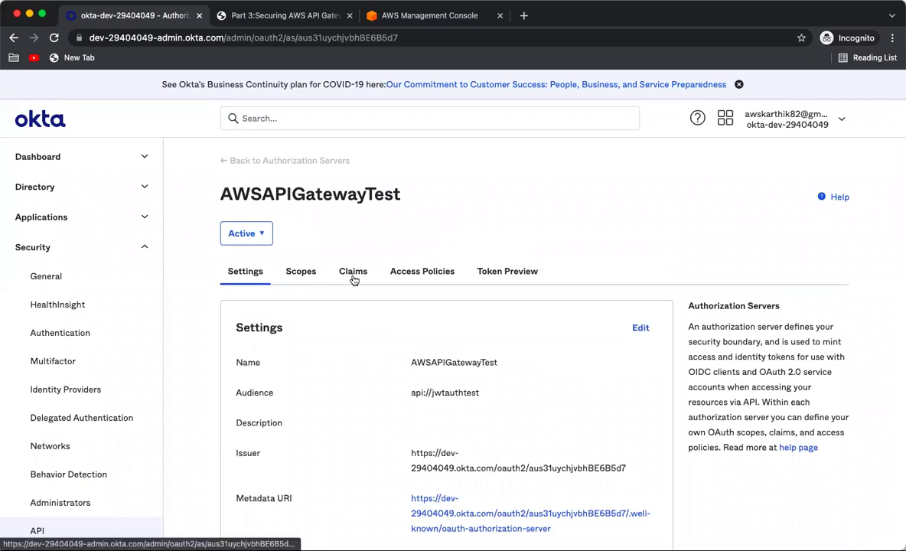
Step: Examine the AWSAPIGatewayTest authorization server's settings, especially its audience, and its list of predefined scopes
scroll(354, 277, down, 3)
drag(410, 267, 480, 269)
click(481, 270)
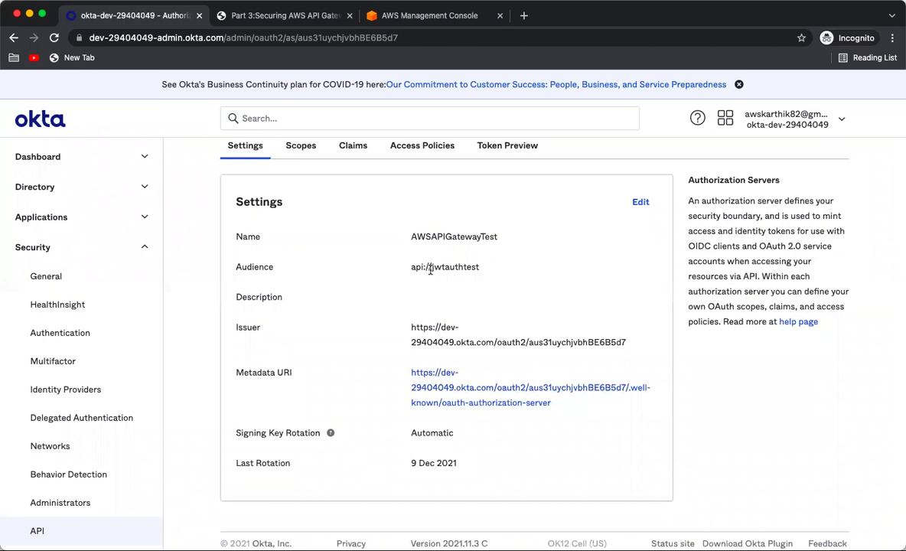
scroll(359, 198, up, 1)
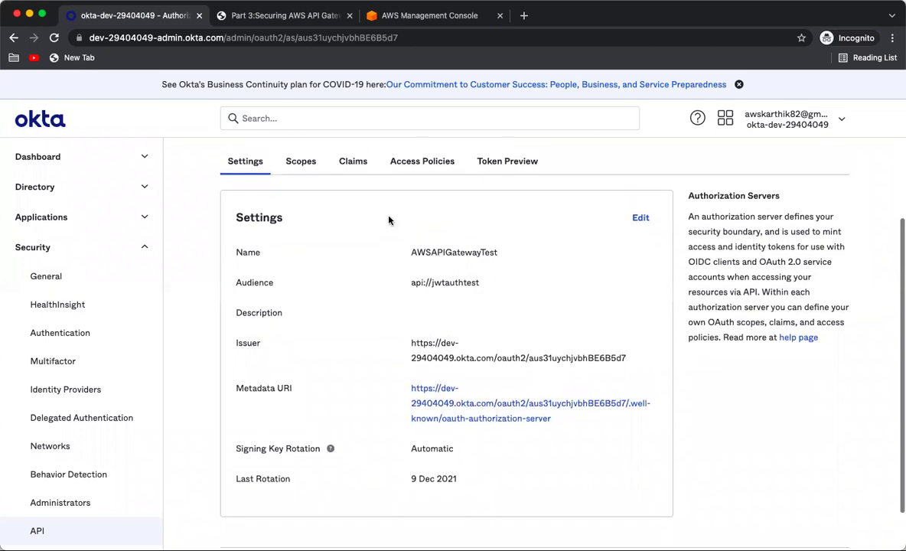
click(298, 163)
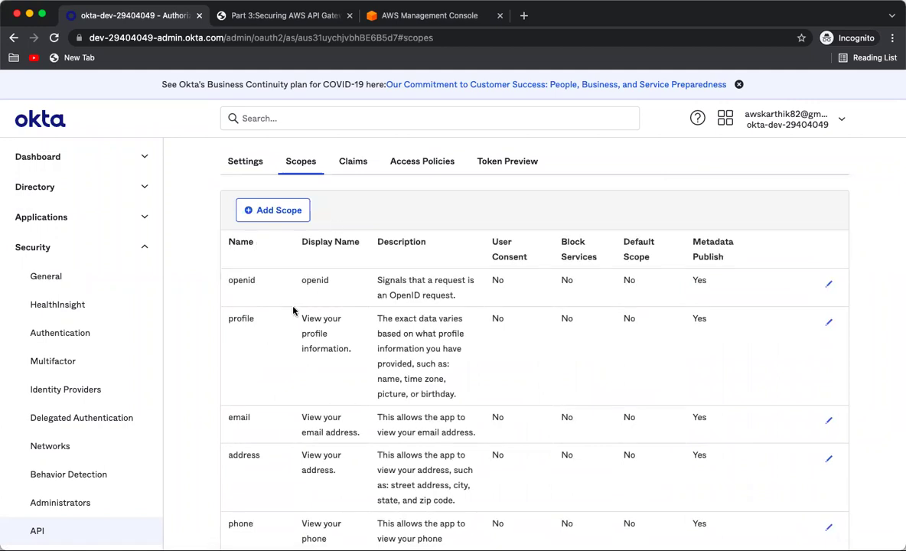
scroll(293, 310, down, 5)
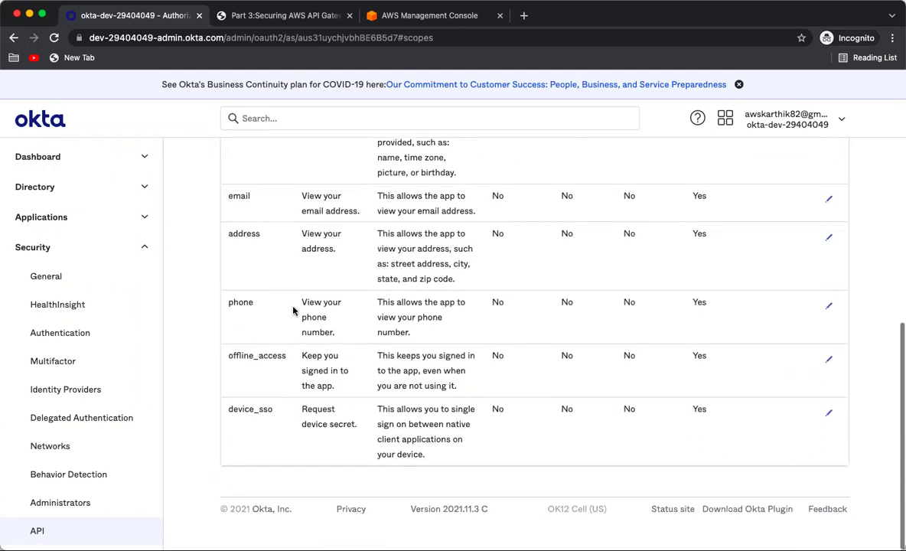
scroll(293, 309, up, 3)
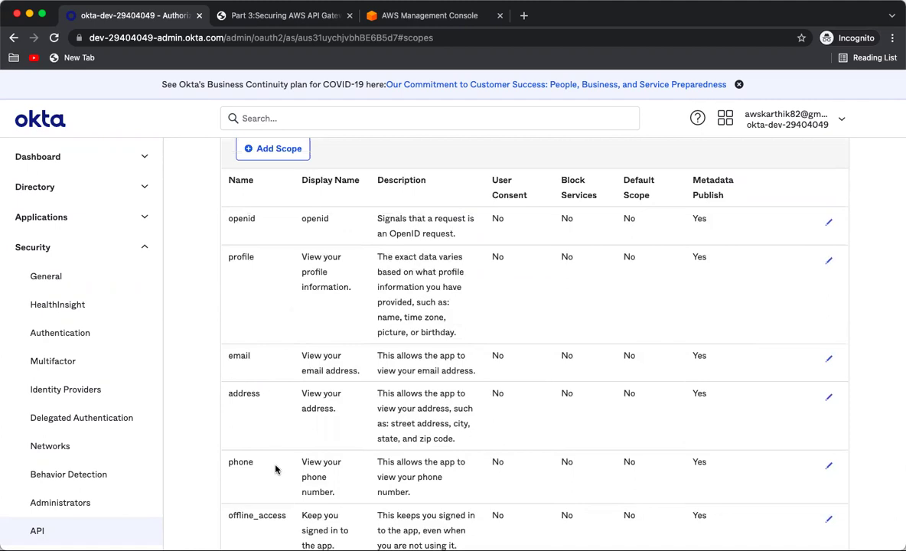
scroll(275, 469, down, 3)
scroll(275, 469, up, 2)
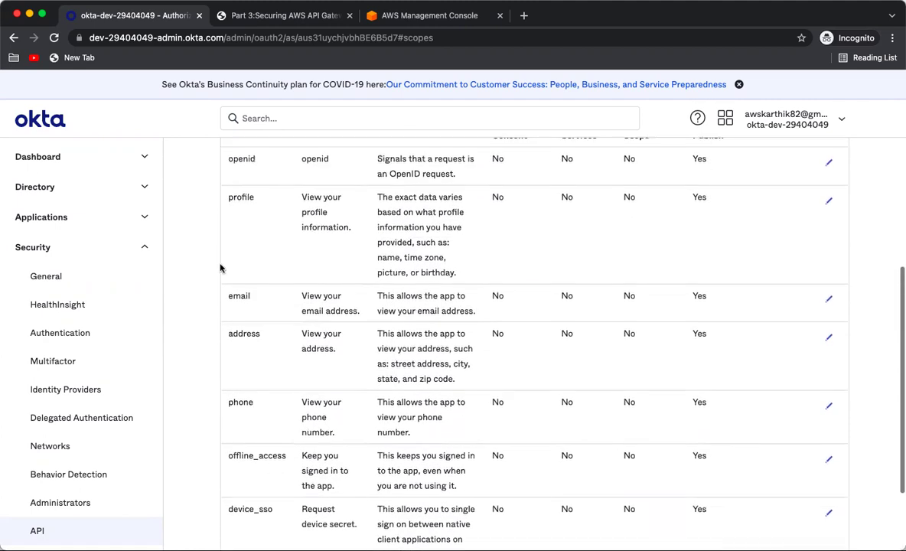
scroll(310, 320, up, 3)
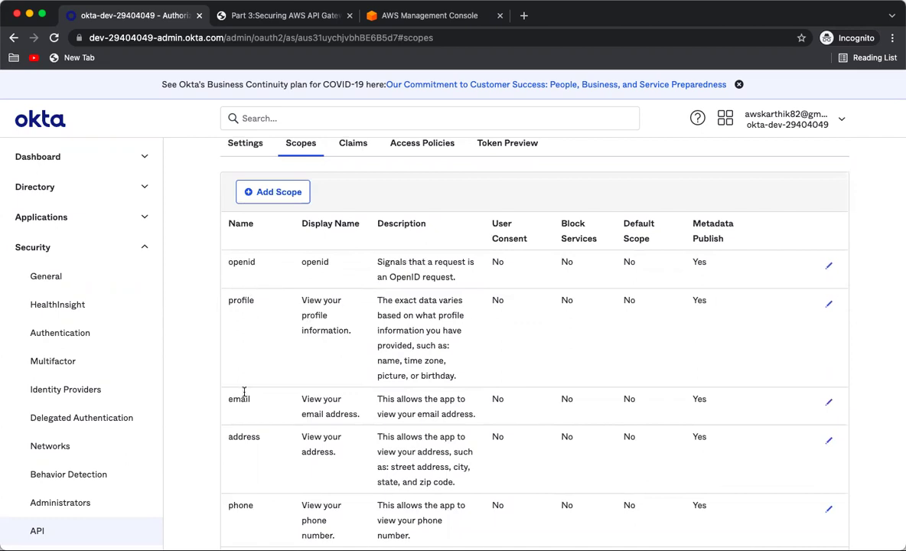
scroll(243, 390, down, 2)
scroll(242, 391, up, 3)
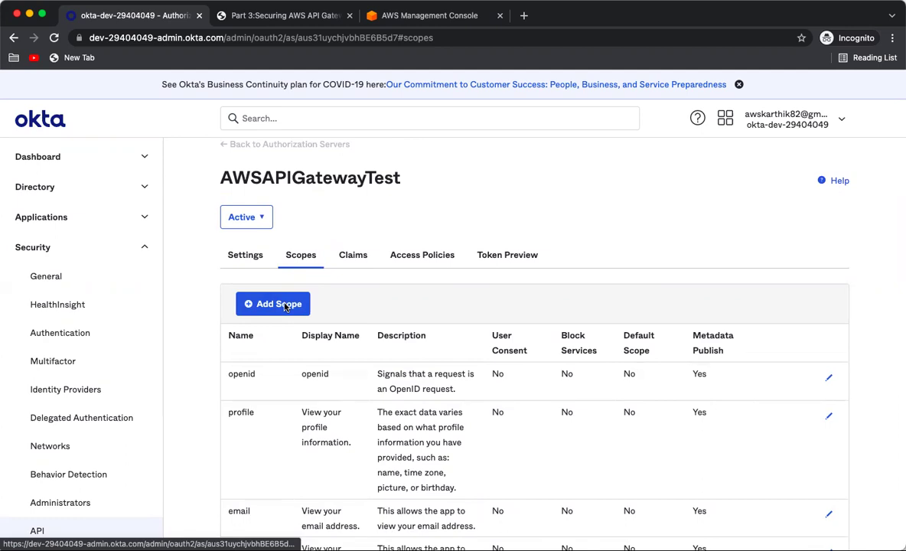
Step: Start a new scope on the AWSAPIGatewayTest authorization server named jwtread with the display phrase JWT Read
click(285, 306)
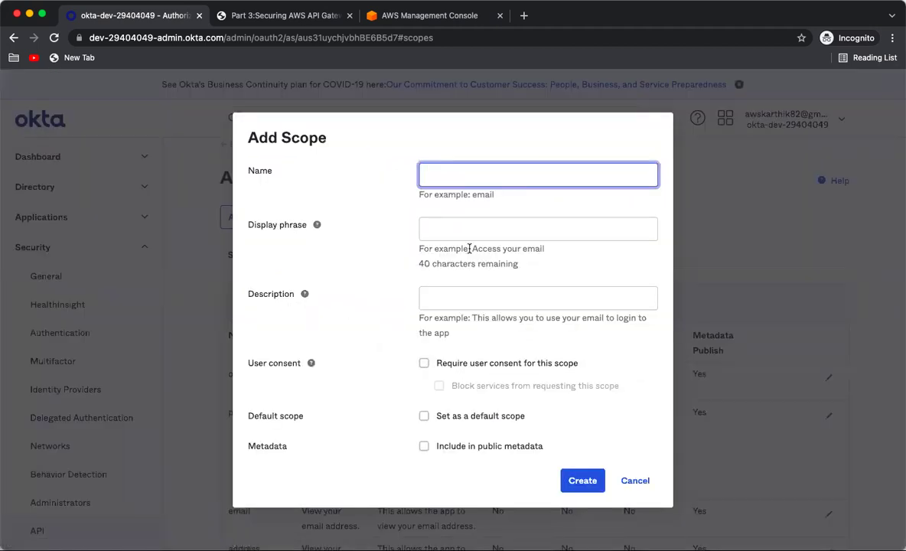
text(A)
text(hw)
key(BackSpace)
key(BackSpace)
text(jwtread)
click(457, 228)
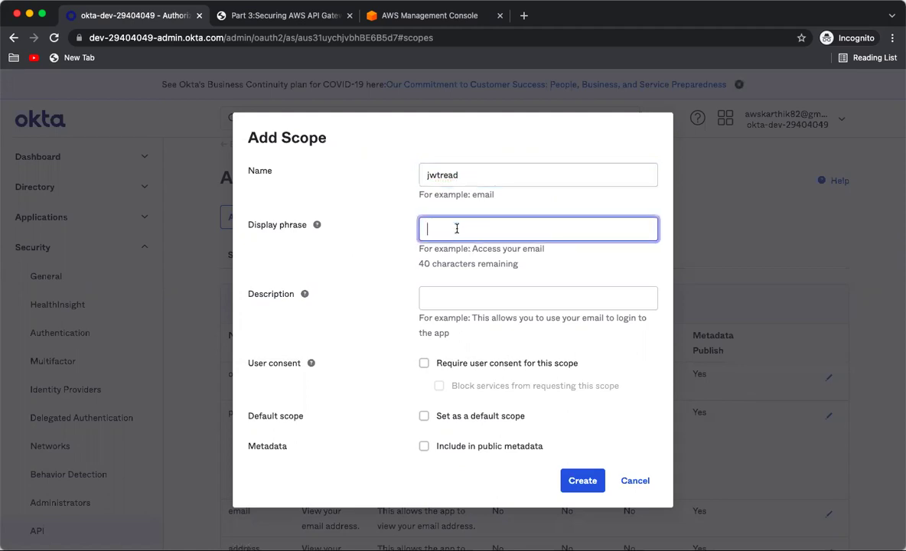
text(JWT Read)
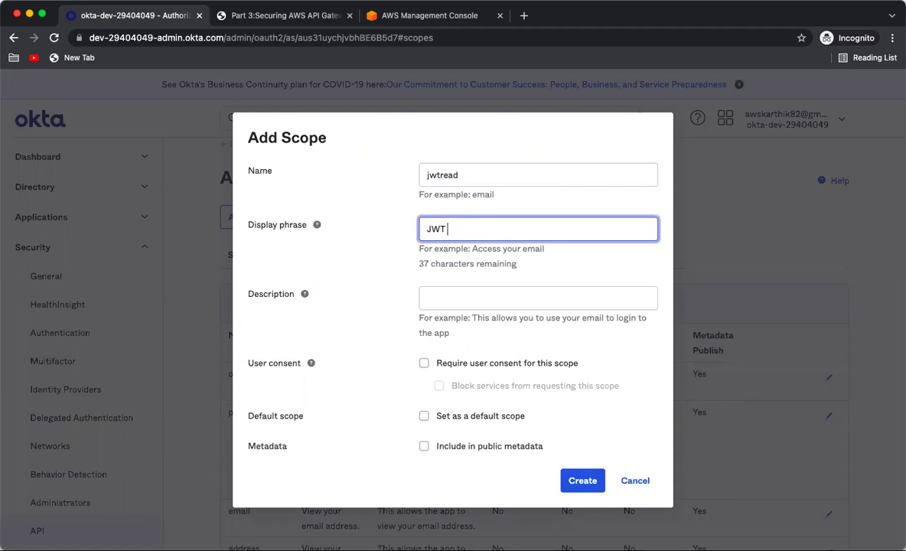
Step: Enter the description JWT Read for the scope, set it as a default scope and create it
click(459, 297)
text(JS)
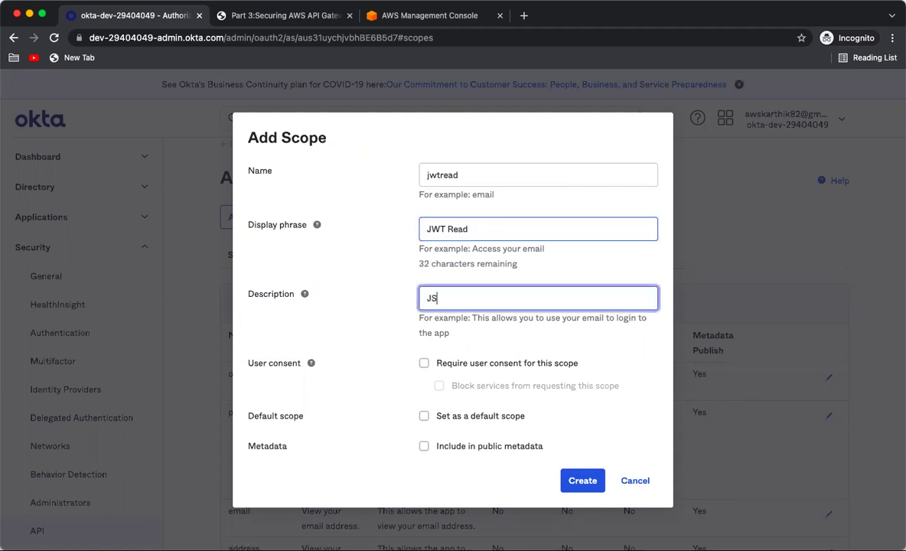
text(WT REad)
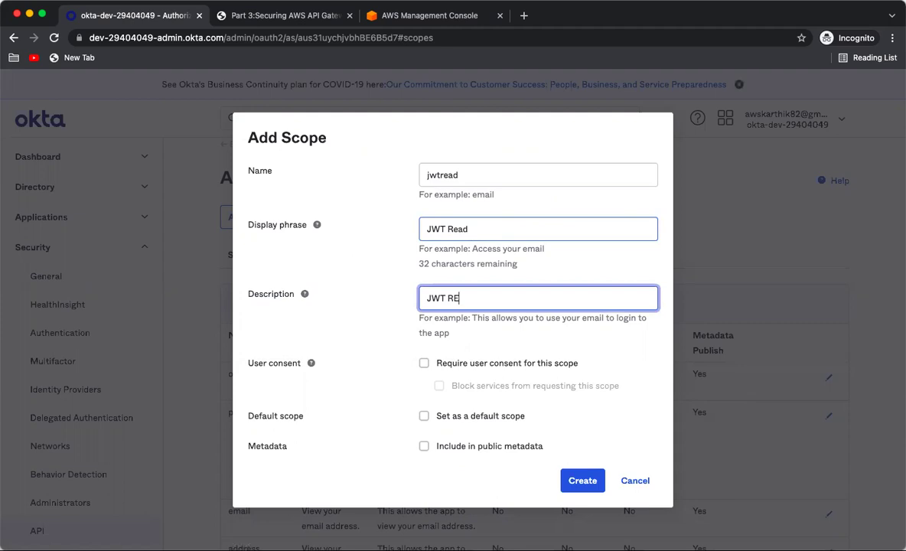
key(BackSpace)
key(BackSpace)
key(BackSpace)
text(ead)
click(429, 417)
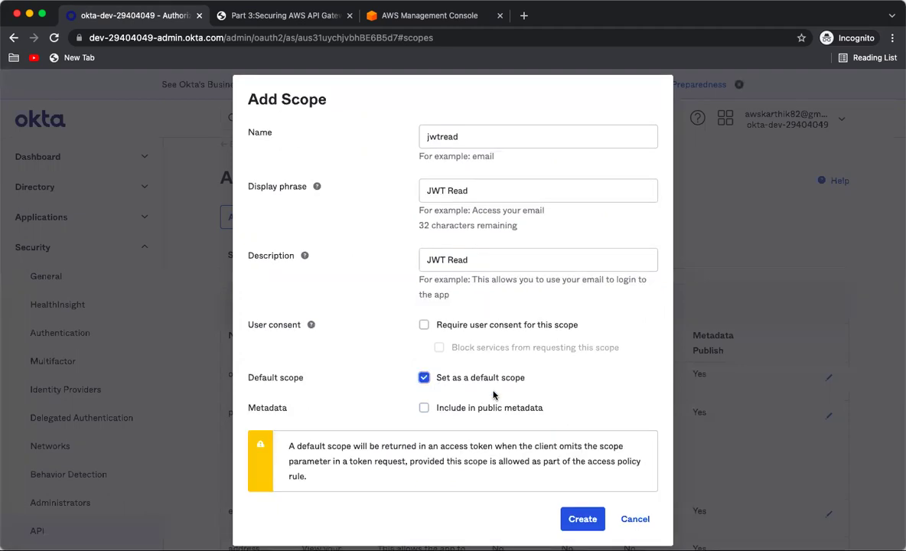
click(575, 519)
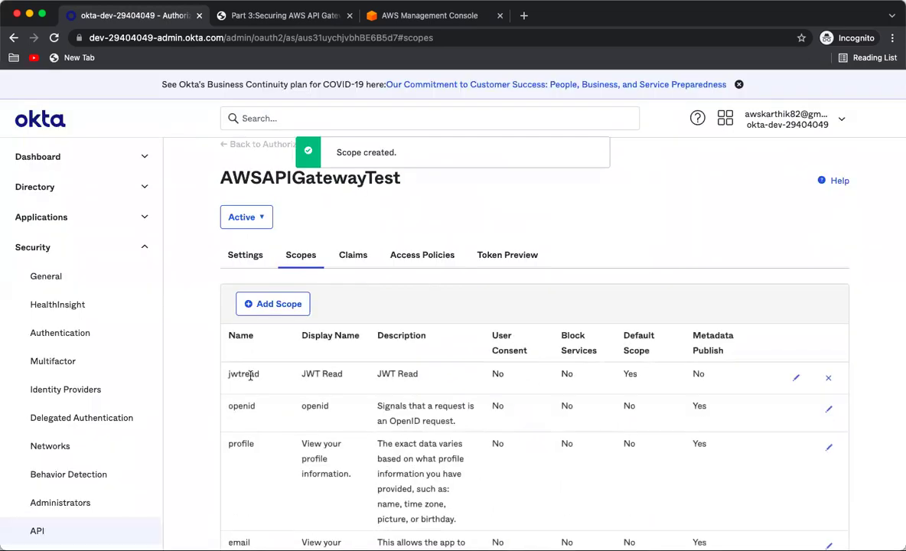
double_click(249, 374)
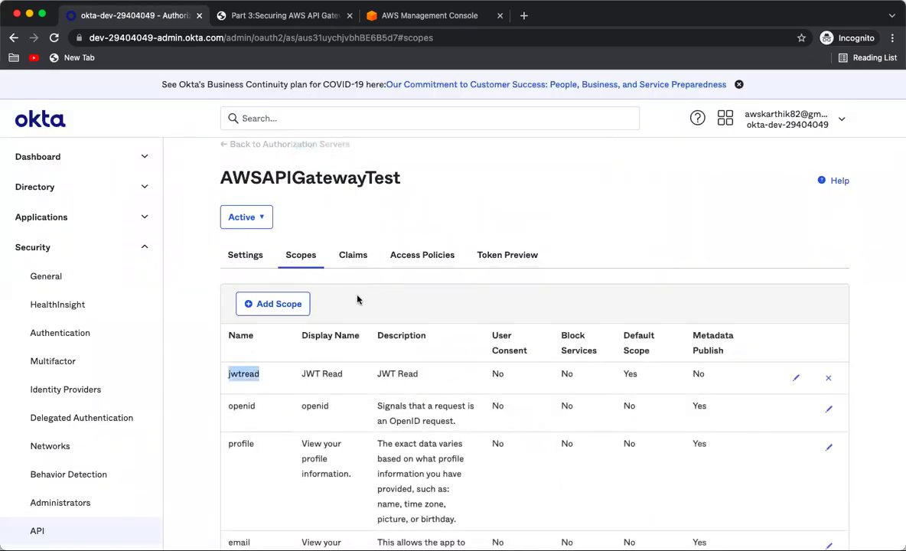
Step: Create an access policy named JWTAuthPolicy, with the same text as its description, assigned to all clients
click(411, 260)
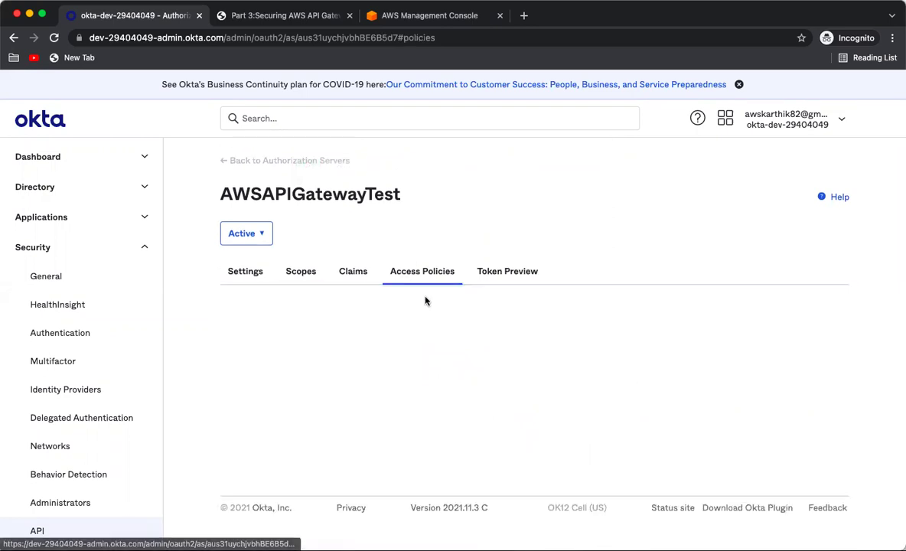
click(512, 427)
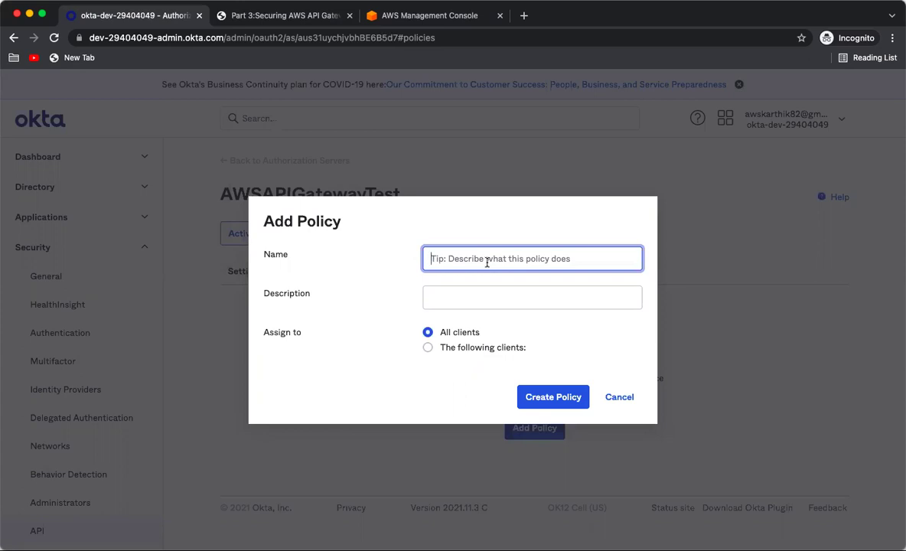
text(JWTAut)
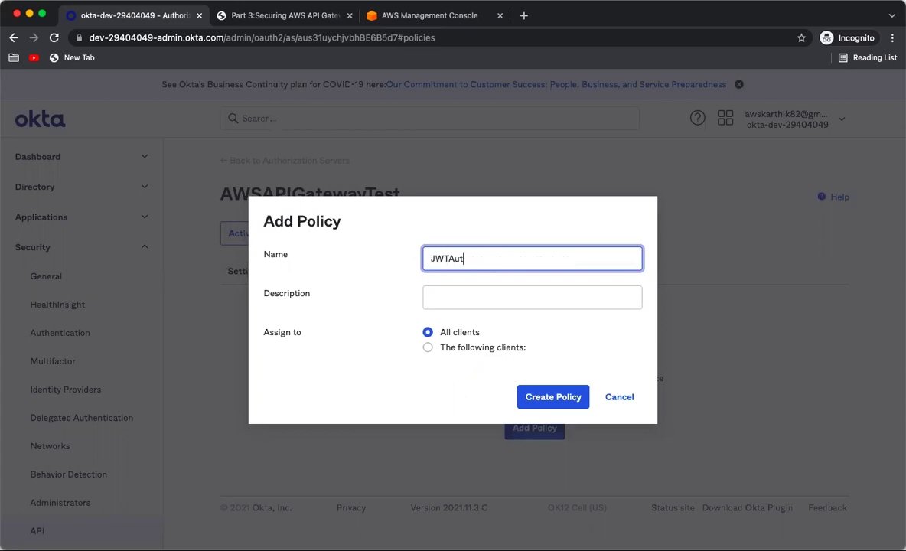
text(hPolicy)
click(553, 396)
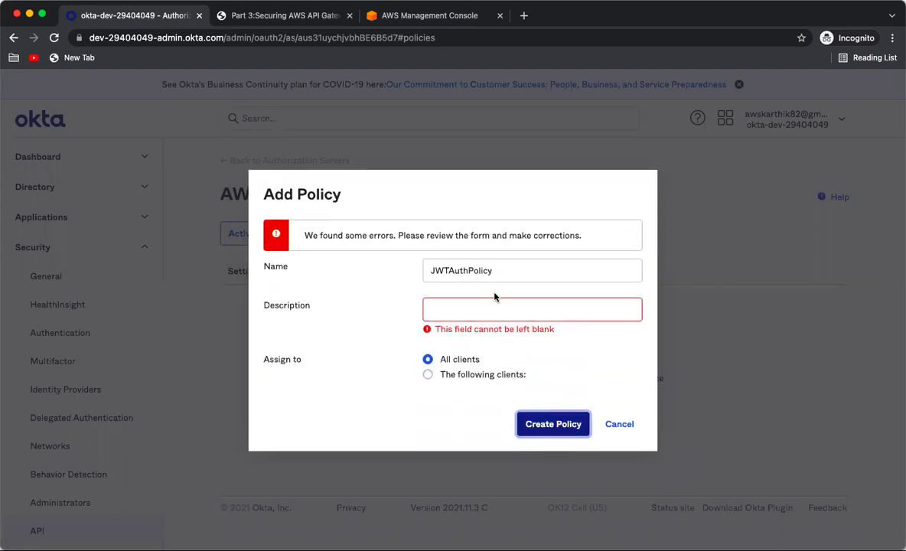
double_click(469, 270)
key(super+c)
click(477, 308)
key(super+v)
click(537, 416)
Step: Start a rule for JWTAuthPolicy and limit its grant types to Client Credentials, clearing all grants acting on behalf of a user
scroll(489, 397, down, 5)
click(436, 338)
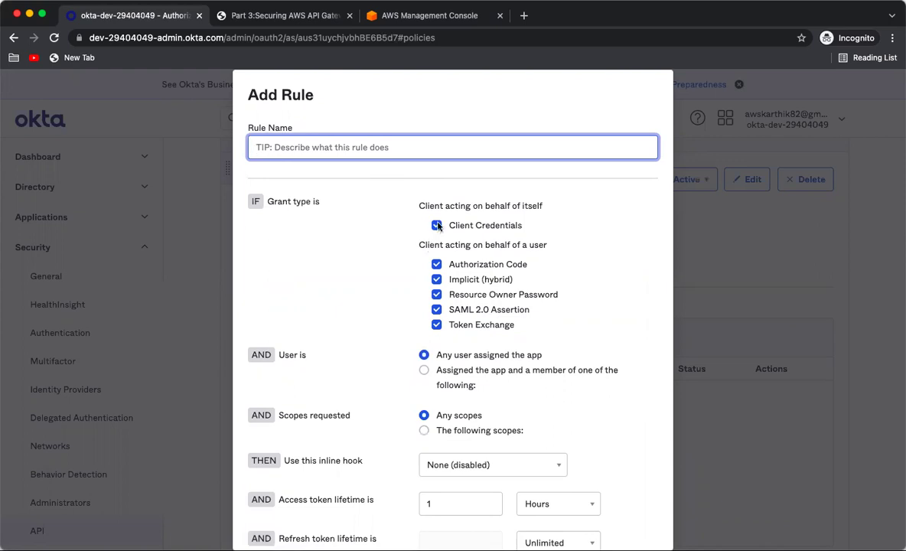
click(436, 264)
click(436, 280)
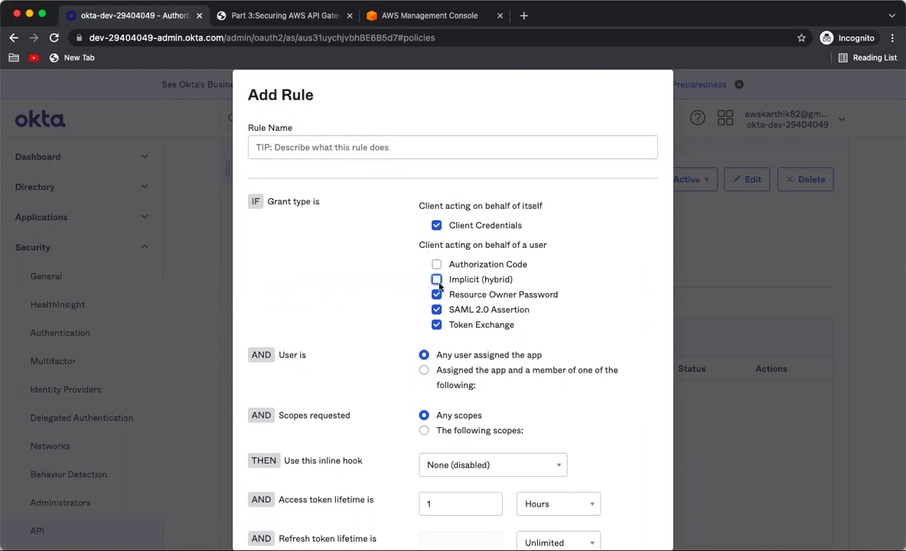
click(436, 295)
click(436, 309)
click(436, 324)
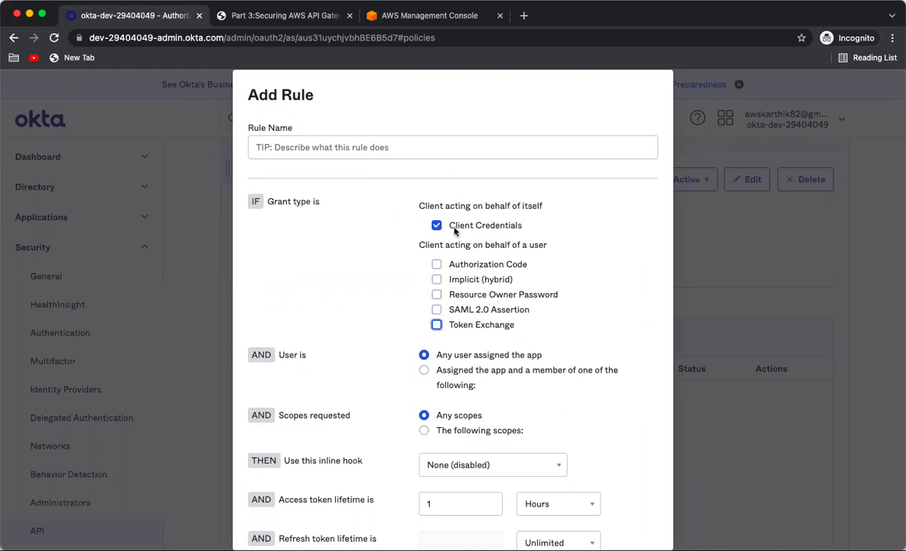
Step: Name the rule JWTAuthRule and create it, keeping any scopes and the default token lifetimes
click(338, 147)
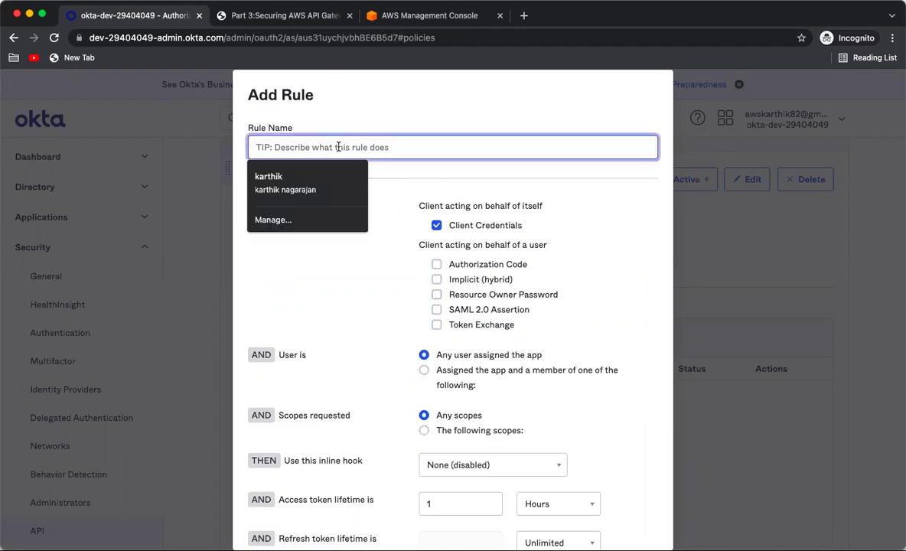
text(JWTAuth)
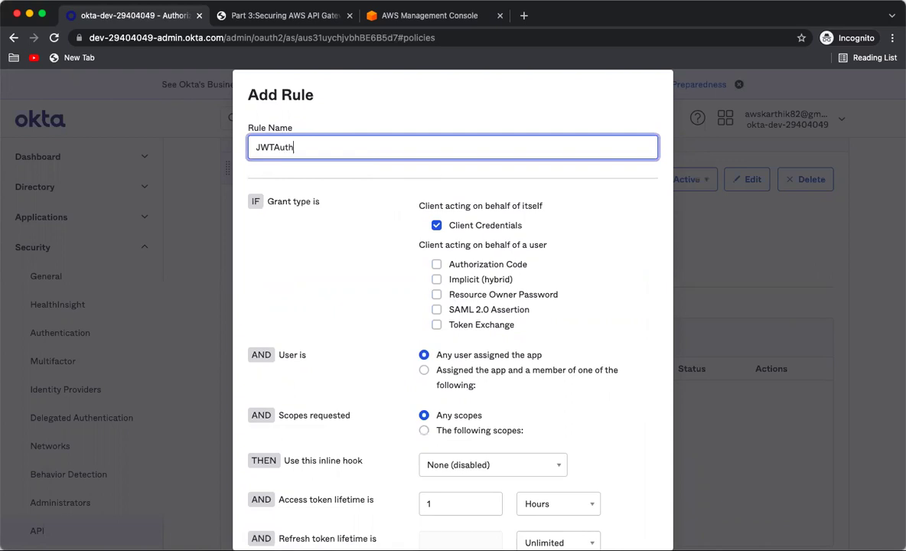
text(Rule)
scroll(468, 201, down, 3)
click(569, 524)
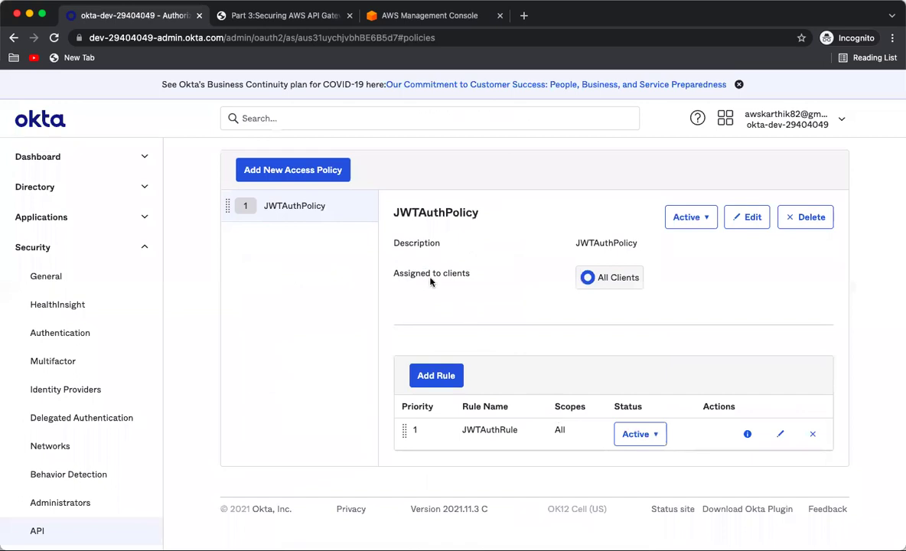
Step: Open the authorization server's metadata URI from its settings in a separate browser tab and examine the issuer, authorization, token and registration endpoints
scroll(428, 279, up, 3)
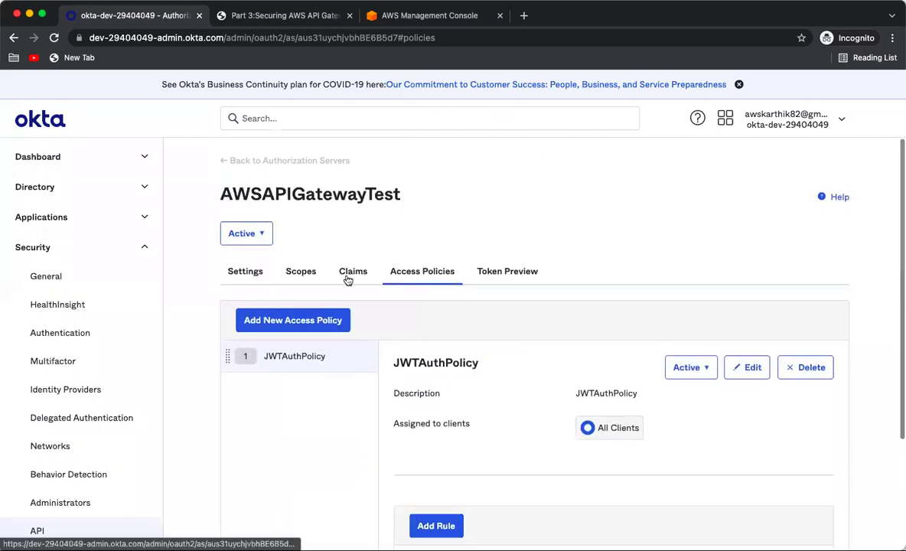
click(246, 276)
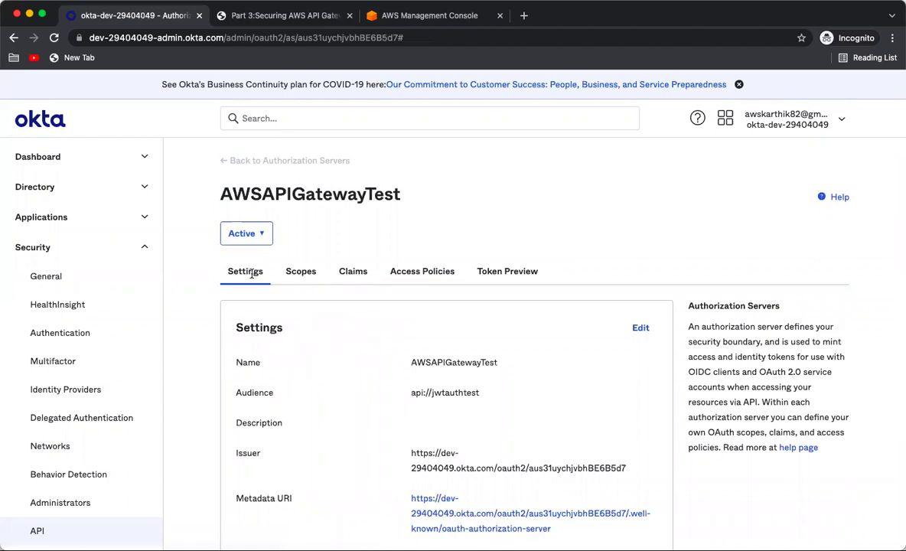
scroll(237, 260, down, 3)
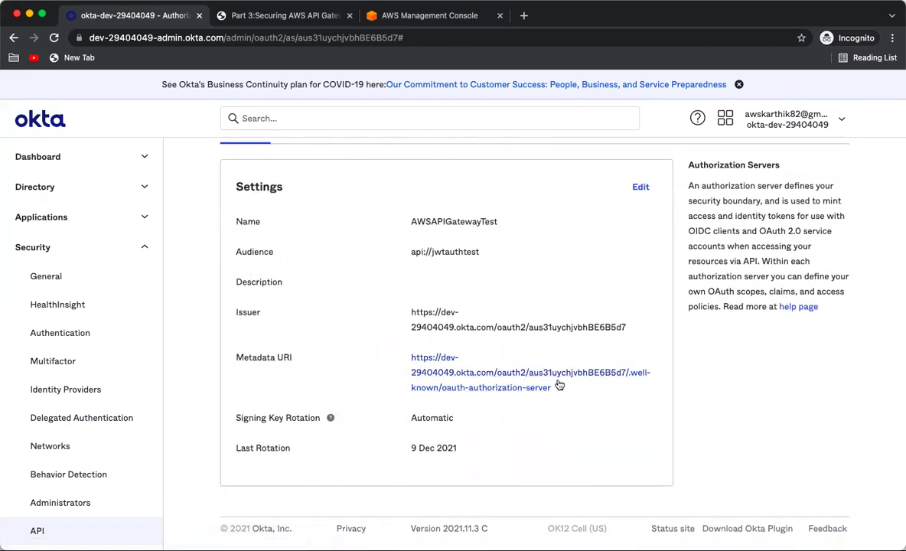
super+click(461, 377)
click(256, 21)
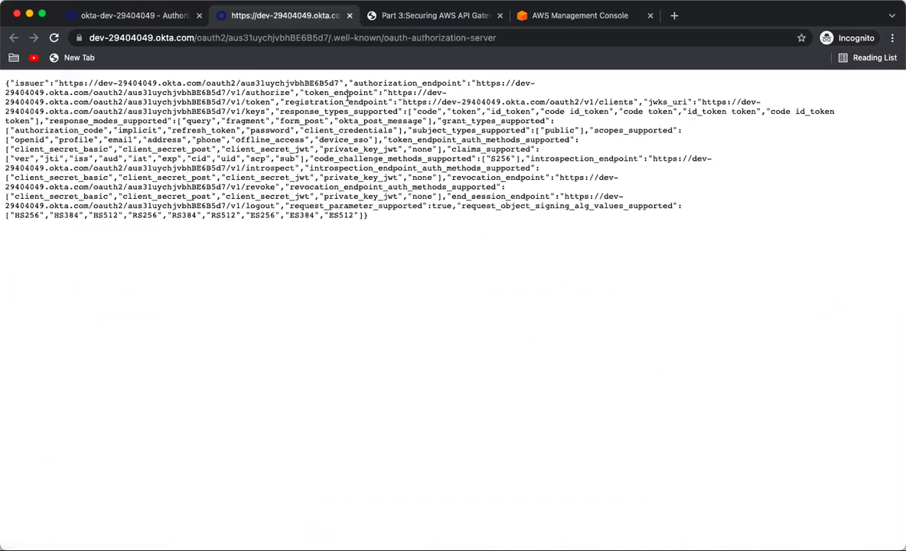
double_click(406, 82)
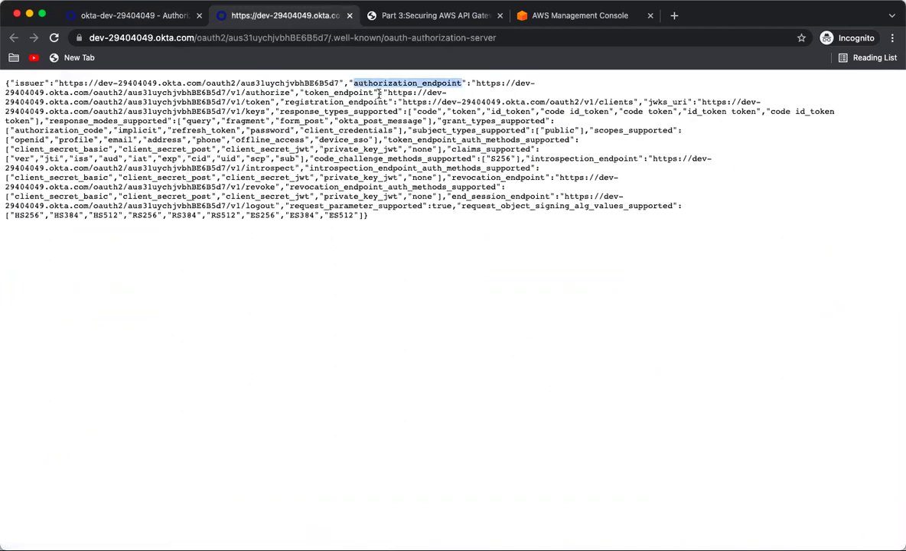
double_click(310, 92)
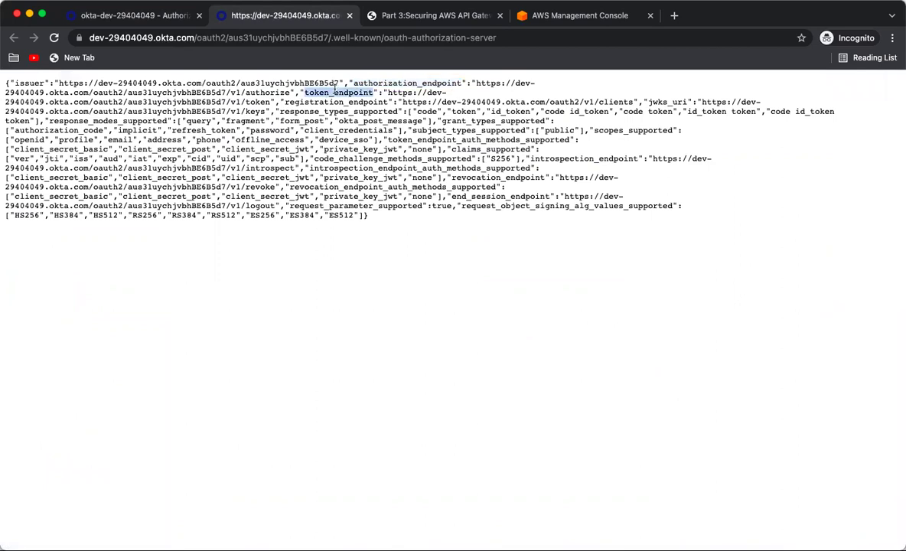
double_click(123, 83)
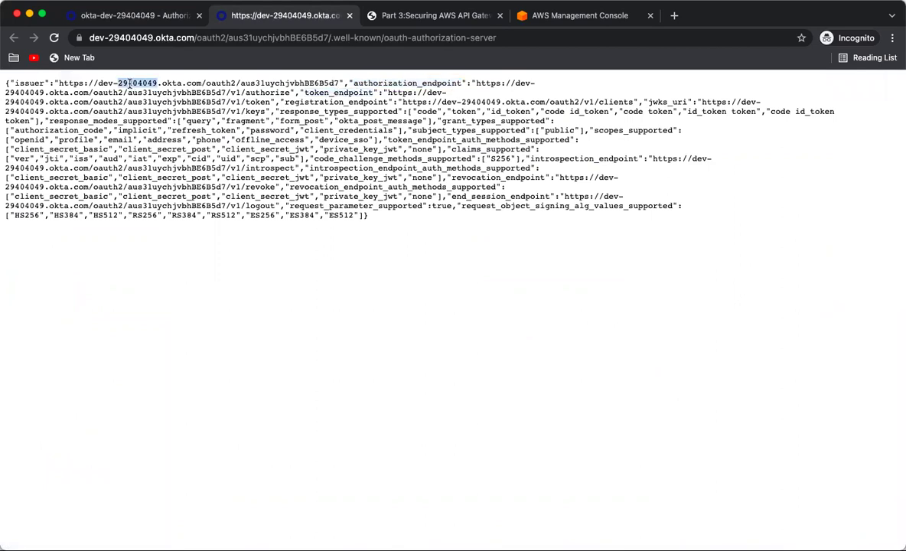
double_click(368, 102)
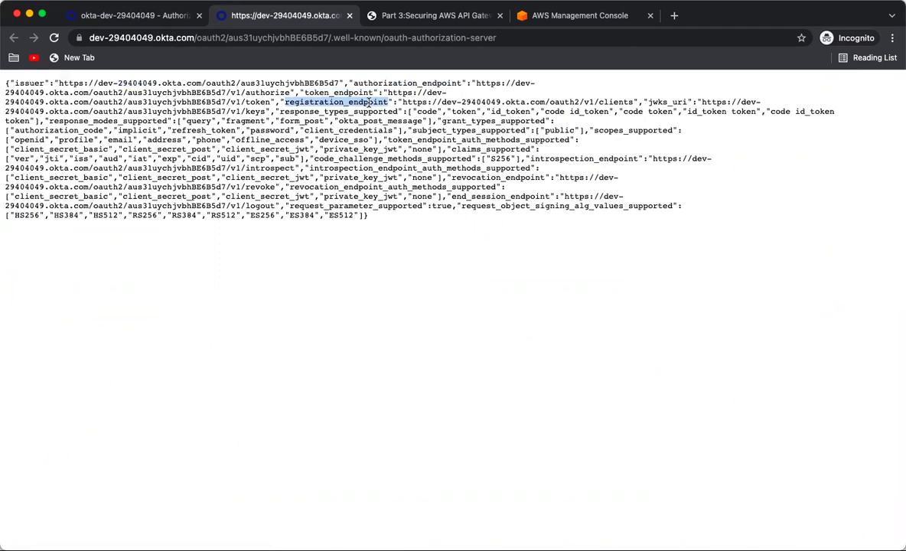
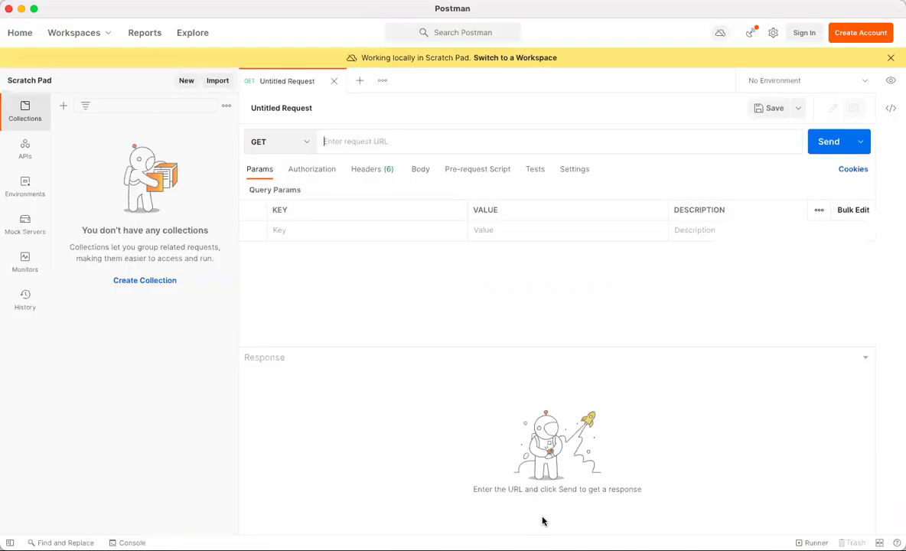
Step: In Postman, set the untitled request to POST and enter the authorization server's token endpoint URL ending in /v1/token
click(297, 146)
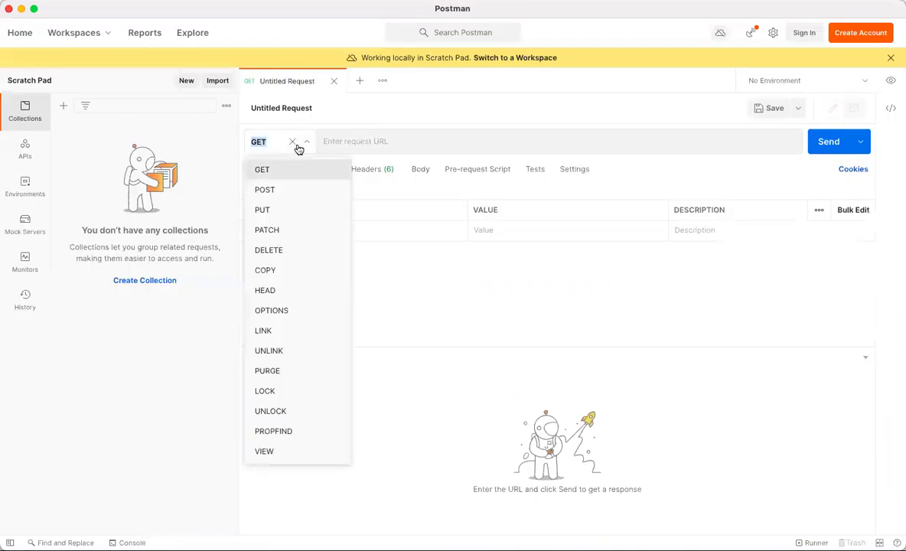
click(284, 188)
click(375, 142)
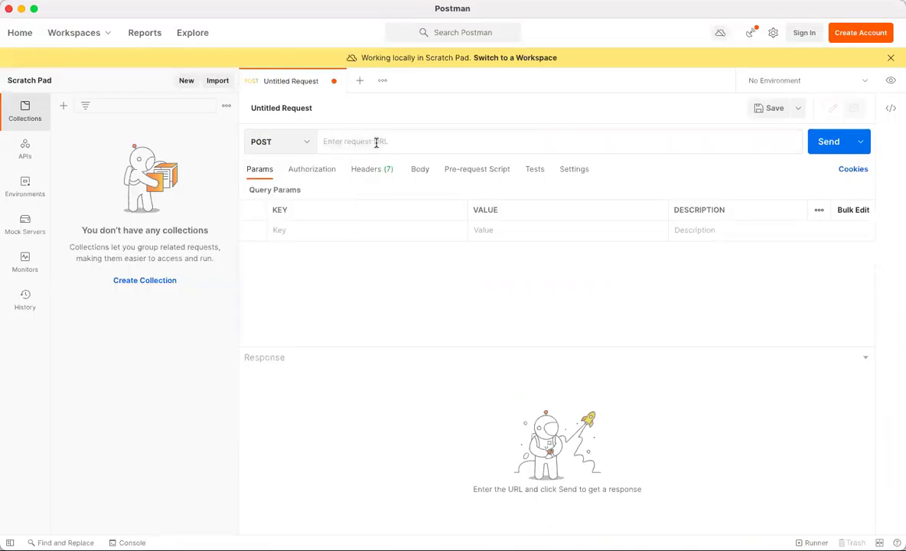
key(super+v)
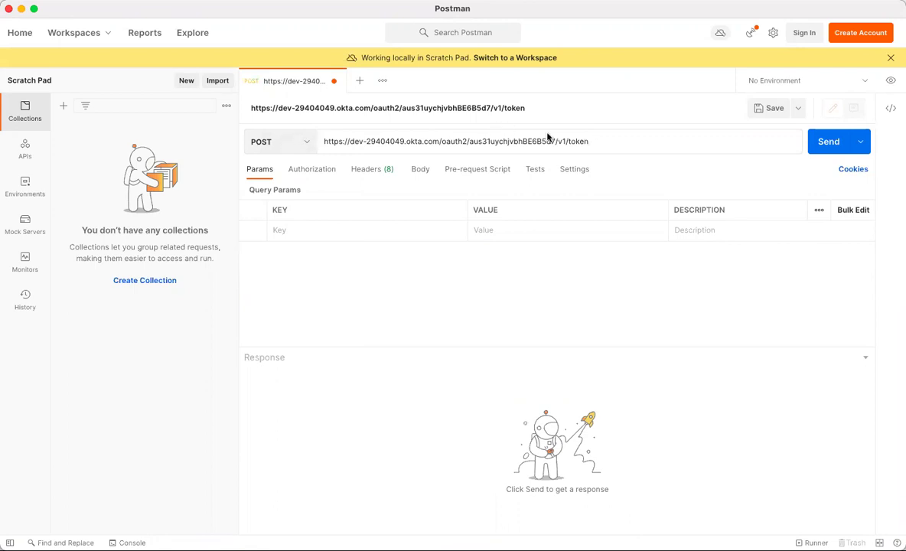
Step: Set the token request's authorization type to Basic Auth
click(322, 173)
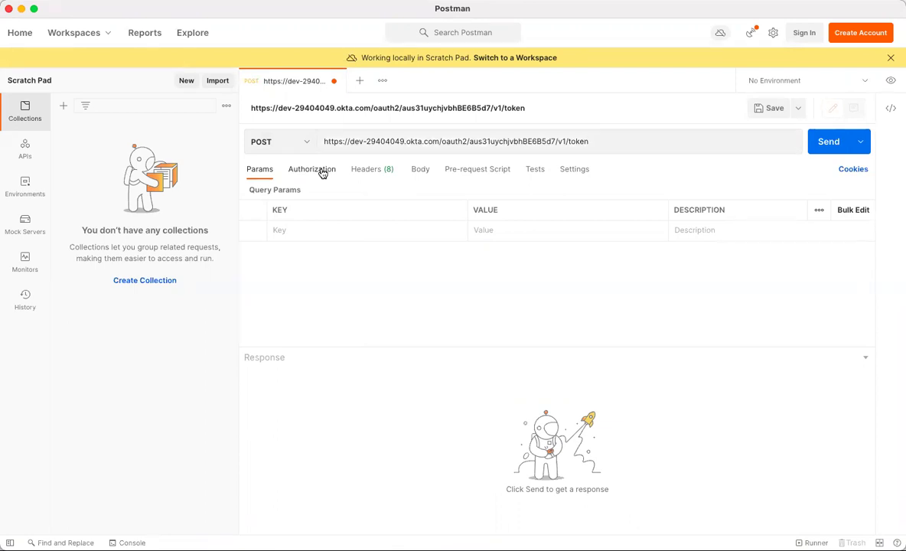
click(362, 203)
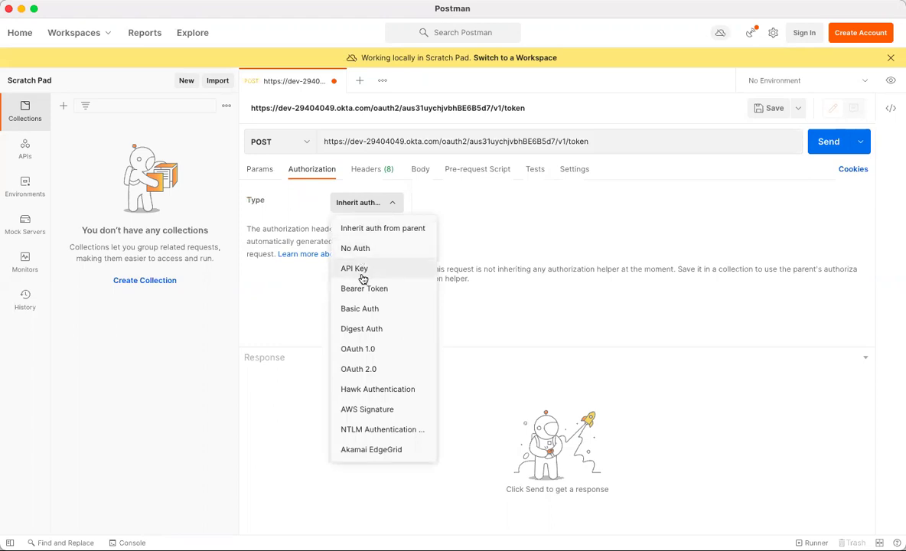
click(366, 308)
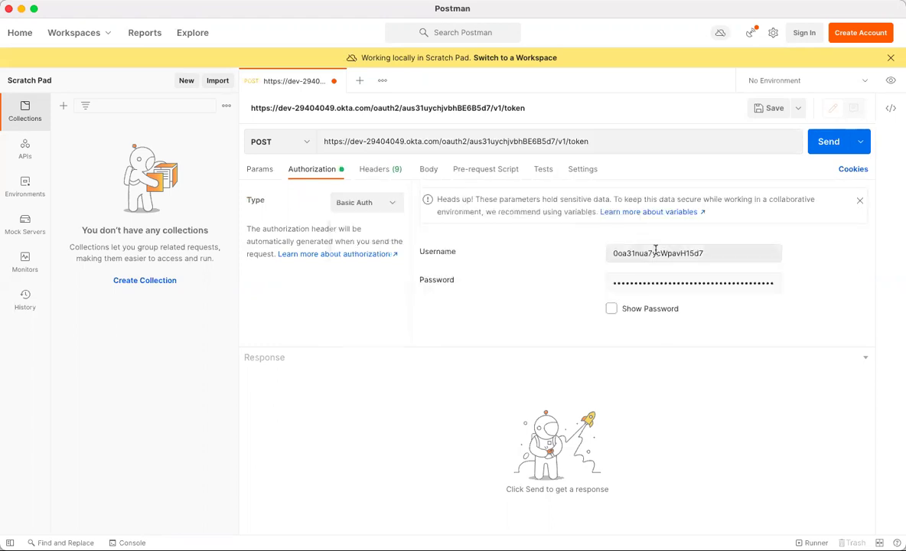
Step: Copy the client ID of the AWSJWTAutzClient application in Okta and enter it as the Basic Auth username of the Postman token request
key(super+Tab)
click(130, 15)
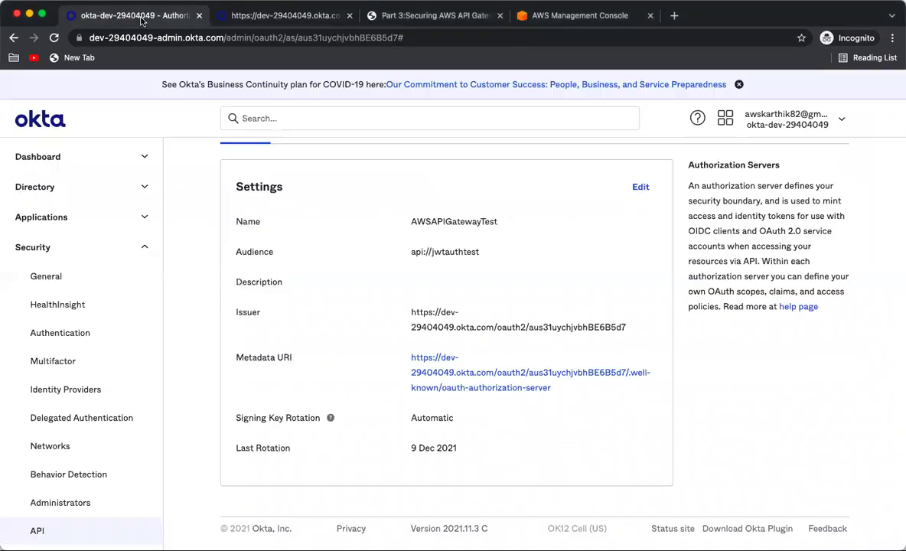
click(61, 217)
click(54, 245)
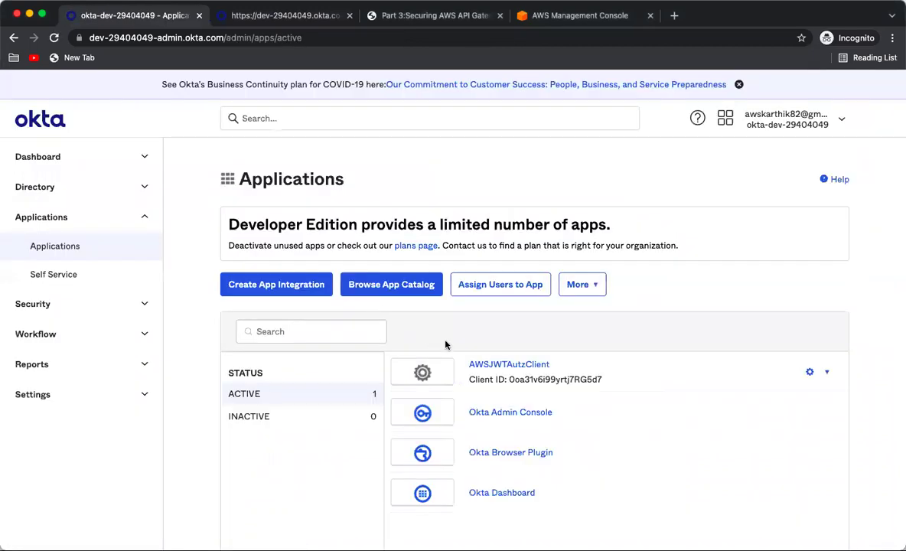
click(498, 365)
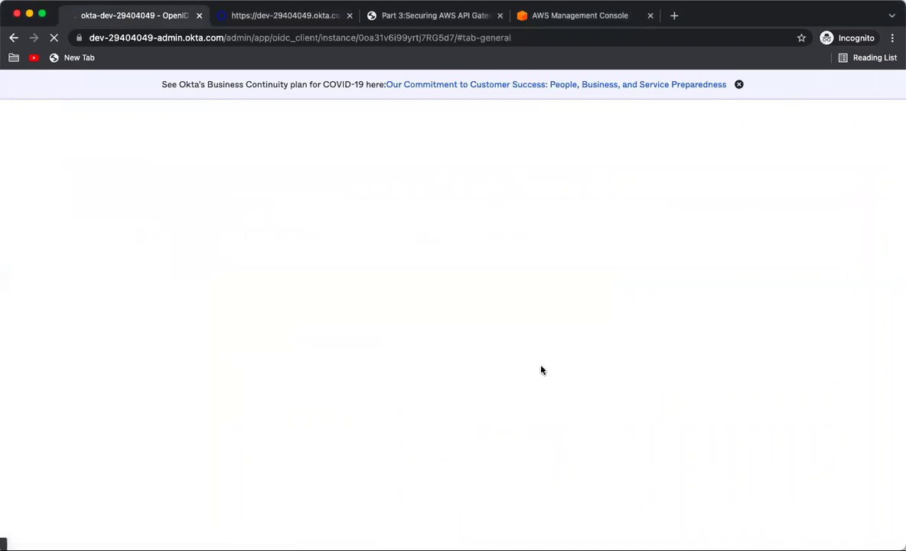
click(649, 354)
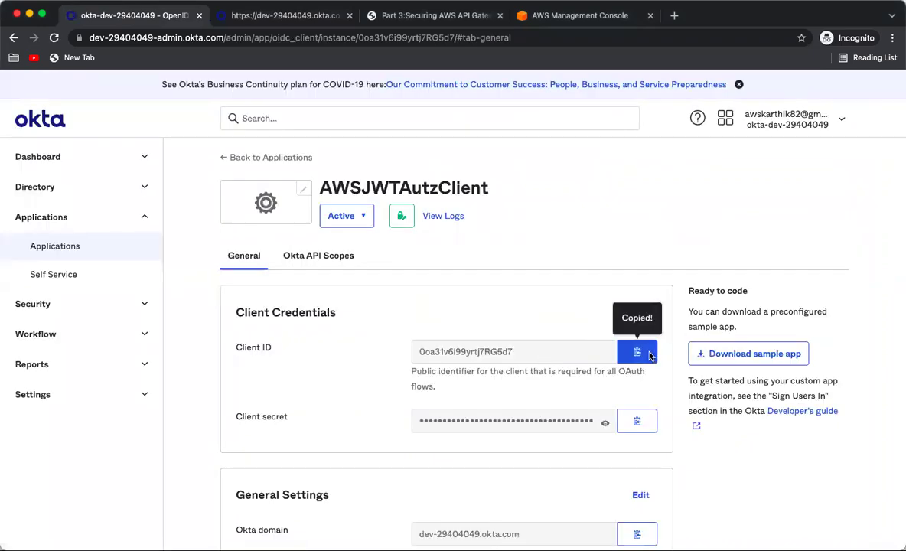
key(super+Tab)
double_click(635, 253)
key(super+v)
Step: Copy the AWSJWTAutzClient client secret from Okta and enter it as the token request's Basic Auth password in Postman
key(super+Tab)
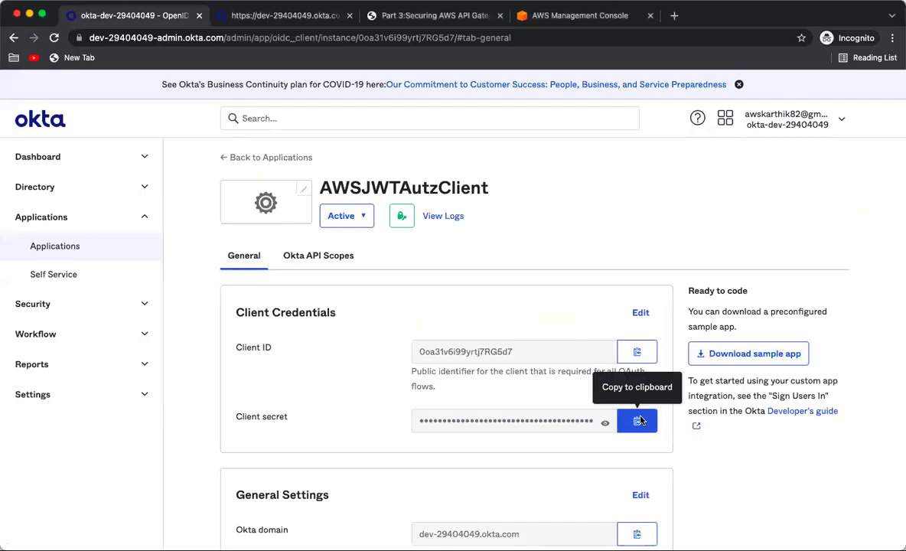
key(super+Tab)
double_click(652, 284)
key(super+v)
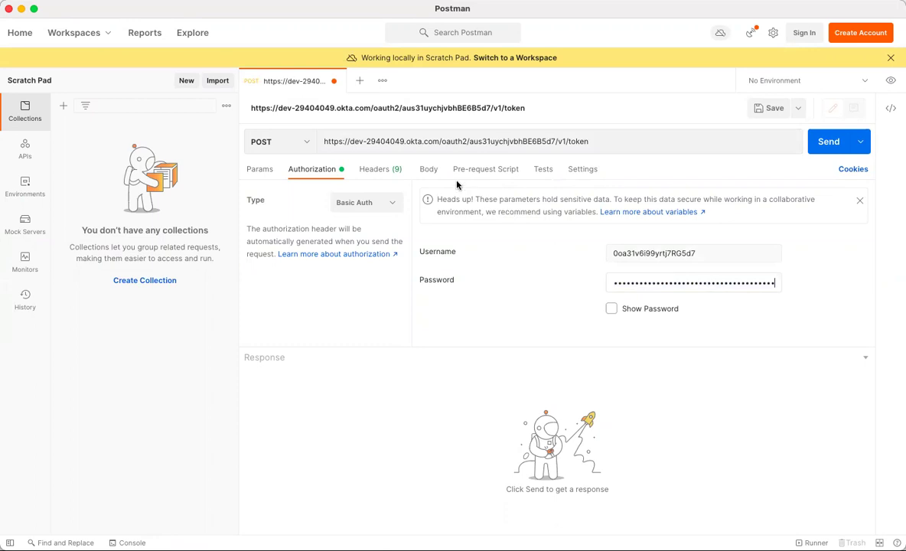
Step: Set the request body to x-www-form-urlencoded with grant_type set to client_credentials, and send the token request
click(428, 169)
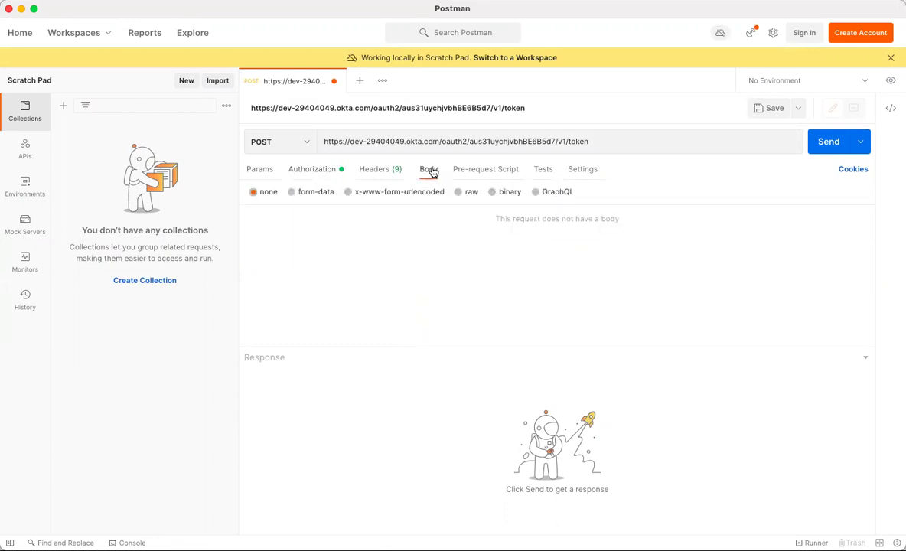
click(365, 194)
click(324, 235)
text(grant_type)
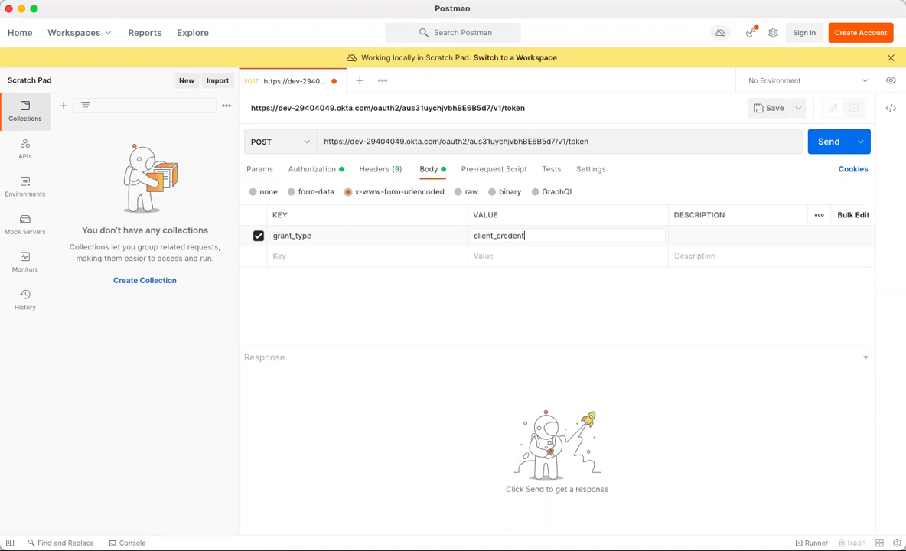
click(817, 142)
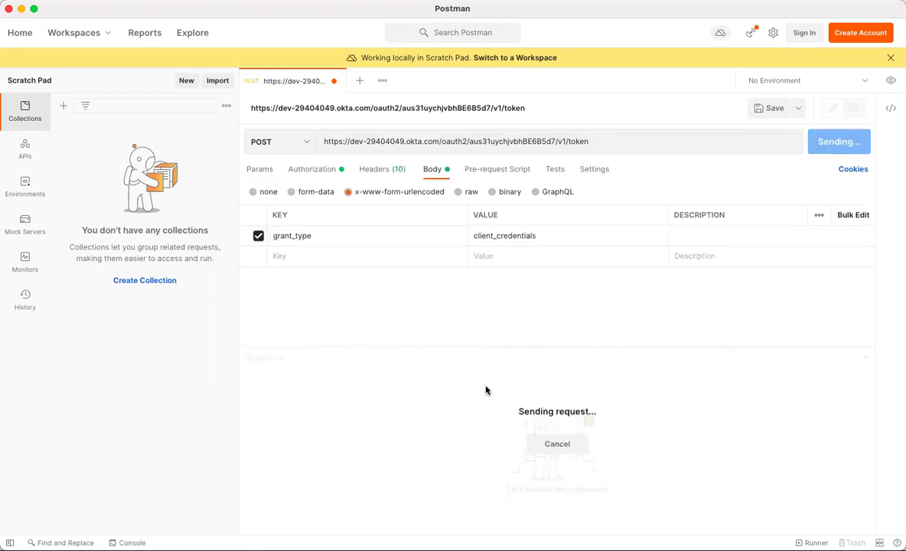
Step: Copy the complete access_token value from the JSON response, without its quotation marks
scroll(427, 442, down, 1)
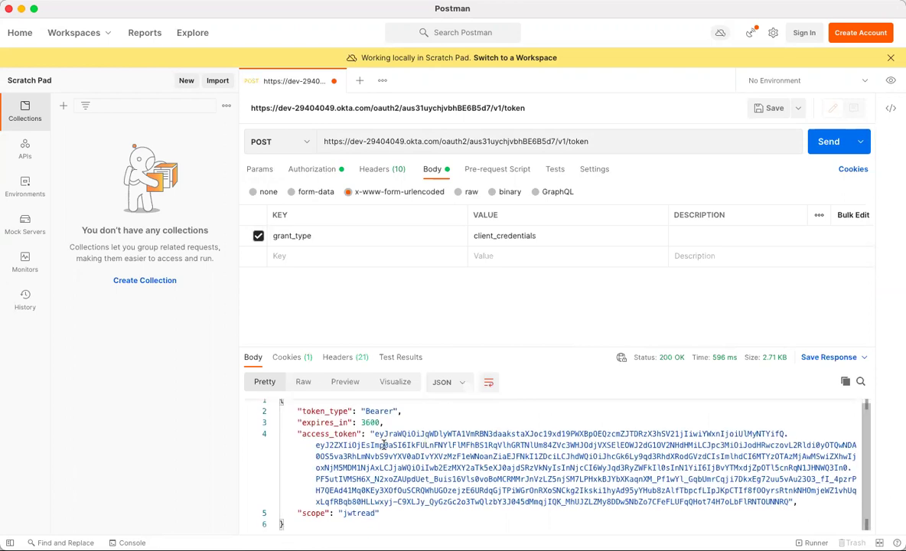
drag(374, 433, 420, 446)
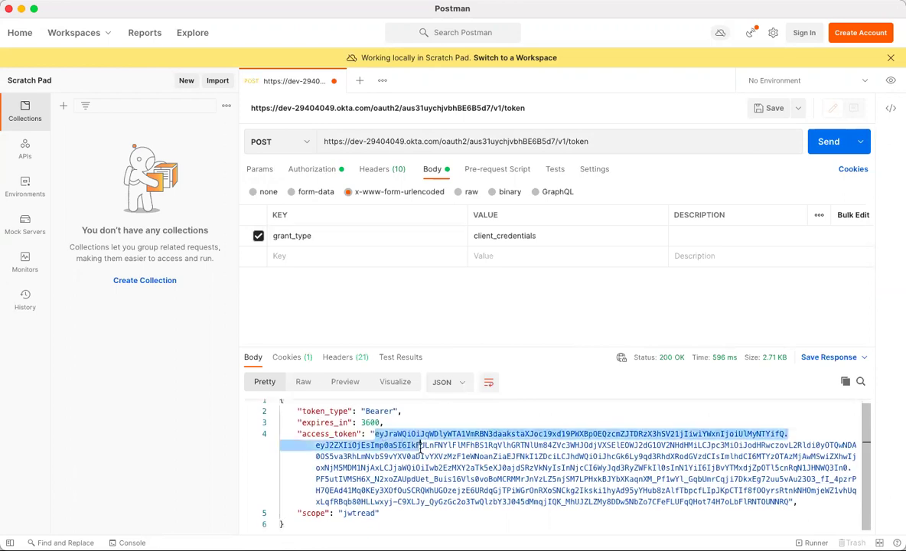
drag(787, 503, 788, 503)
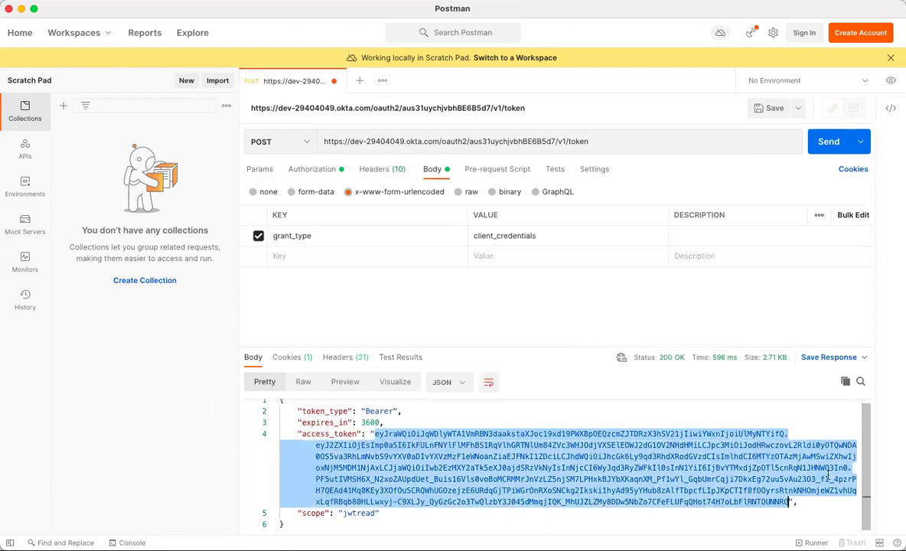
Step: Switch to the browser, open jwt.io in place of the metadata page, and replace the sample encoded token with the copied access token to decode it
key(super+Tab)
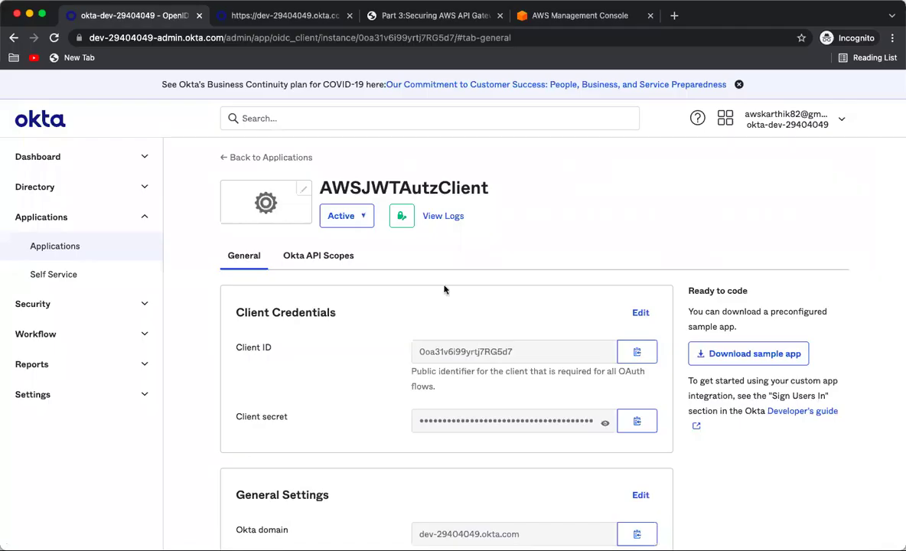
click(245, 20)
click(247, 33)
text(jwt.io)
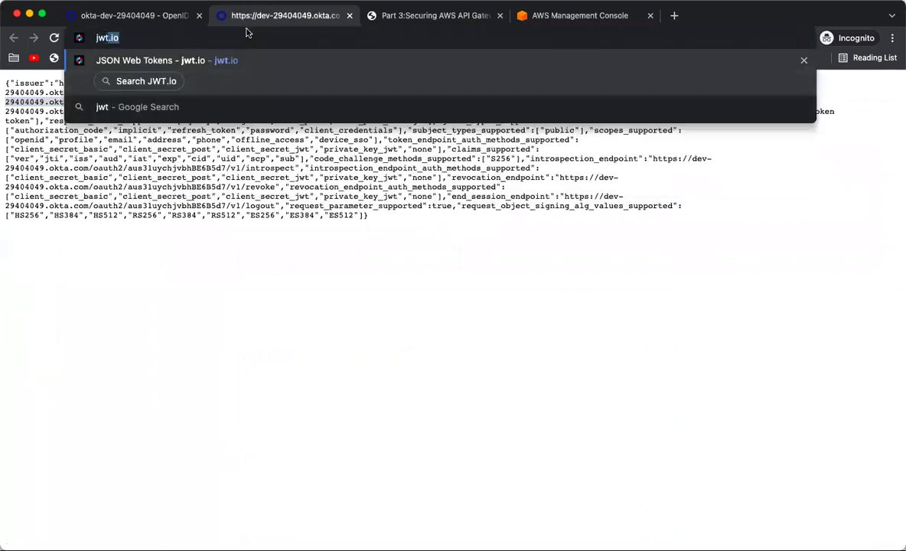
key(Return)
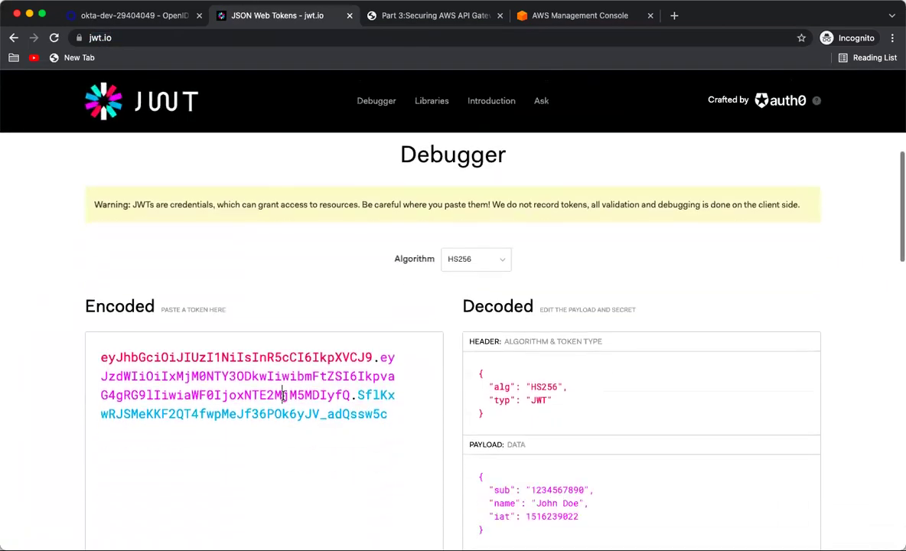
double_click(283, 395)
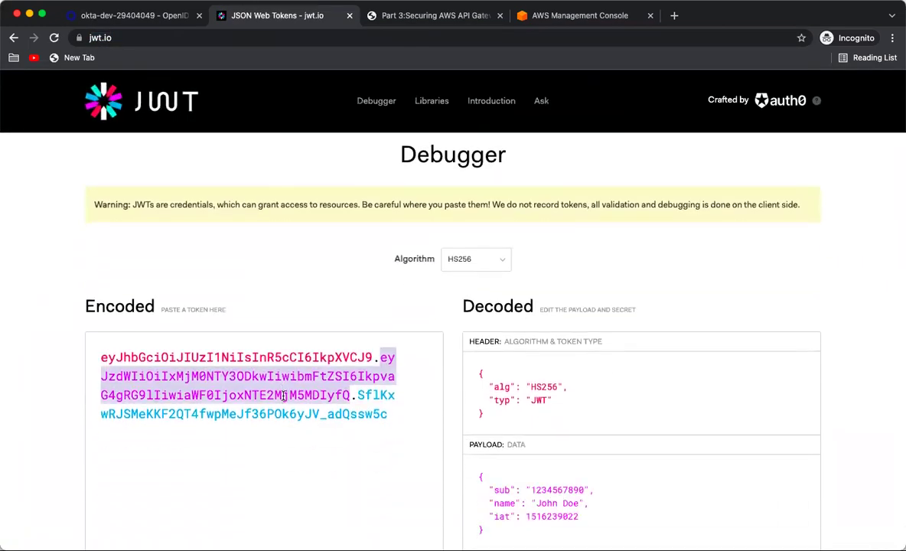
key(ctrl+a)
key(ctrl+v)
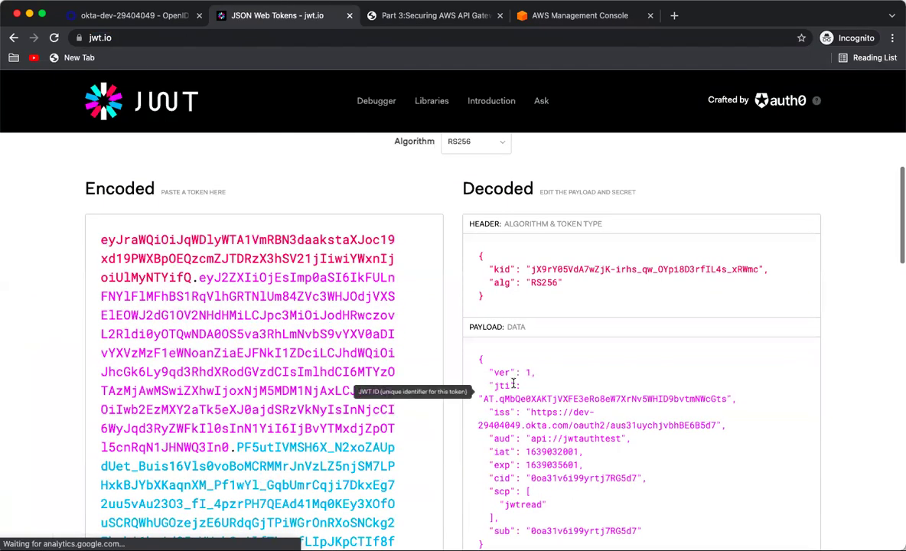
scroll(557, 349, down, 5)
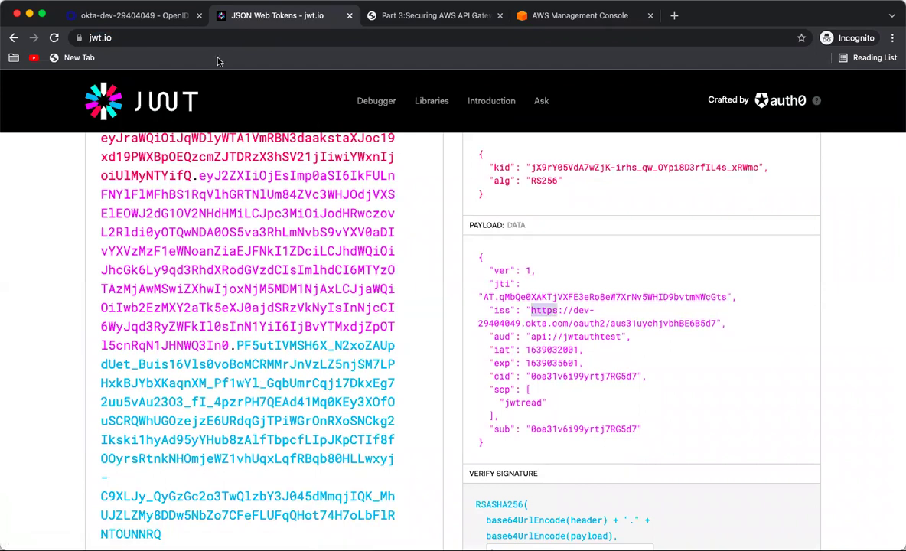
Step: Return to the Okta admin console, open the AWSAPIGatewayTest authorization server's settings, and open its metadata URI in a separate browser tab
click(151, 19)
scroll(420, 351, down, 3)
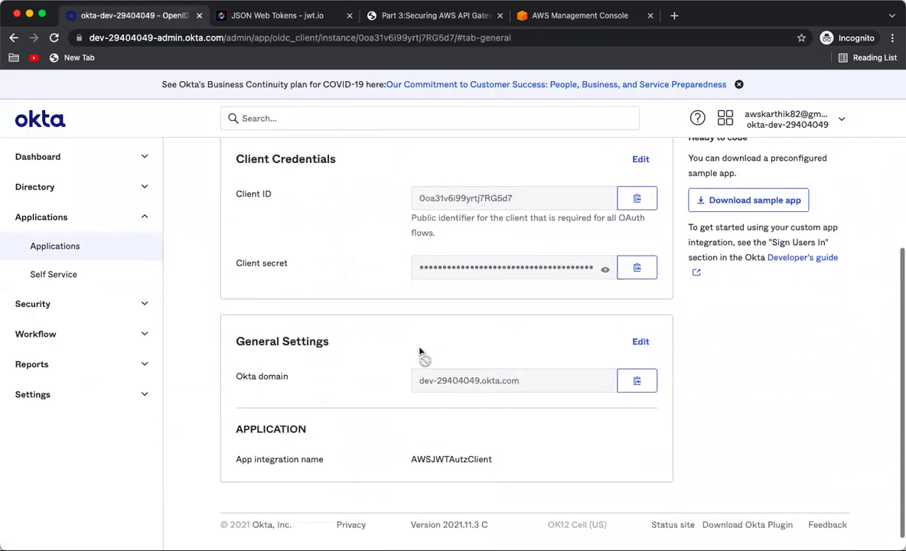
click(127, 306)
scroll(60, 426, down, 3)
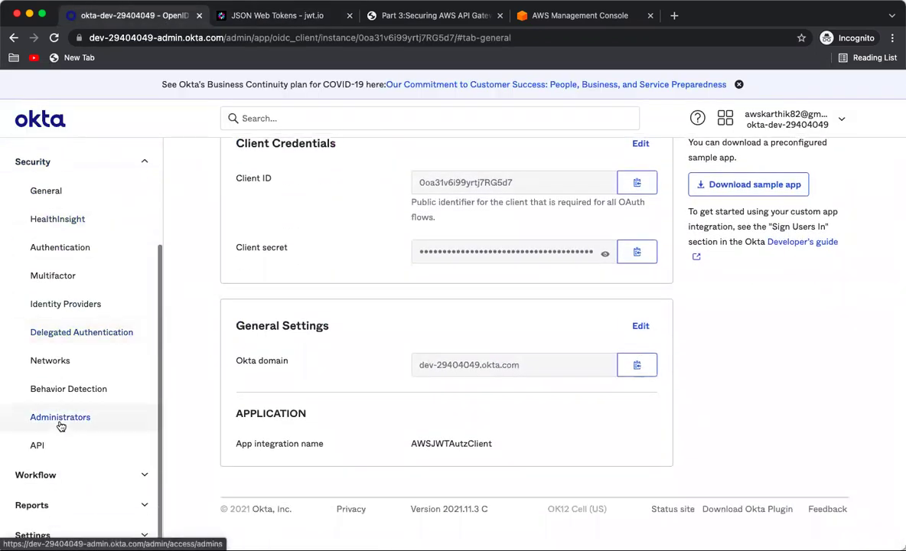
click(53, 446)
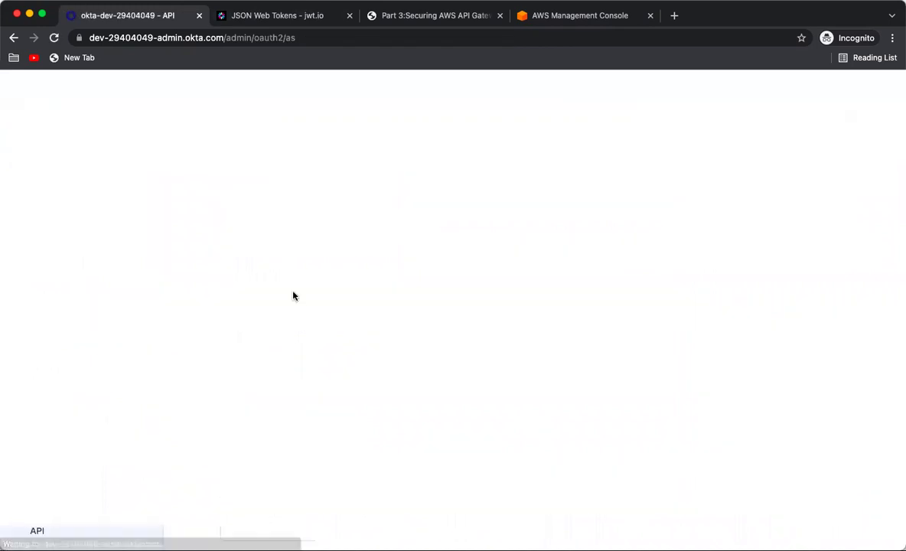
click(275, 355)
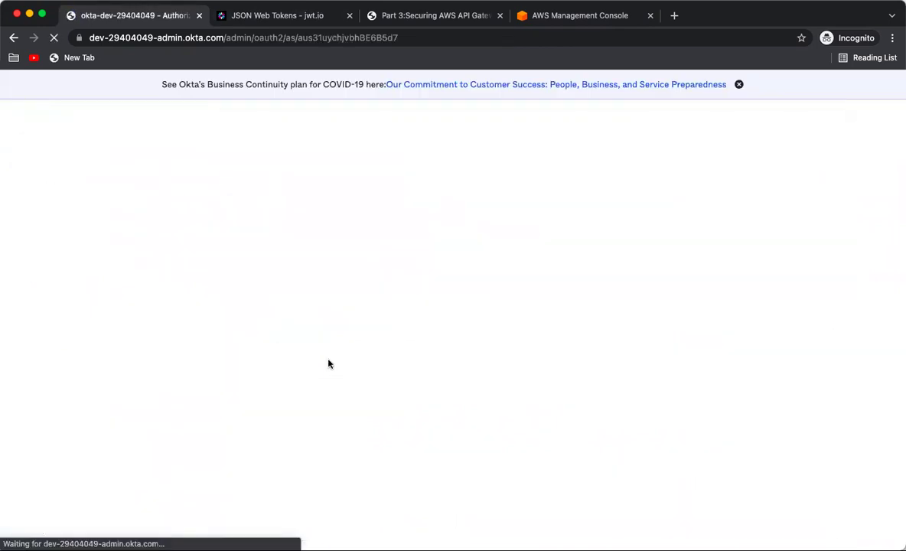
scroll(330, 362, down, 3)
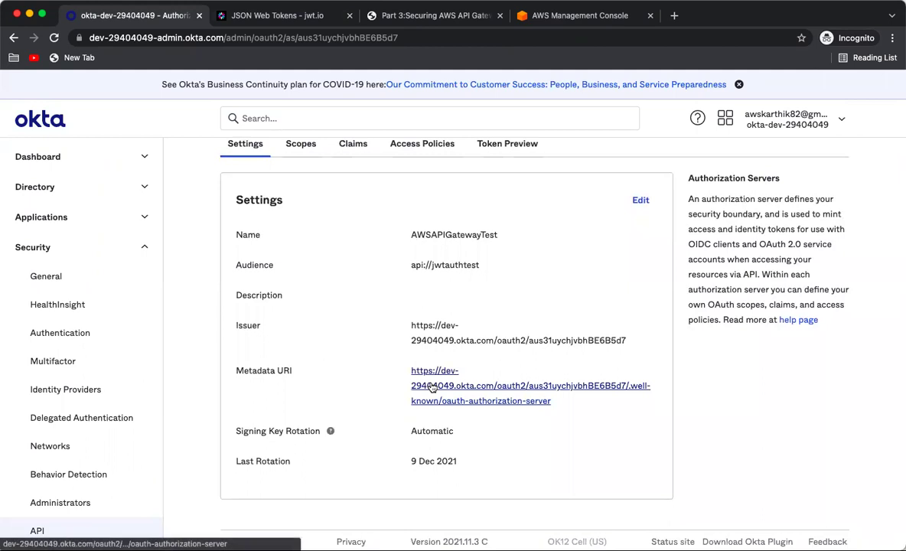
click(433, 388)
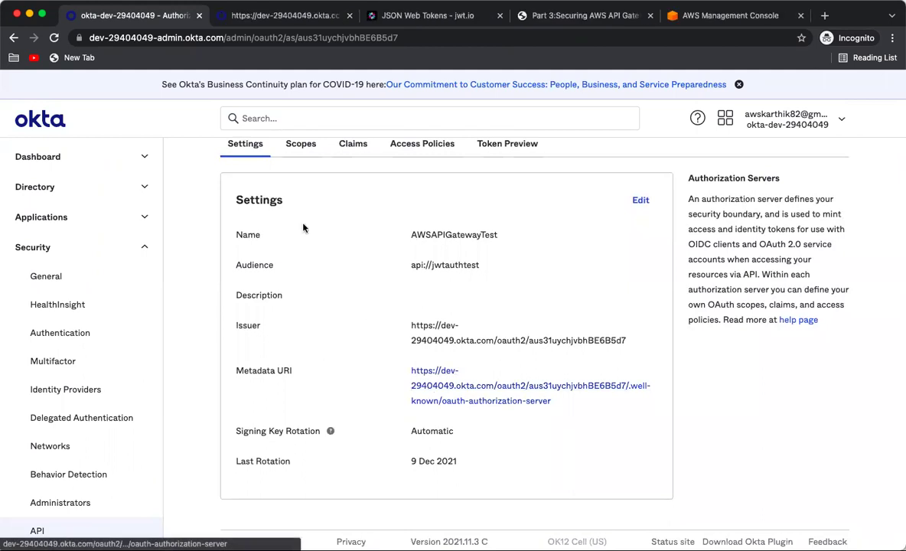
Step: Copy the issuer URL from the authorization server metadata and search for it on the jwt.io page to check the token's iss claim
click(276, 22)
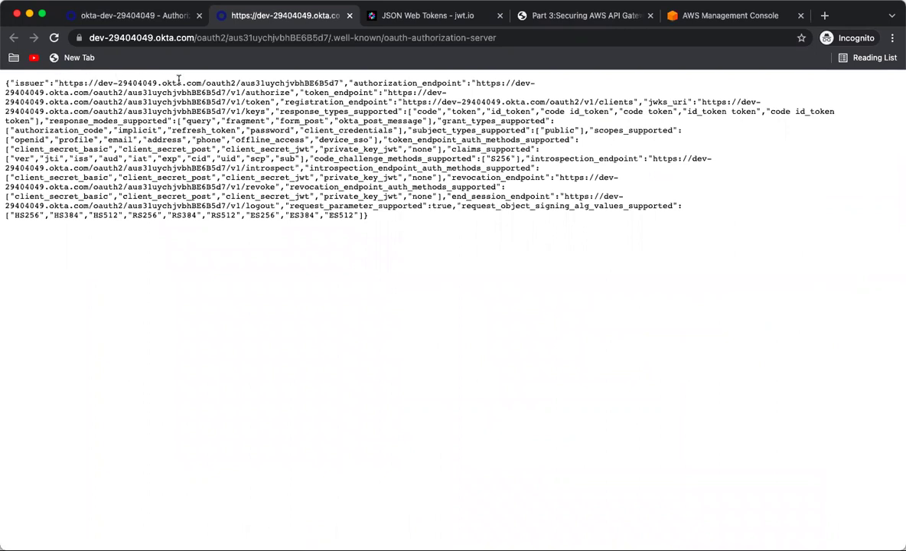
drag(59, 83, 338, 83)
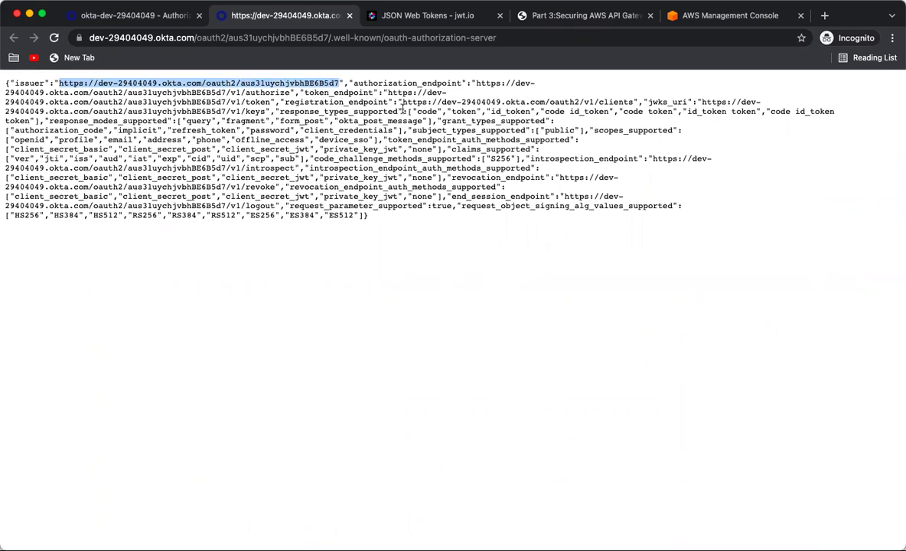
click(367, 17)
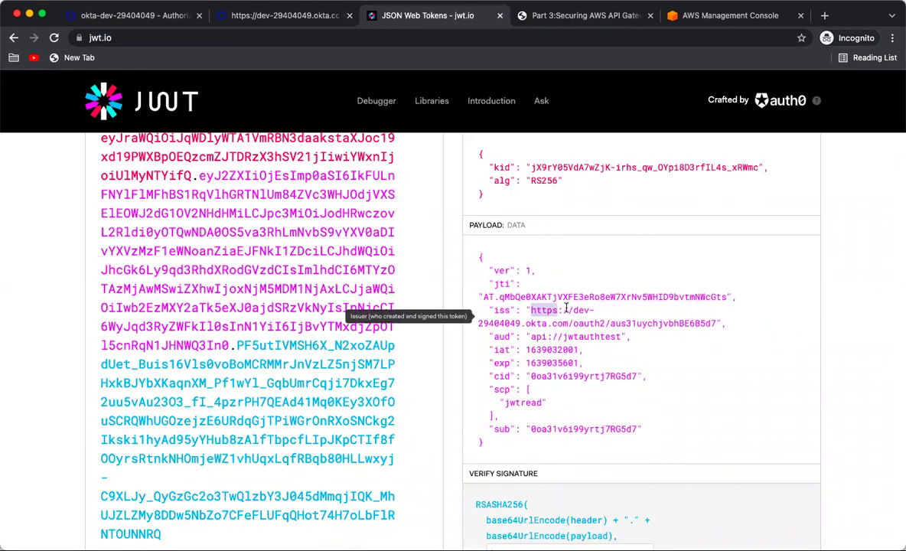
key(super+f)
text(https://dev-29404049.okta.com/oauth2/aus31uychjvbhBE6B5d7)
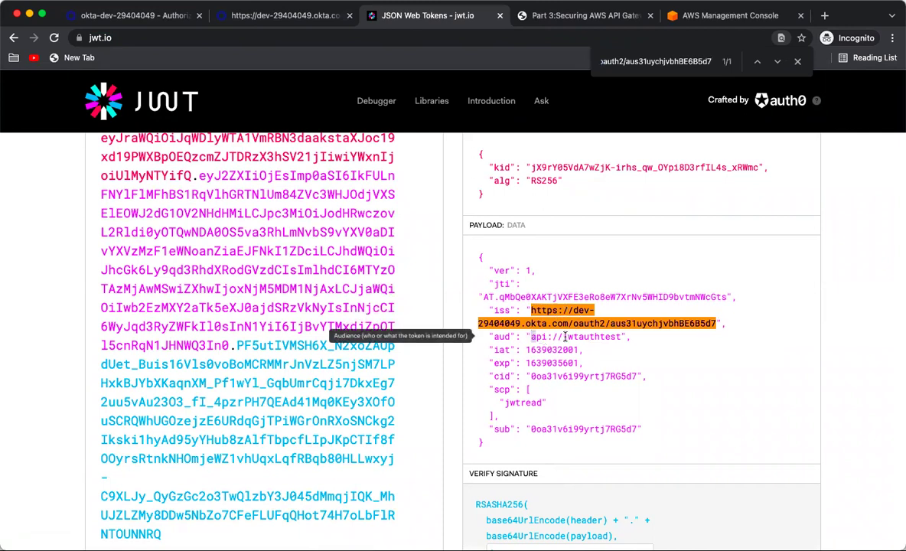
Step: Compare the decoded token's aud claim with the Audience in the Okta authorization server settings
drag(531, 336, 610, 332)
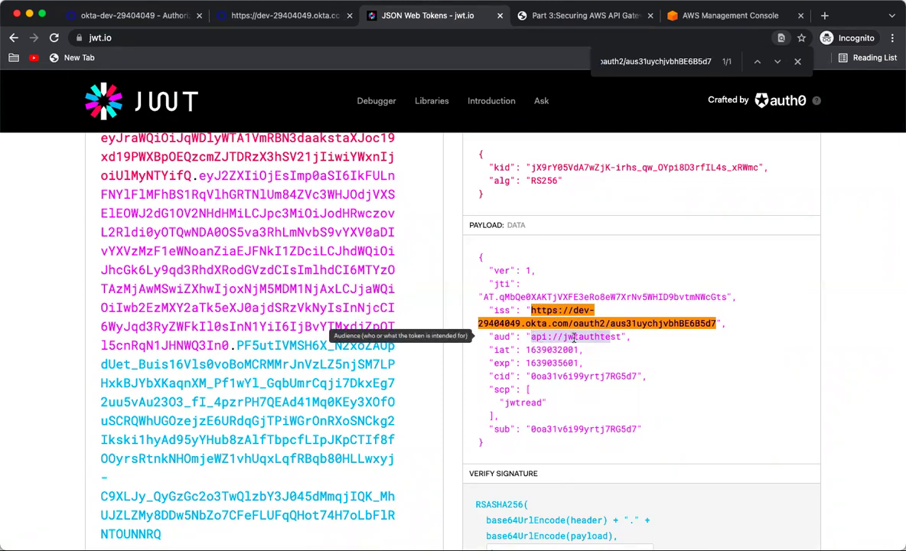
click(131, 16)
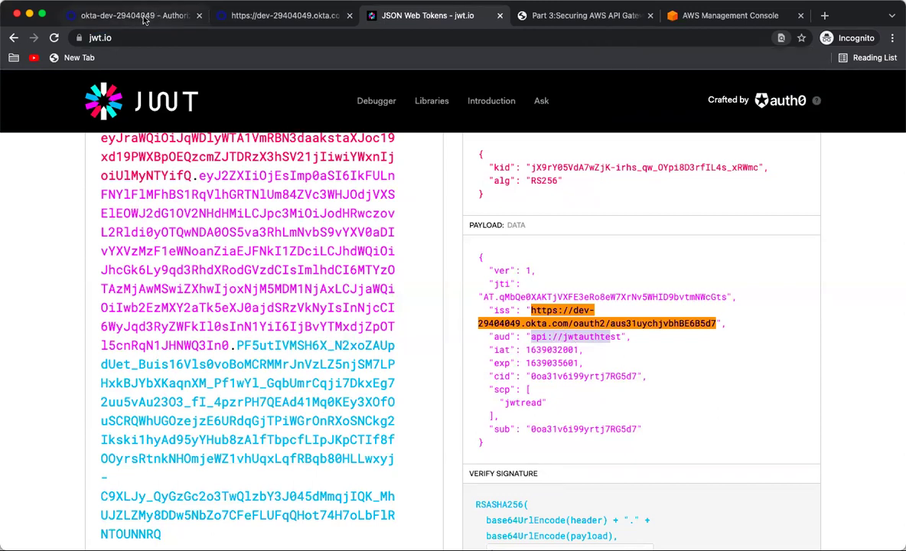
drag(410, 267, 480, 265)
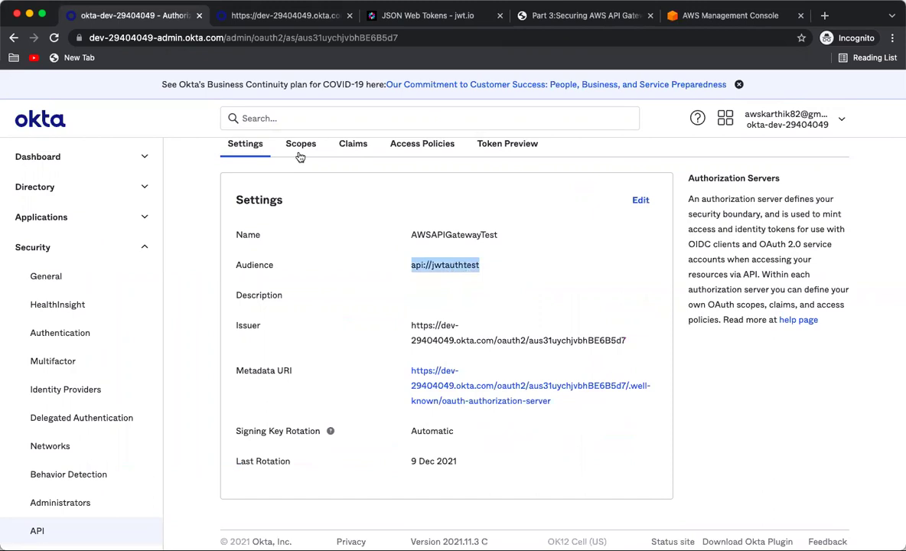
Step: Check the jwtread scope in the decoded token's scp claim against the authorization server's scope list in Okta
click(283, 16)
click(427, 15)
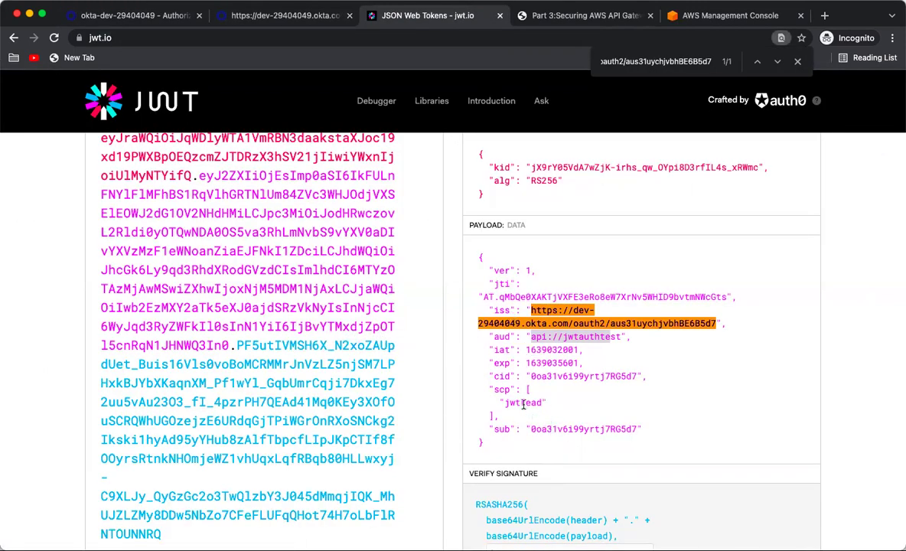
double_click(523, 403)
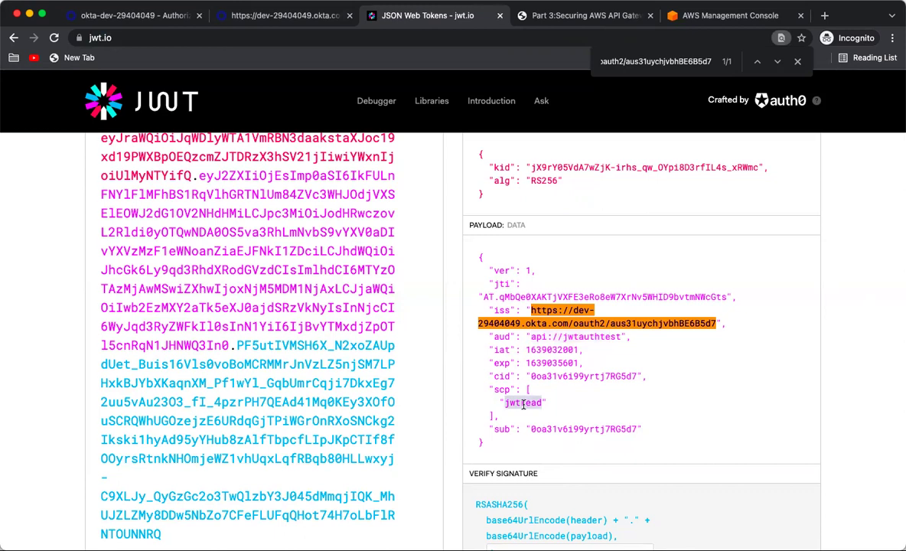
click(131, 19)
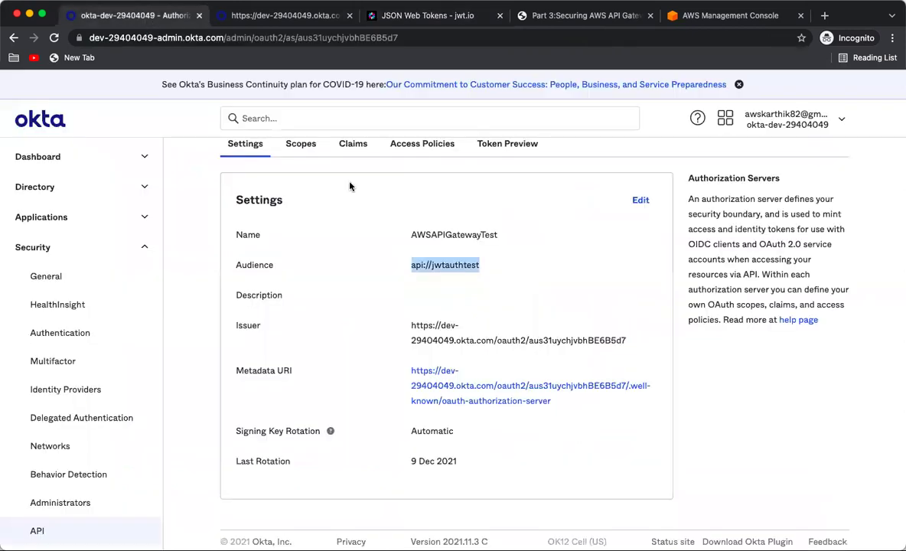
click(305, 144)
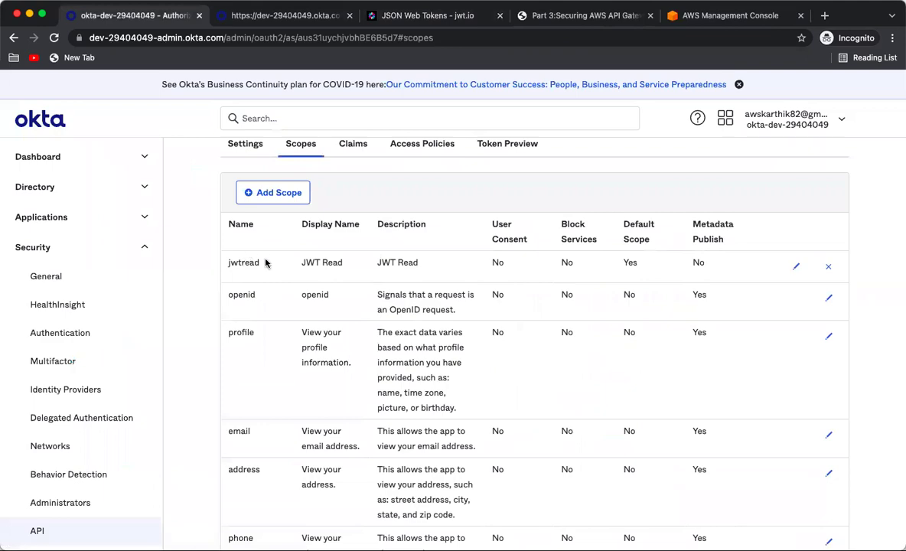
Step: Review the access token response in Postman alongside the scope list of the Okta authorization server
key(super+Tab)
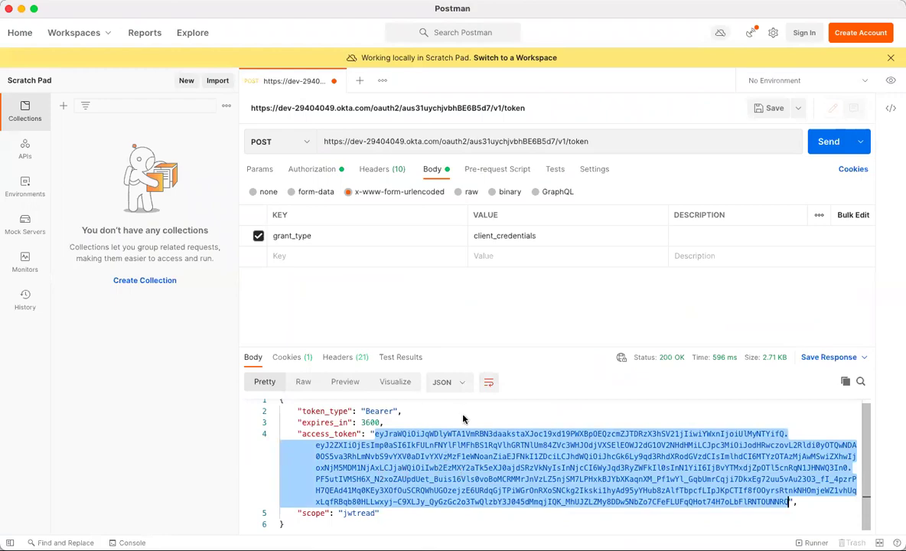
key(super+Tab)
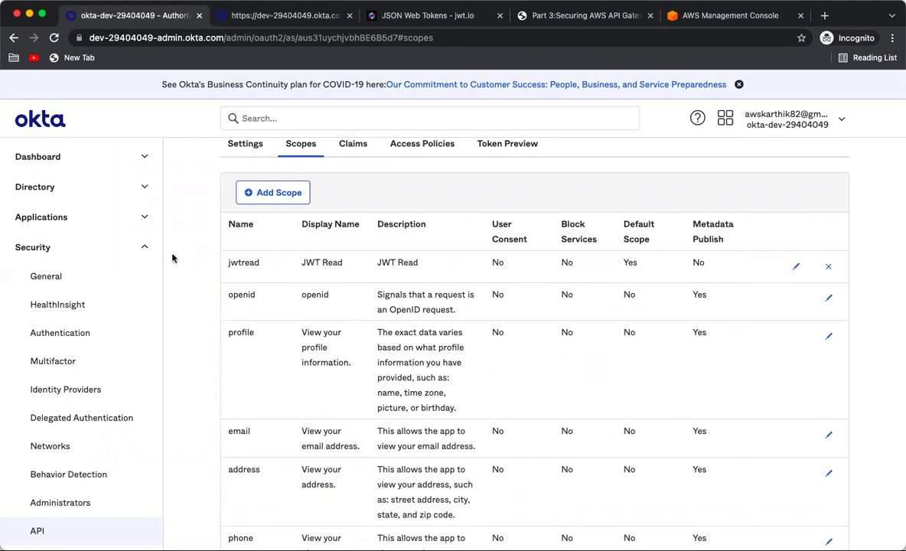
scroll(70, 383, down, 3)
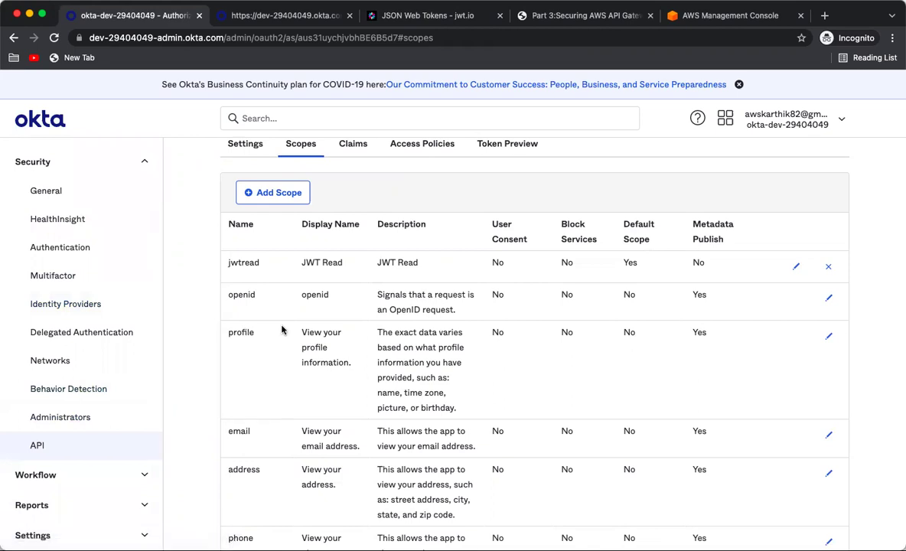
key(super+Tab)
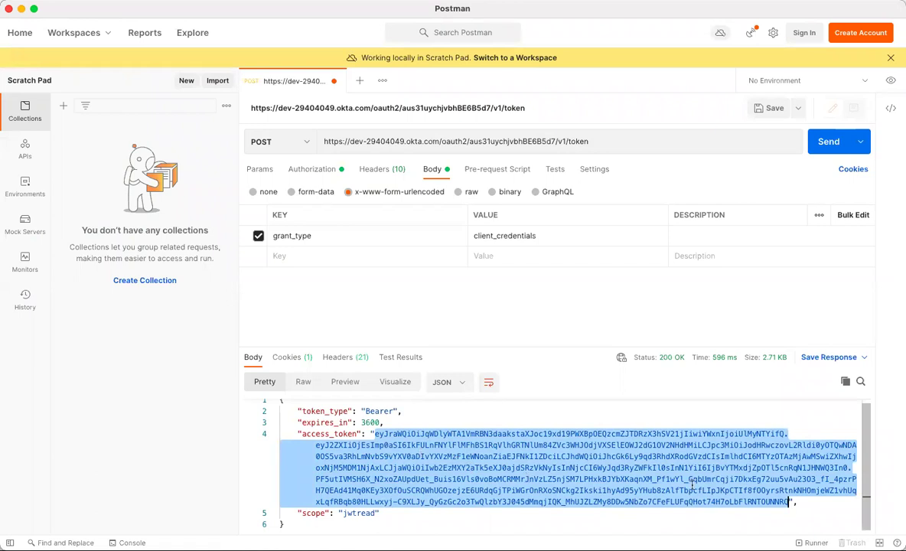
key(super+Tab)
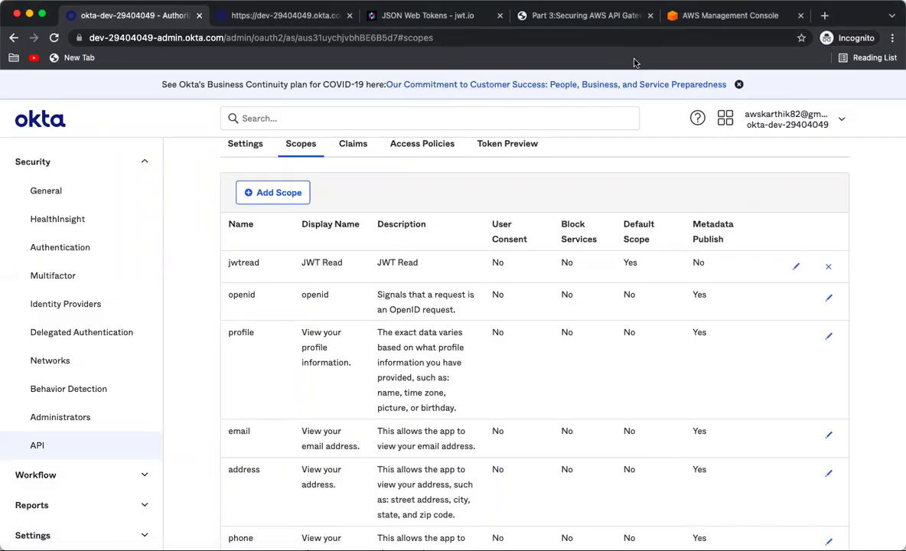
Step: Switch to the AWS Management Console, search the services for API Gateway, and open it
click(692, 22)
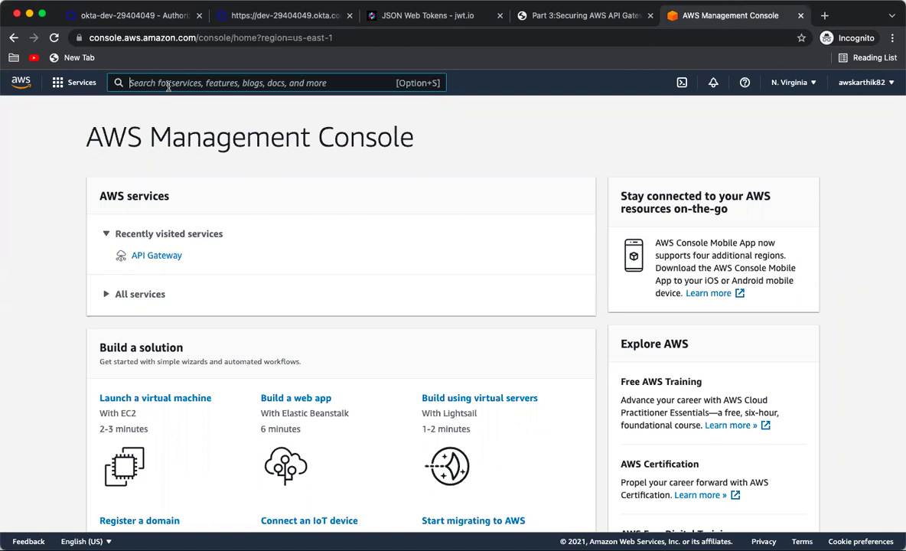
text(aws)
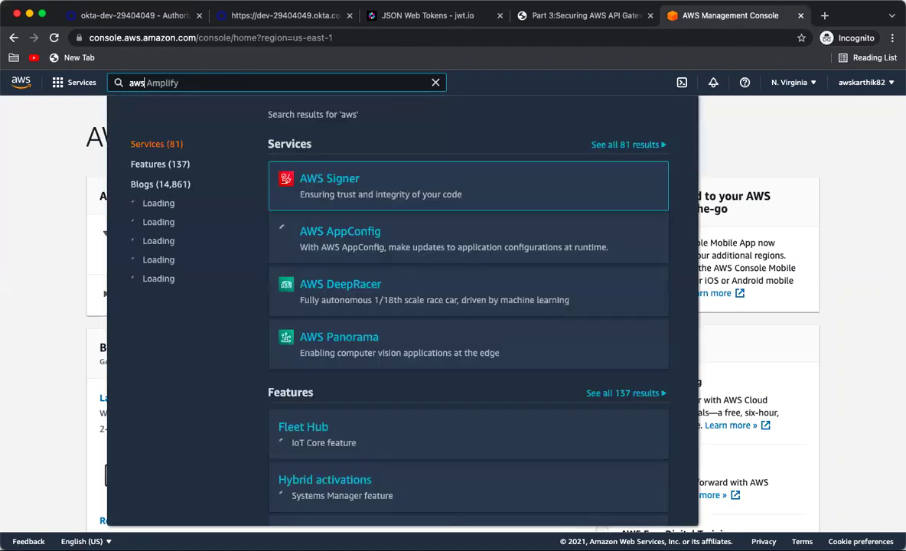
text( api)
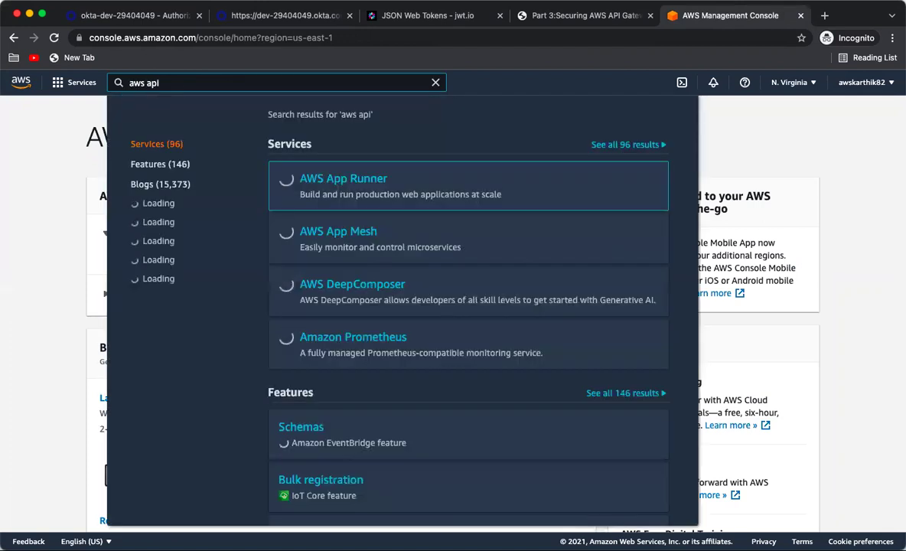
triple_click(172, 85)
text(api)
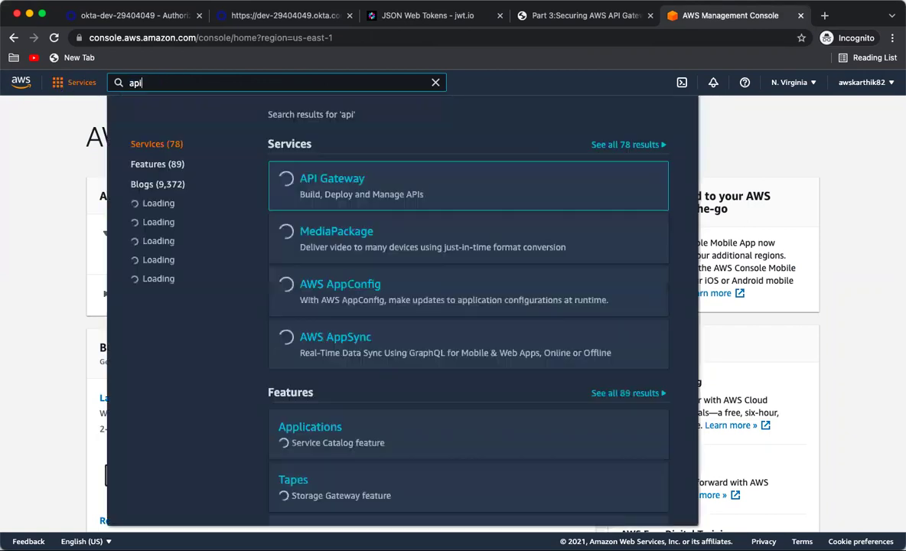
text(g)
click(344, 182)
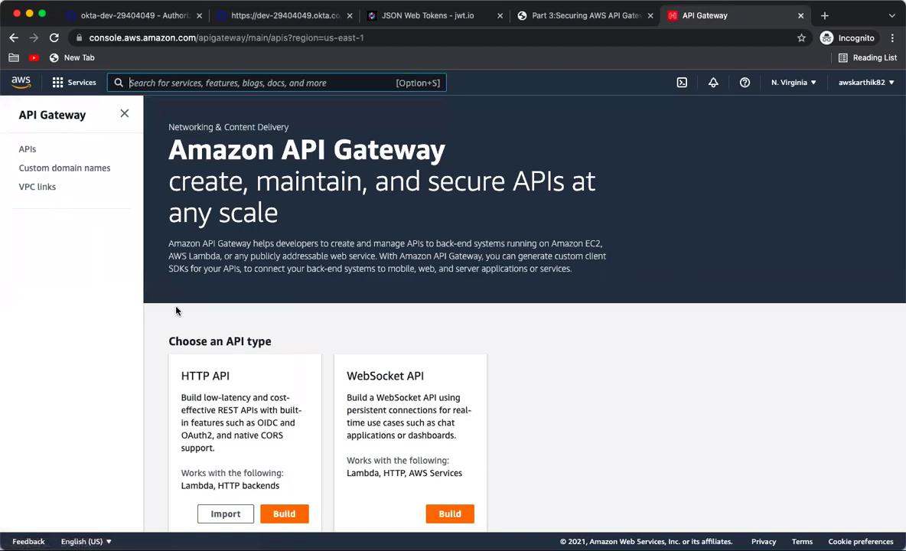
Step: Look through the available API types and start building an HTTP API
scroll(176, 309, down, 4)
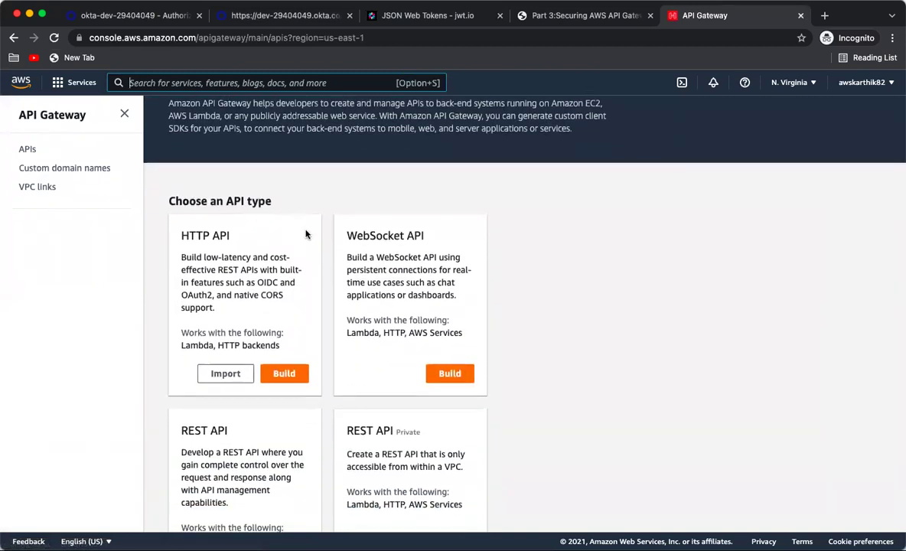
scroll(384, 310, down, 2)
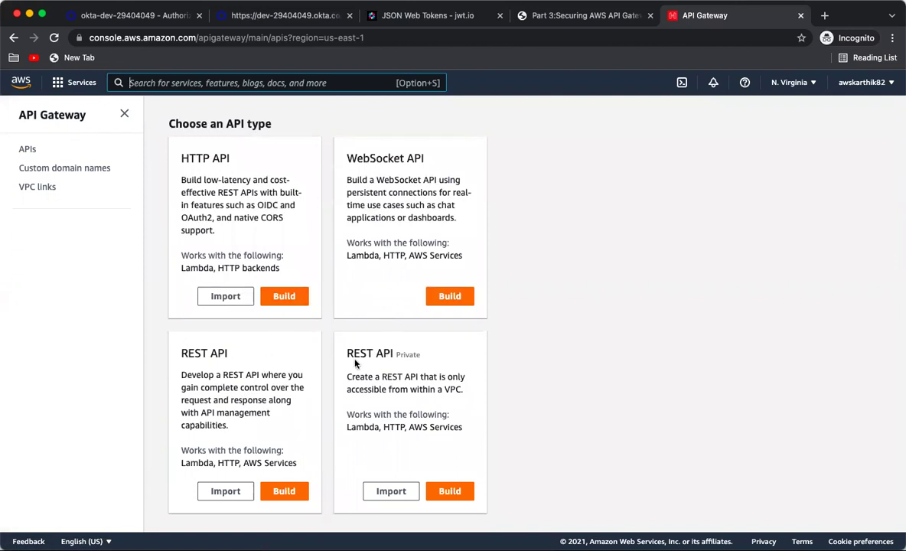
scroll(358, 359, up, 3)
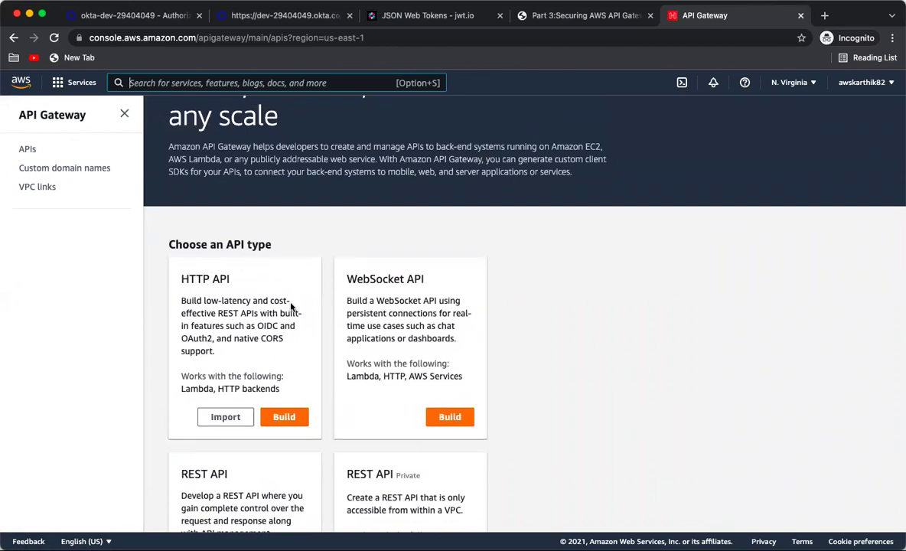
scroll(269, 285, down, 2)
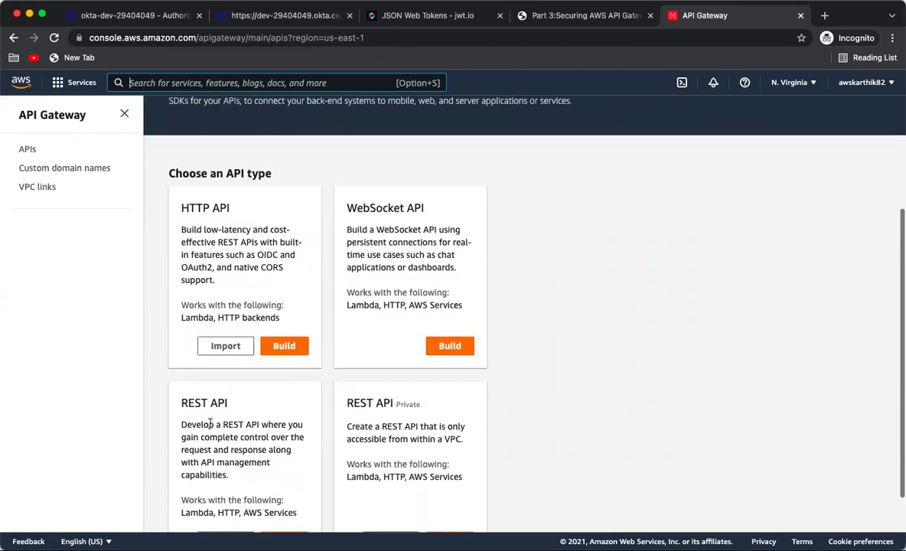
scroll(190, 443, up, 2)
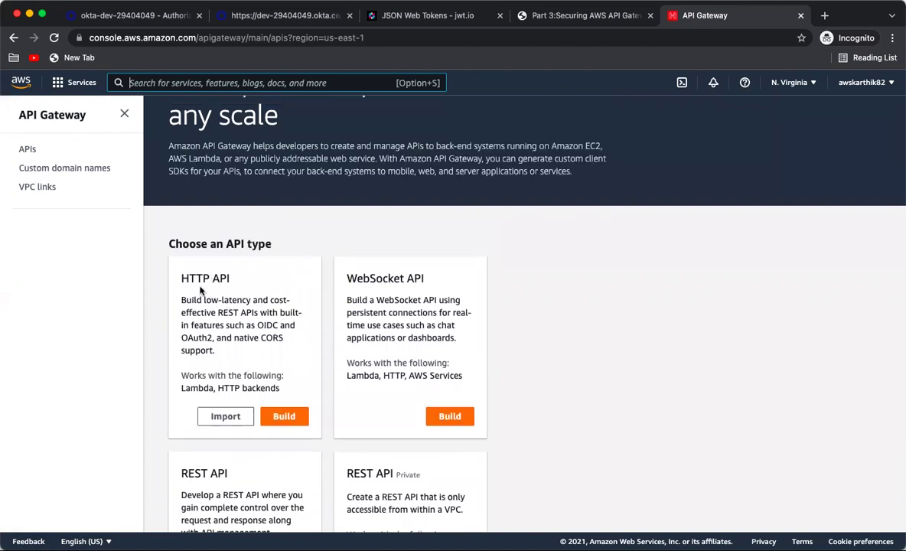
drag(181, 278, 227, 278)
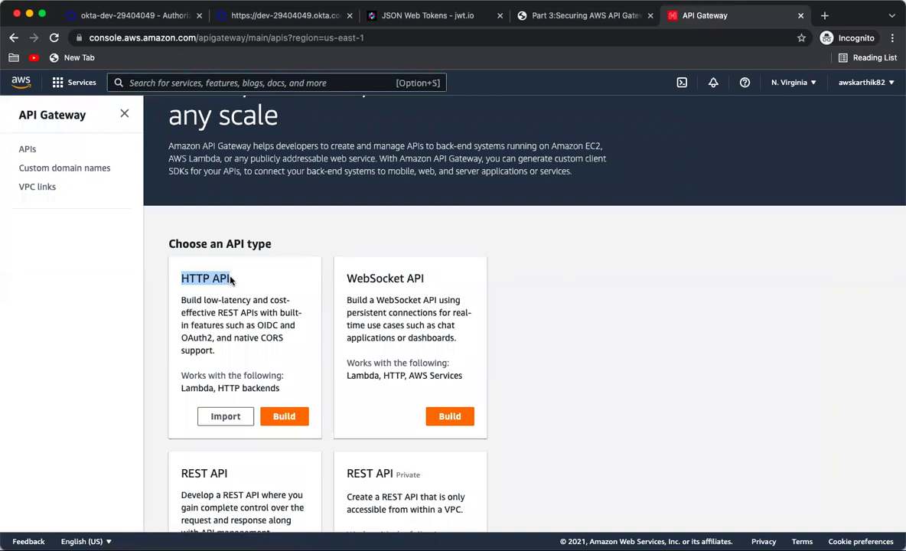
click(287, 419)
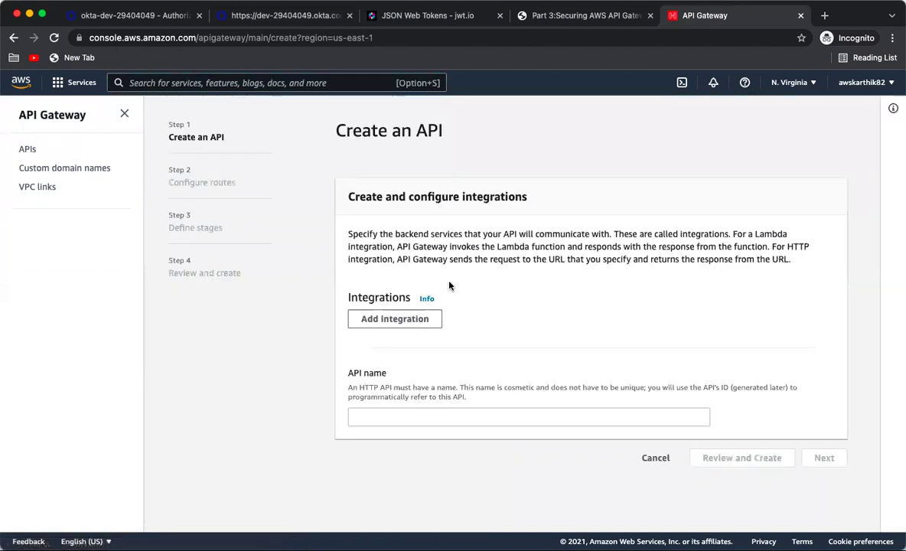
Step: Name the HTTP API oktajwtauthapi and create it with the default stage, without integrations or routes
click(393, 417)
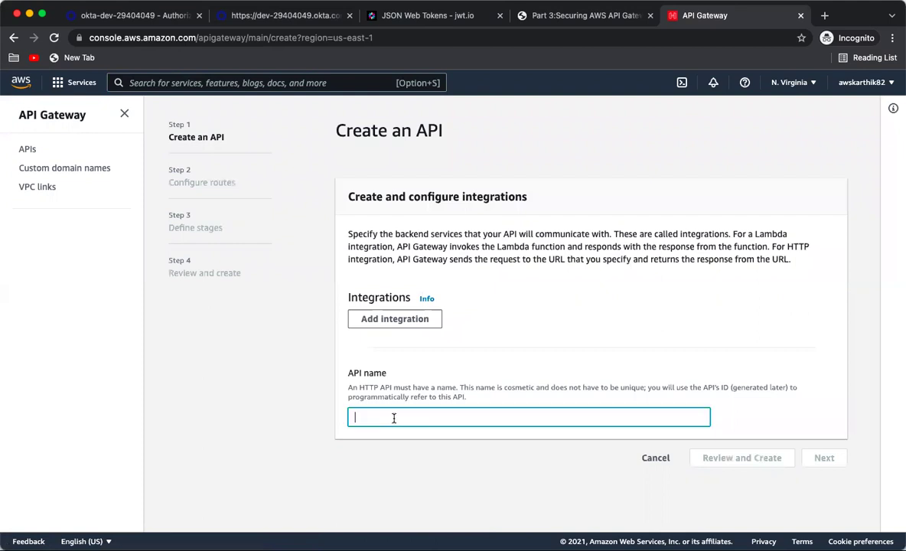
text(jwt)
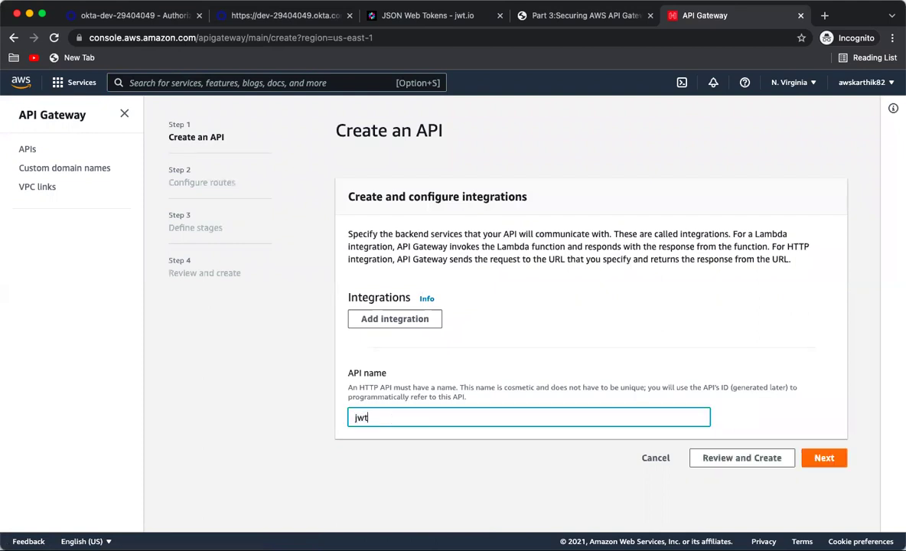
key(BackSpace)
text(oktajwtac)
key(BackSpace)
text(uthapi)
click(742, 457)
scroll(705, 405, down, 2)
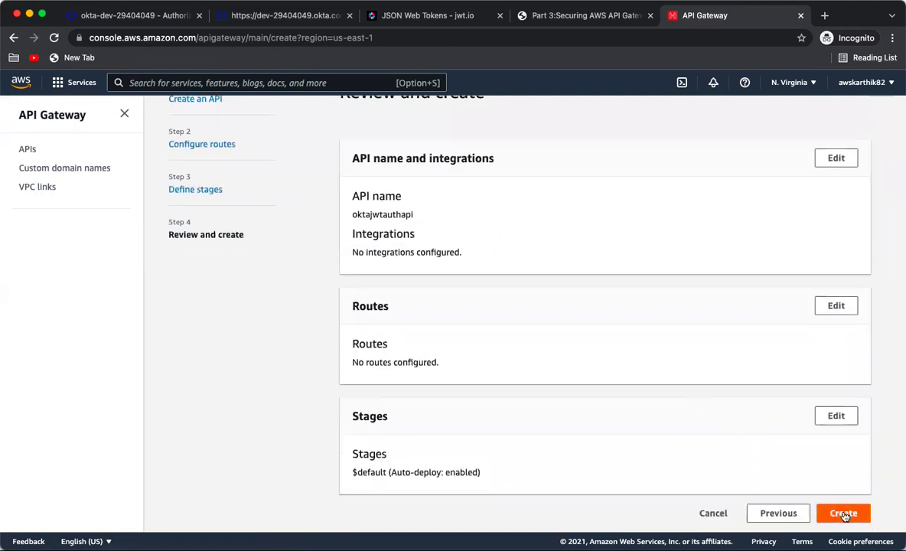
click(843, 514)
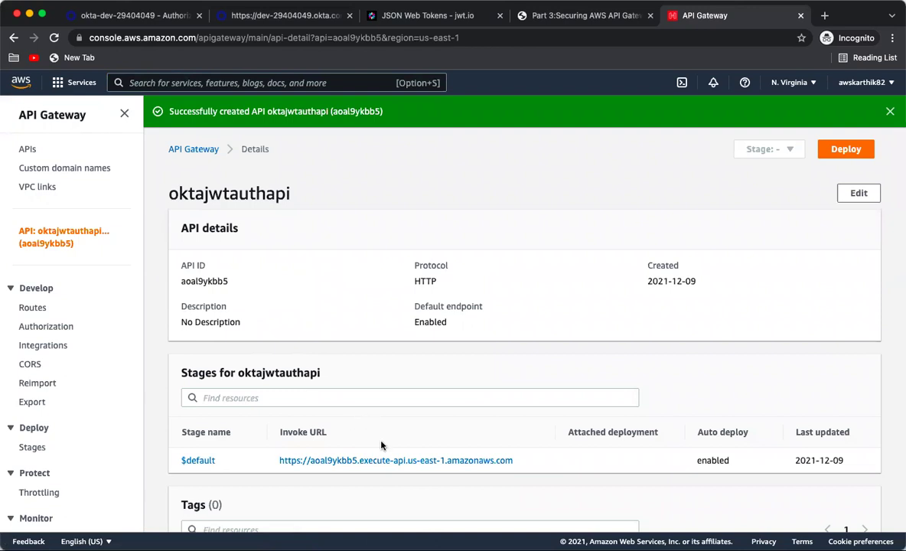
Step: Check the $default stage's invoke URL response in a separate browser tab, and close that tab
super+click(395, 461)
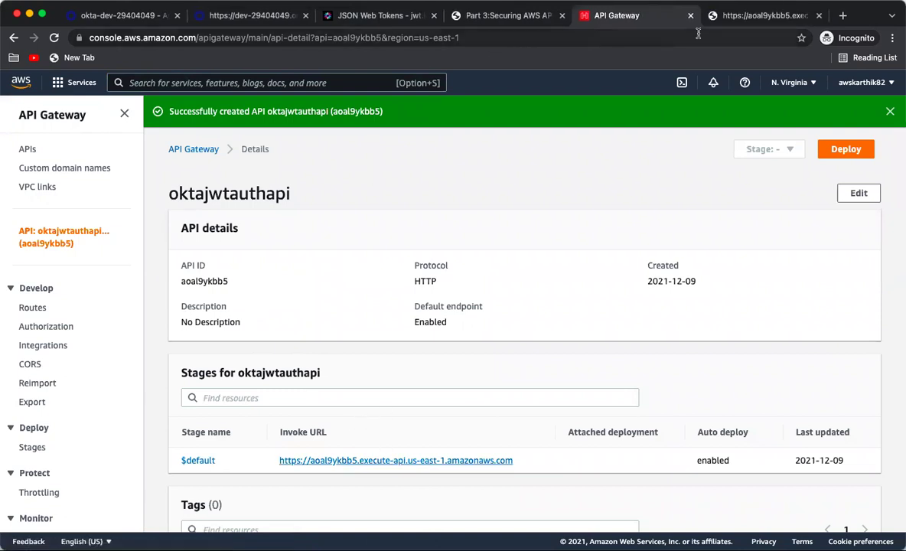
click(759, 18)
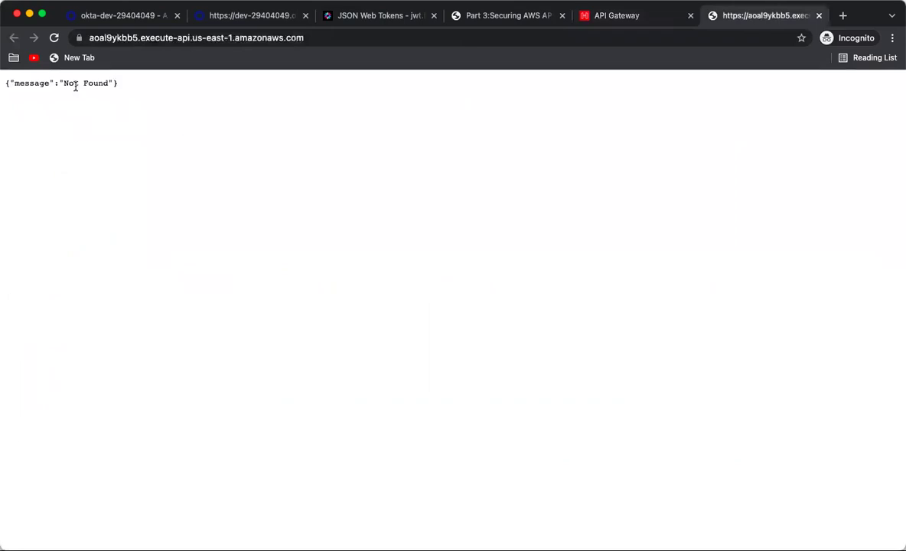
key(super+w)
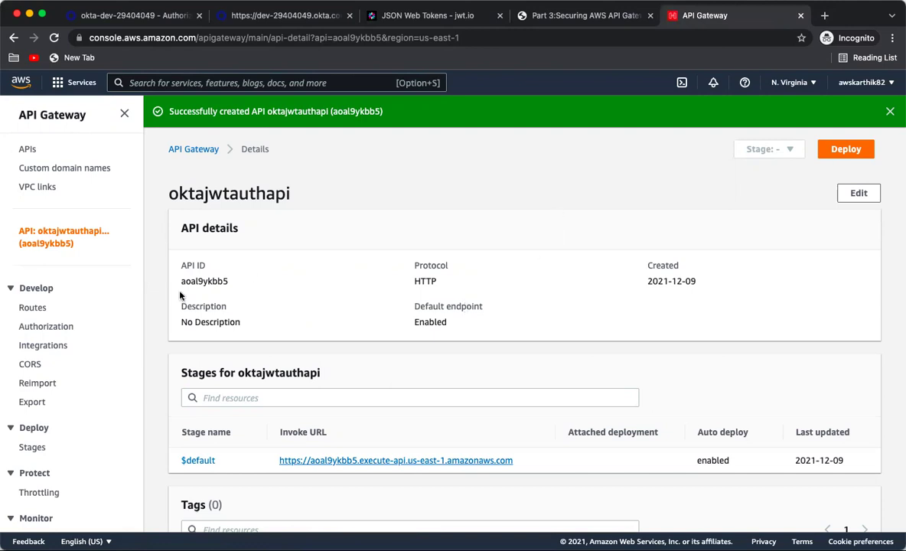
Step: Create a GET route with the path /users for oktajwtauthapi and open its route details
click(33, 307)
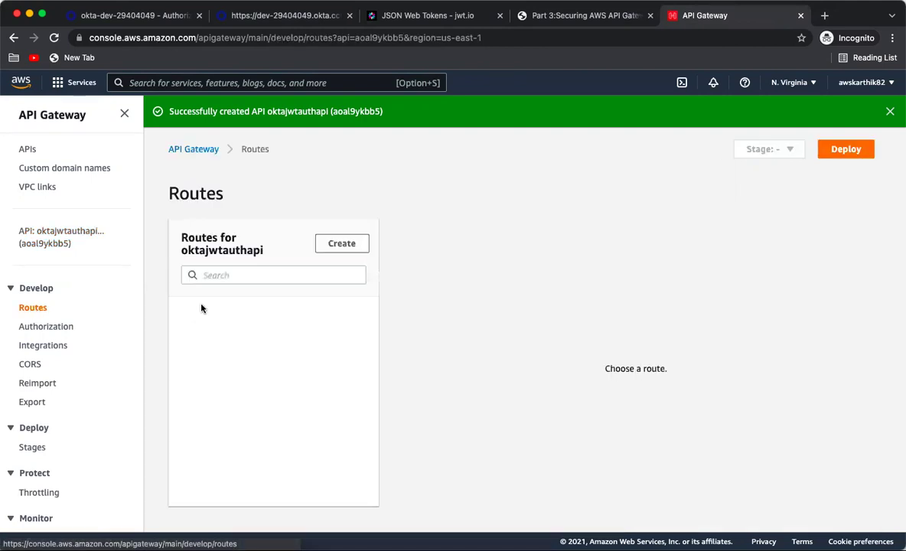
click(335, 245)
click(330, 288)
text(users)
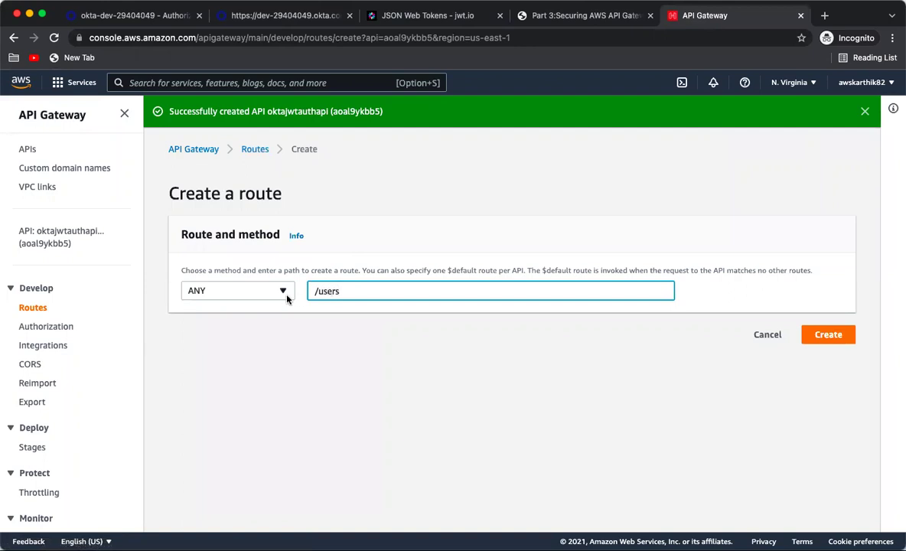
click(287, 297)
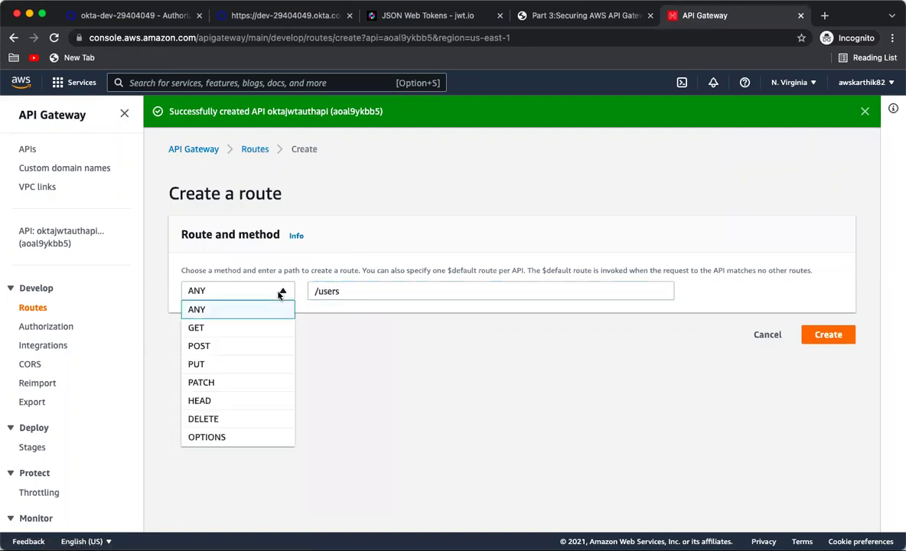
click(253, 326)
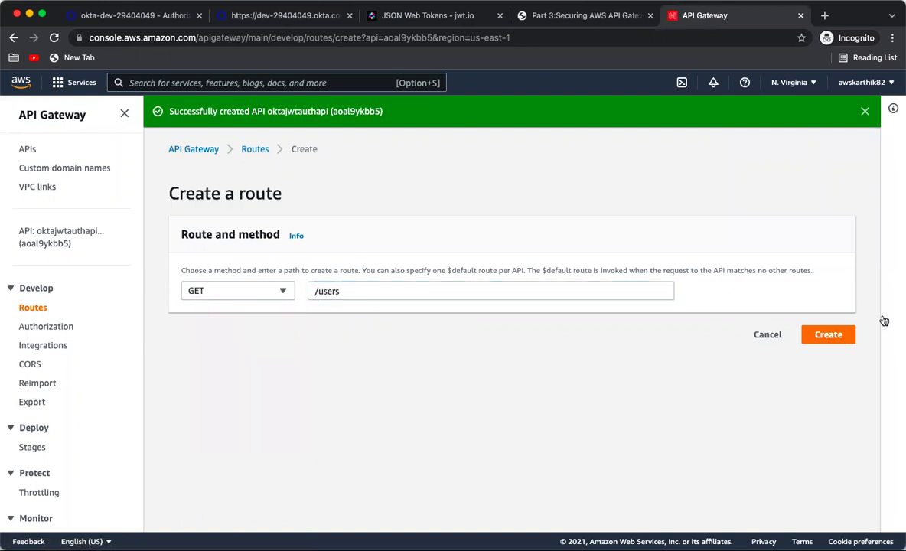
click(846, 334)
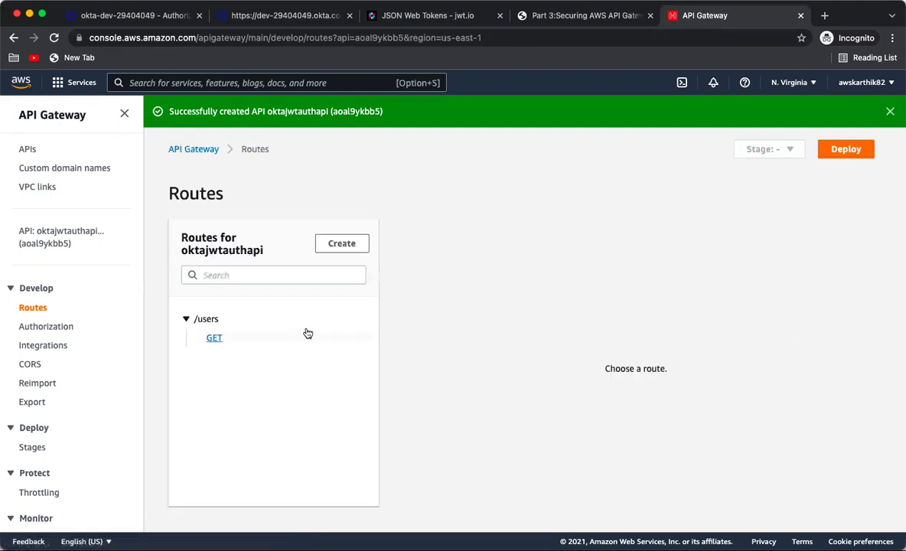
click(215, 339)
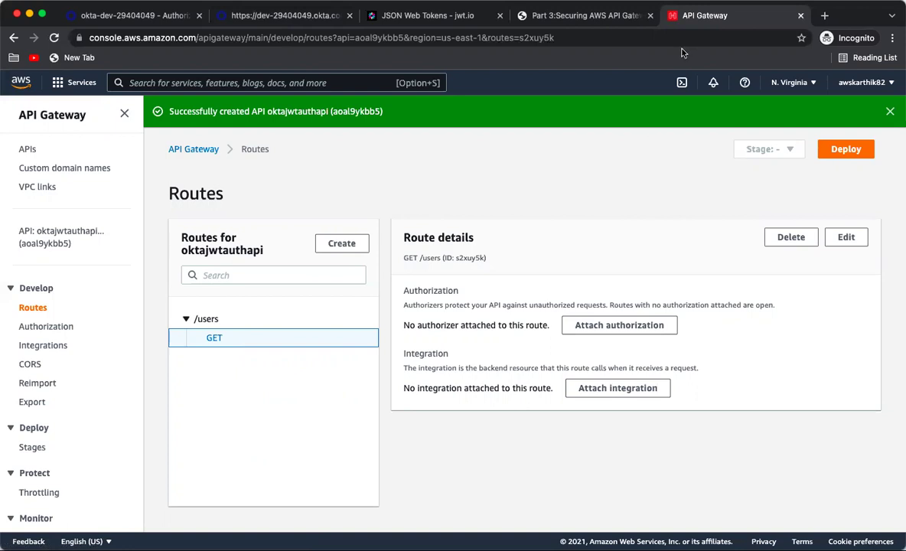
Step: Open the $default stage's invoke URL in a separate tab, request its /users path, and return to the API Gateway page
click(61, 233)
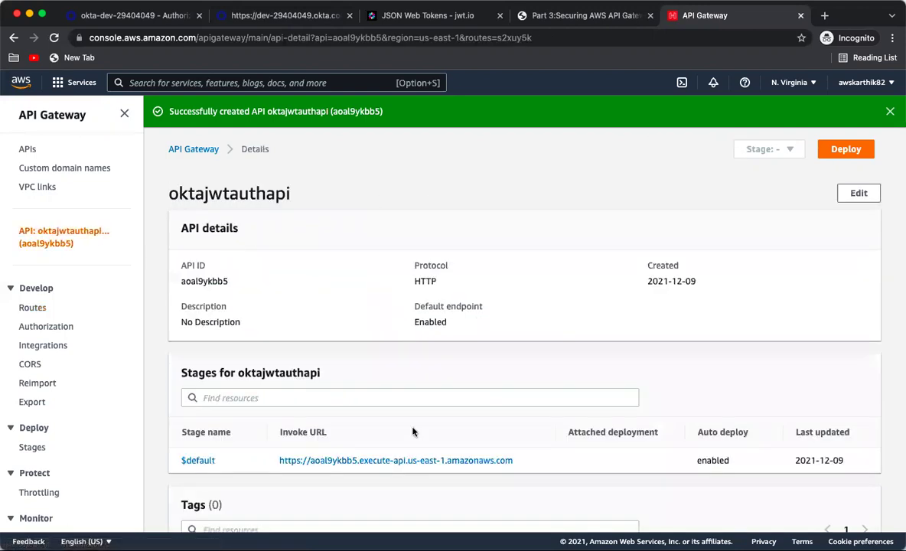
super+click(415, 460)
click(761, 16)
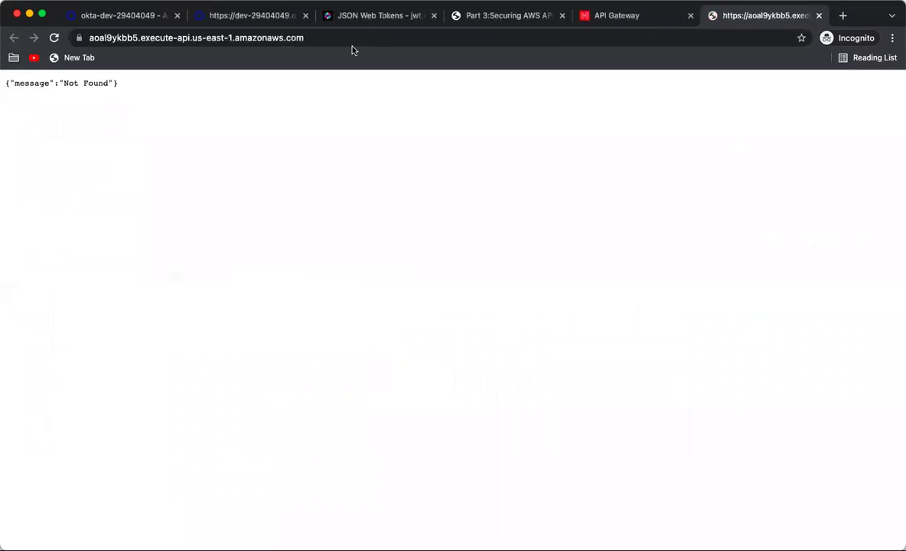
click(321, 37)
click(328, 37)
text(/)
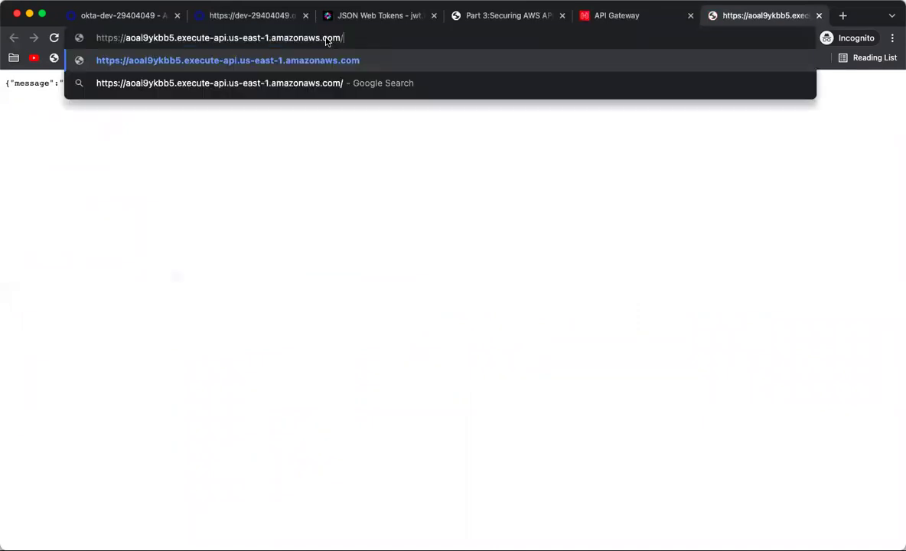
text(users)
key(Return)
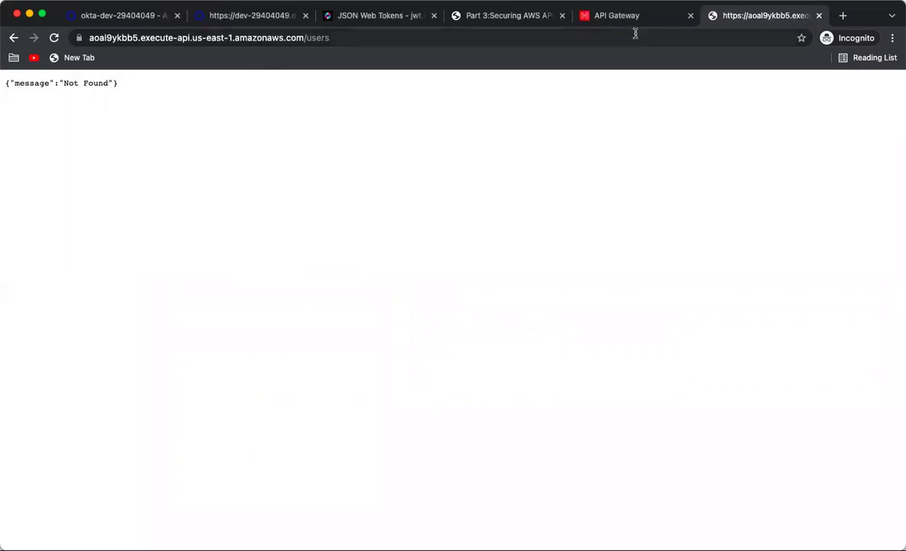
click(617, 18)
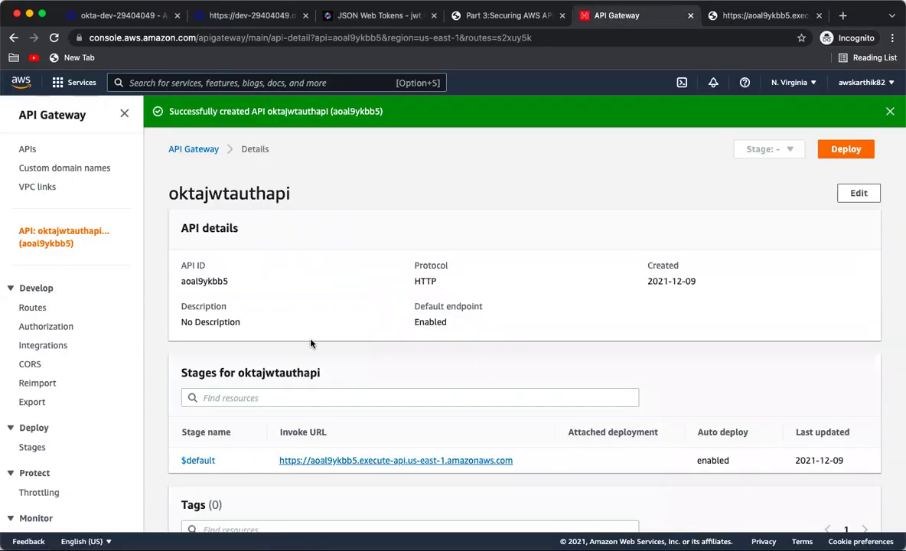
Step: Return to the routes of oktajwtauthapi, and search the web in a new tab for mock api response and look through the results
click(43, 312)
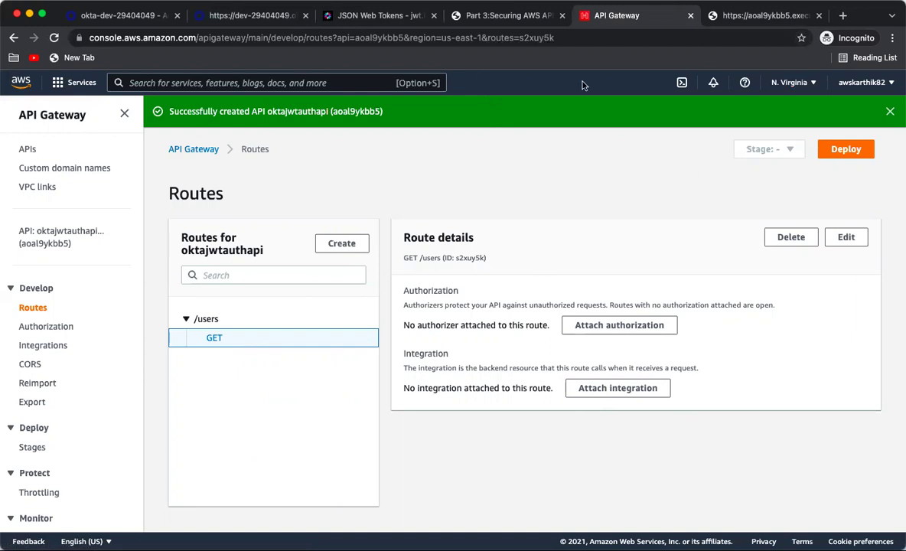
click(842, 16)
text(mock )
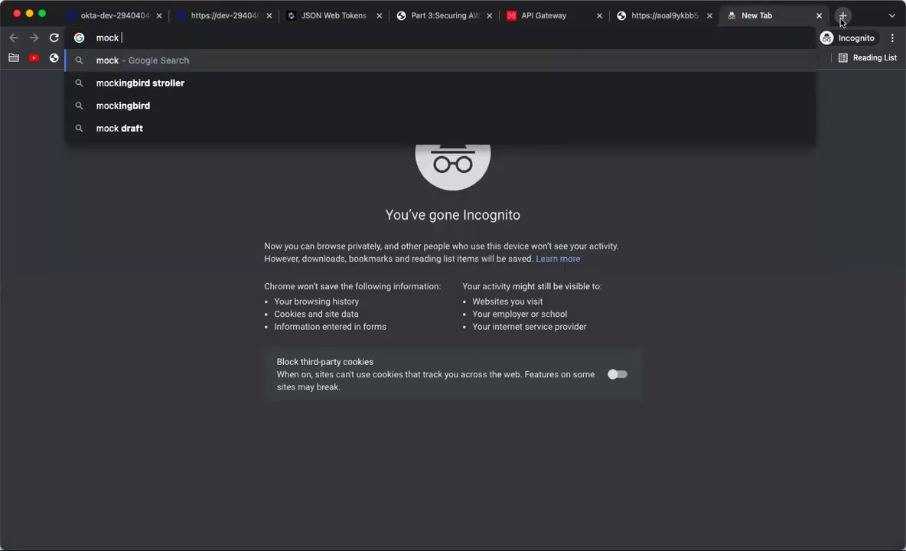
text(api response)
key(Return)
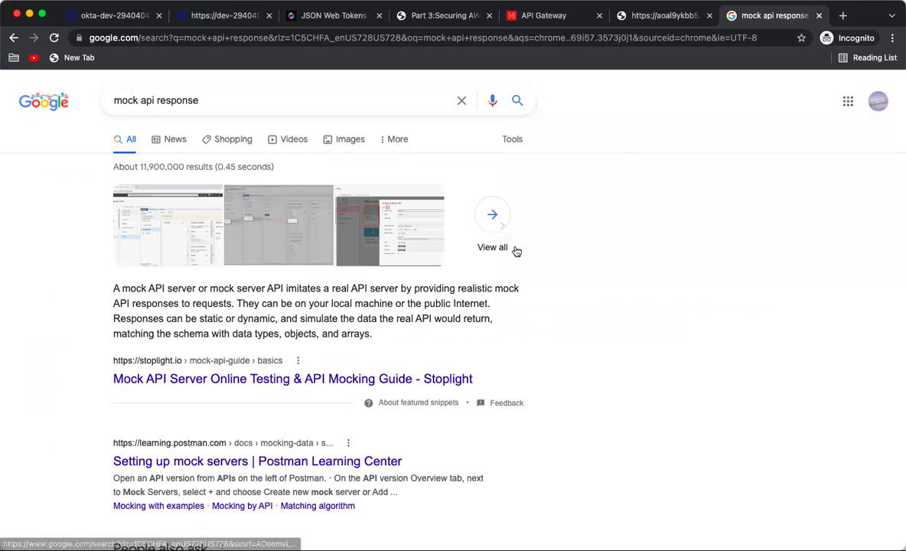
scroll(516, 251, down, 5)
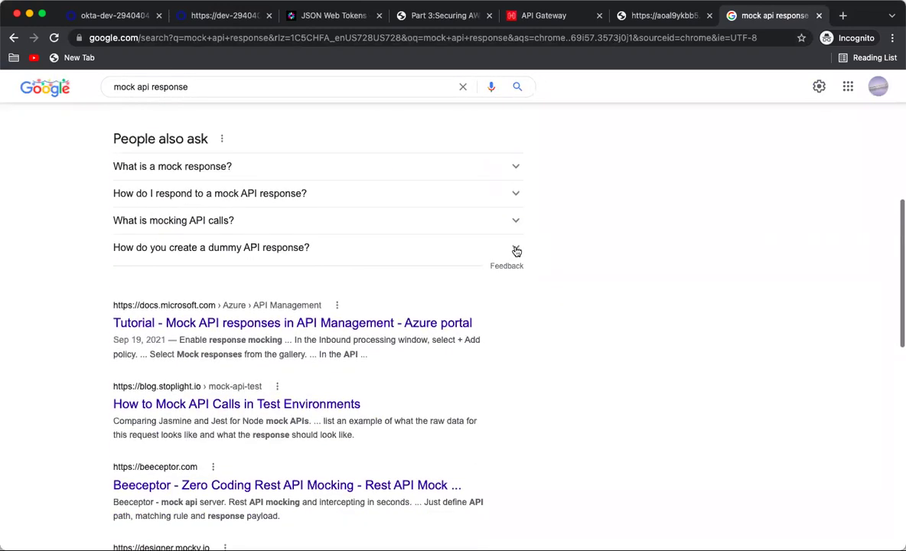
scroll(516, 251, down, 5)
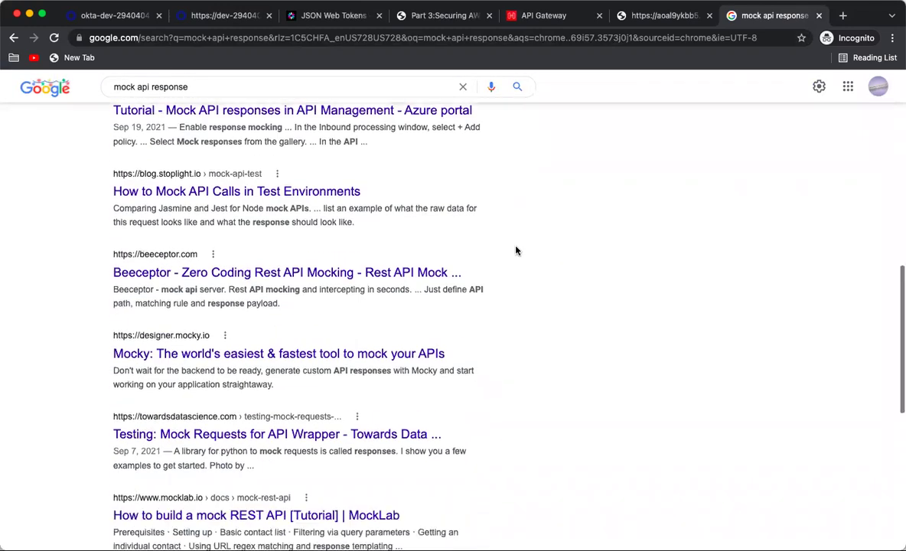
scroll(516, 250, down, 2)
scroll(516, 251, down, 3)
scroll(517, 251, up, 15)
Step: Search the web for sample json data rest api instead
drag(201, 100, 75, 101)
text(json tes)
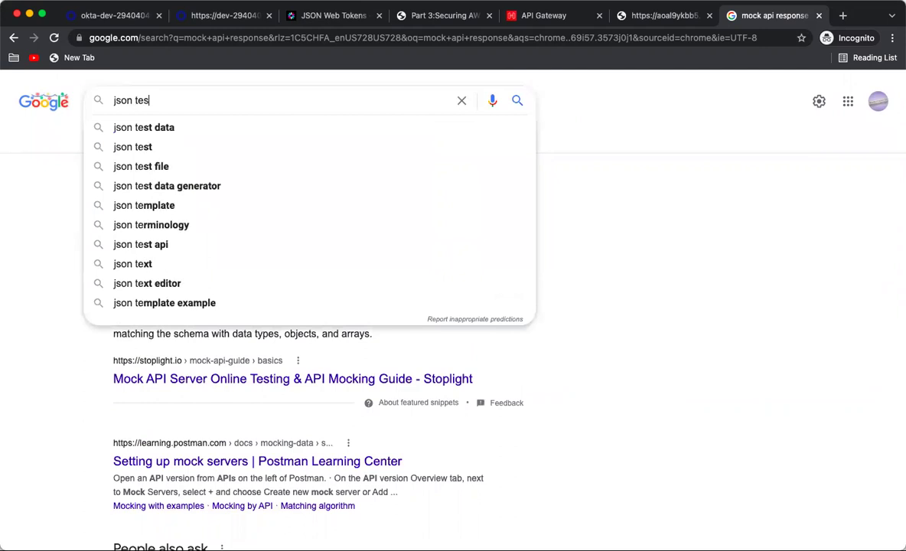
text(t data rest)
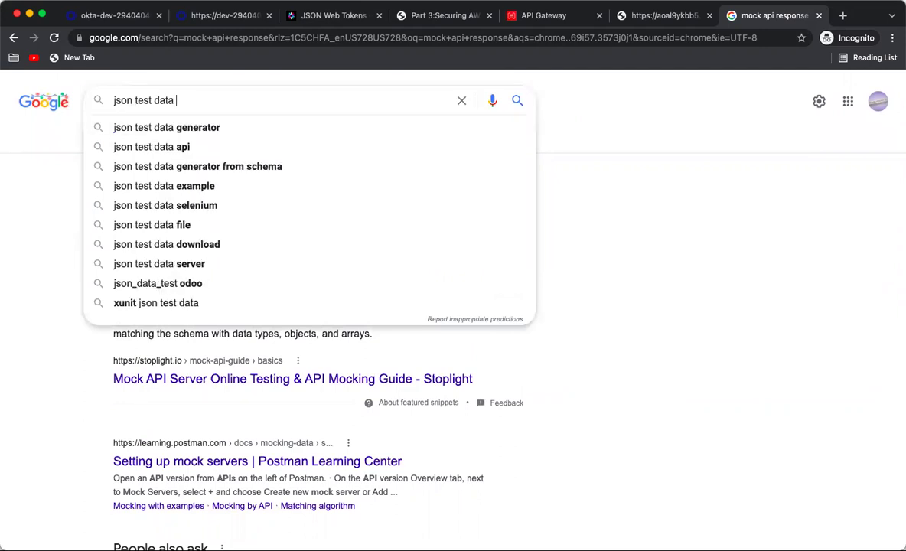
key(Down)
key(Return)
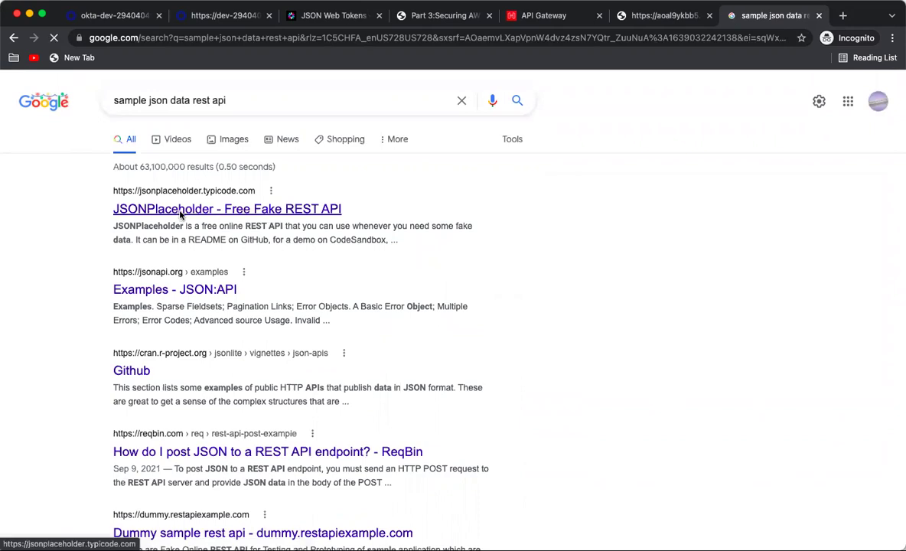
Step: Open the JSONPlaceholder site's /users resource and copy its URL
click(169, 202)
scroll(303, 240, down, 15)
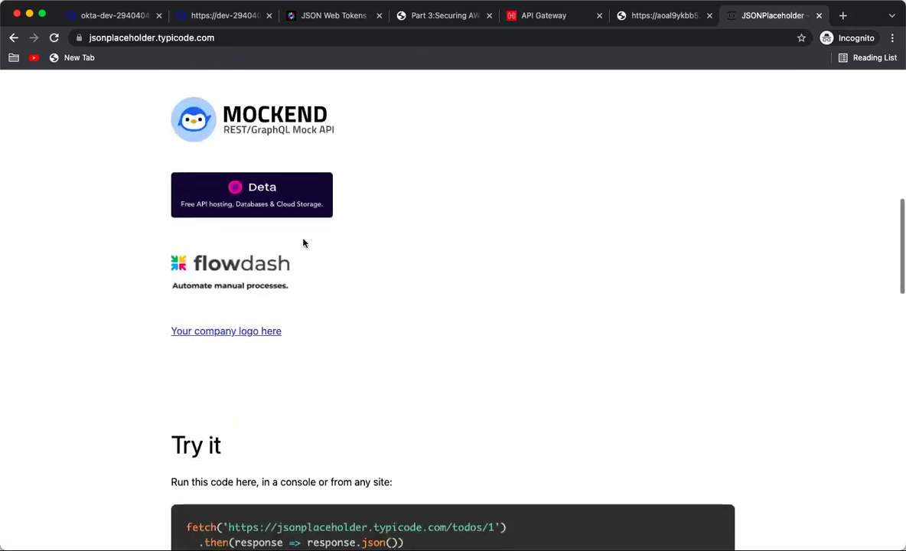
scroll(303, 241, down, 5)
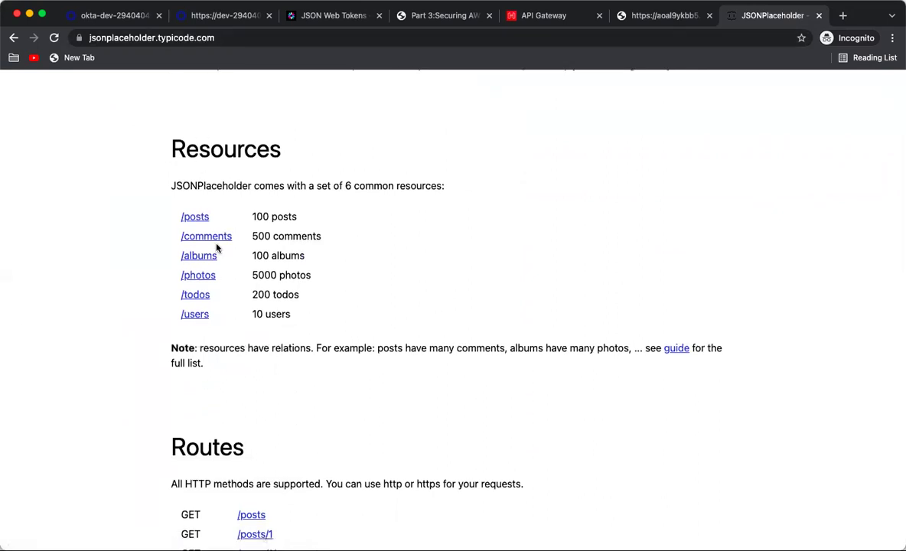
scroll(216, 247, up, 3)
scroll(216, 247, down, 2)
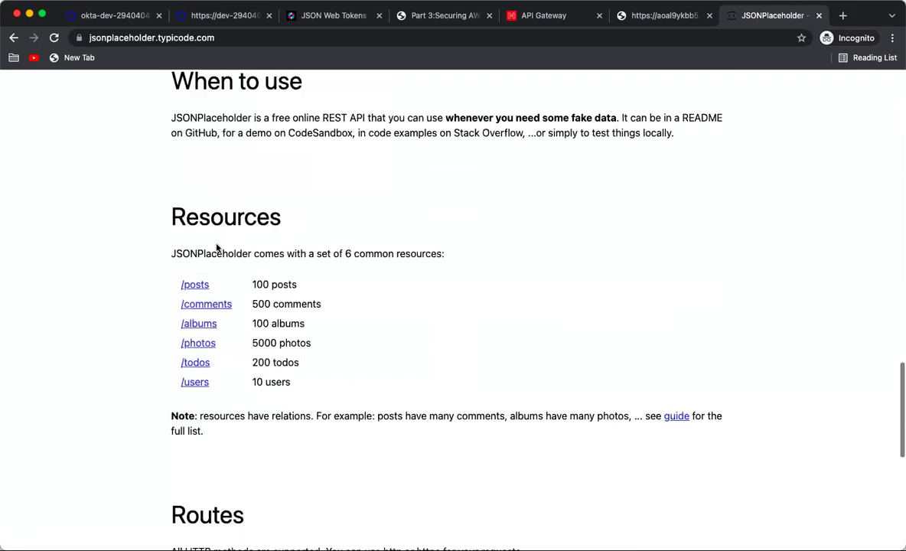
click(200, 383)
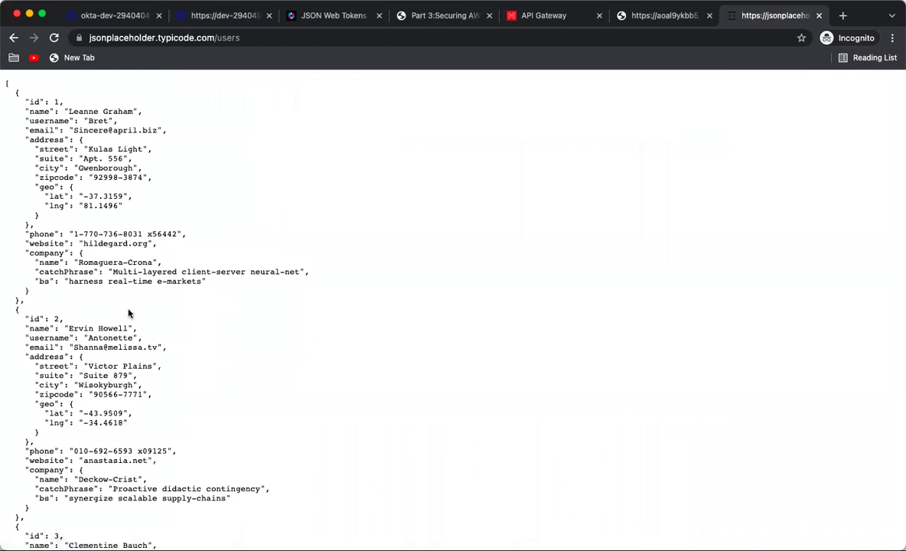
click(221, 40)
key(super+c)
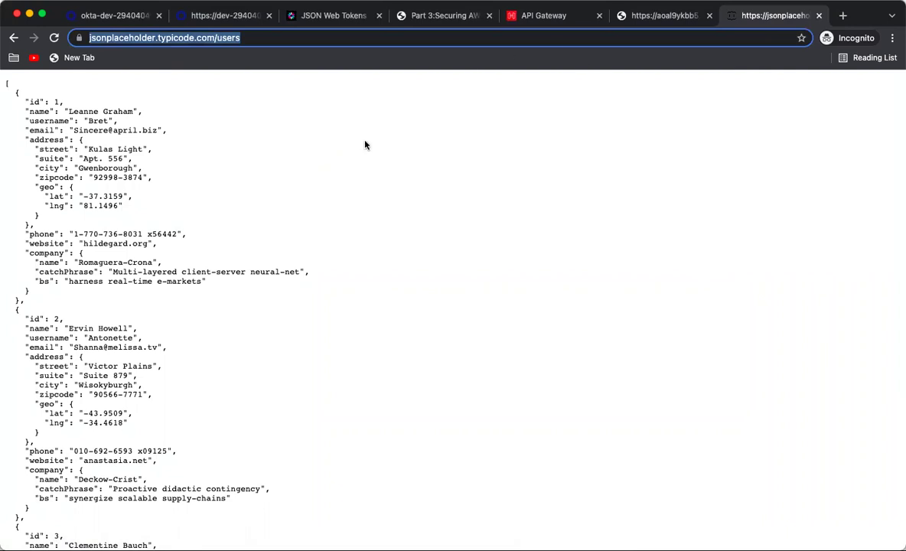
Step: In API Gateway, start a new integration attached to the GET /users route, with HTTP URI as its integration type
click(541, 24)
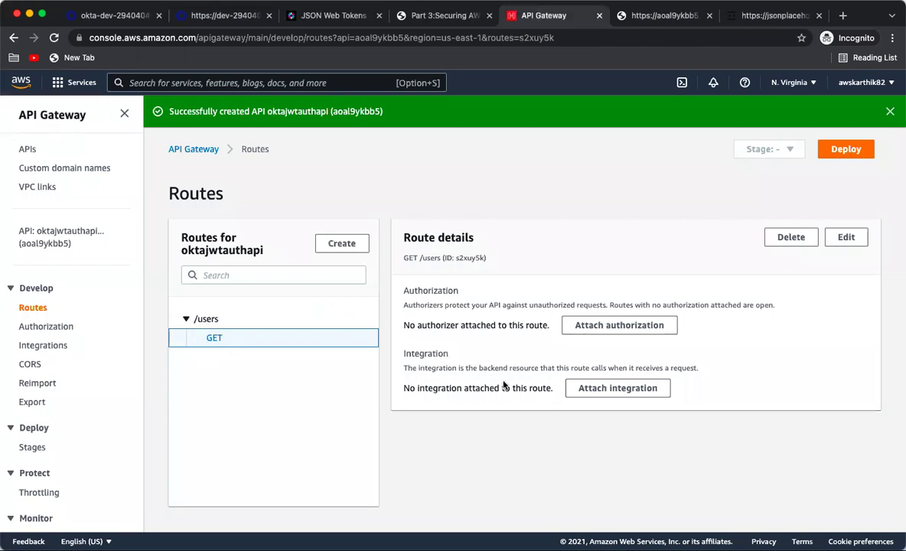
click(595, 391)
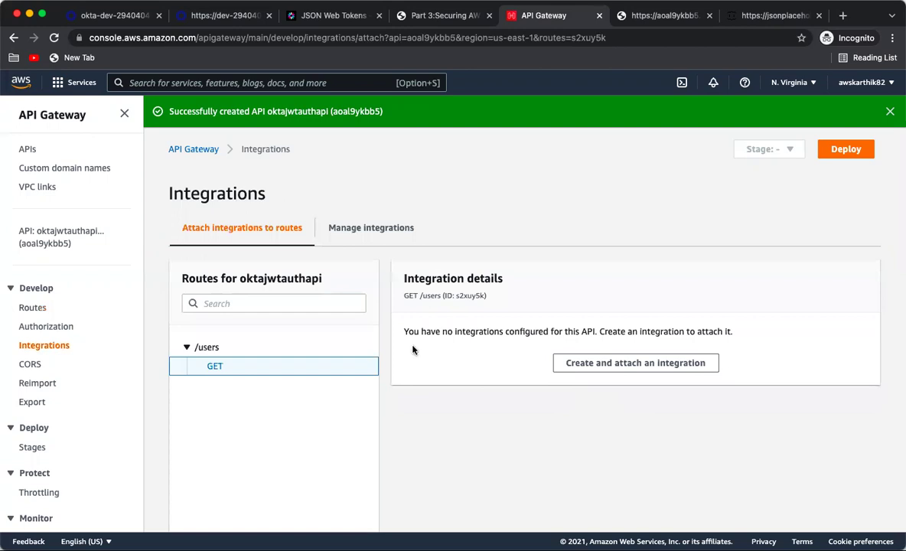
click(583, 365)
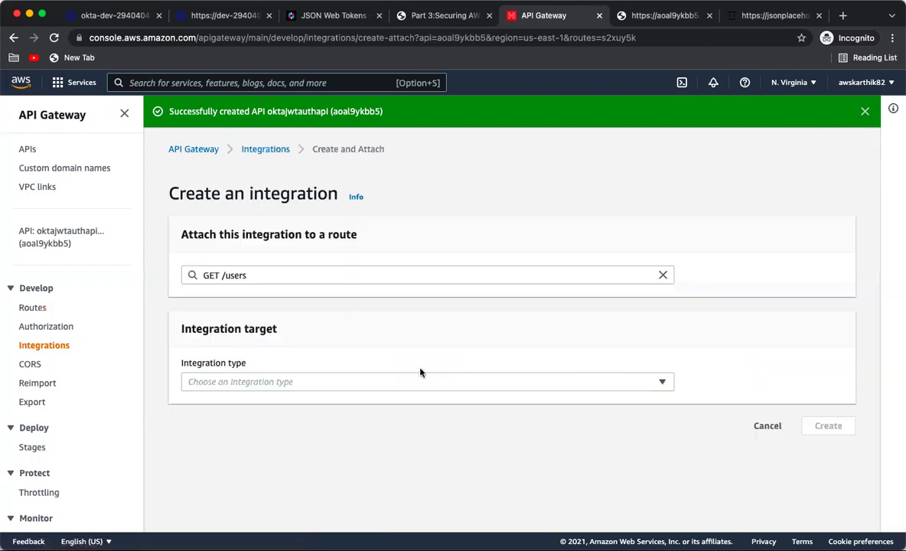
click(258, 381)
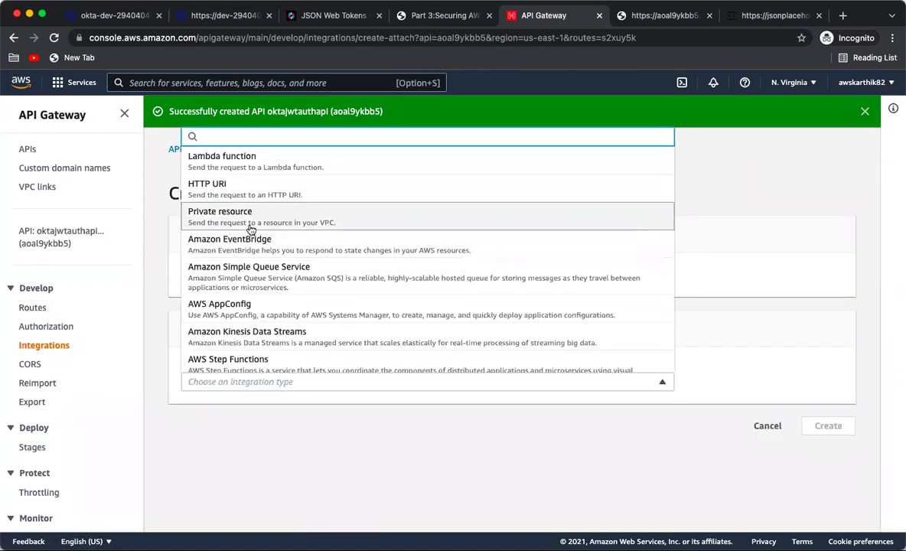
click(222, 183)
scroll(271, 371, down, 5)
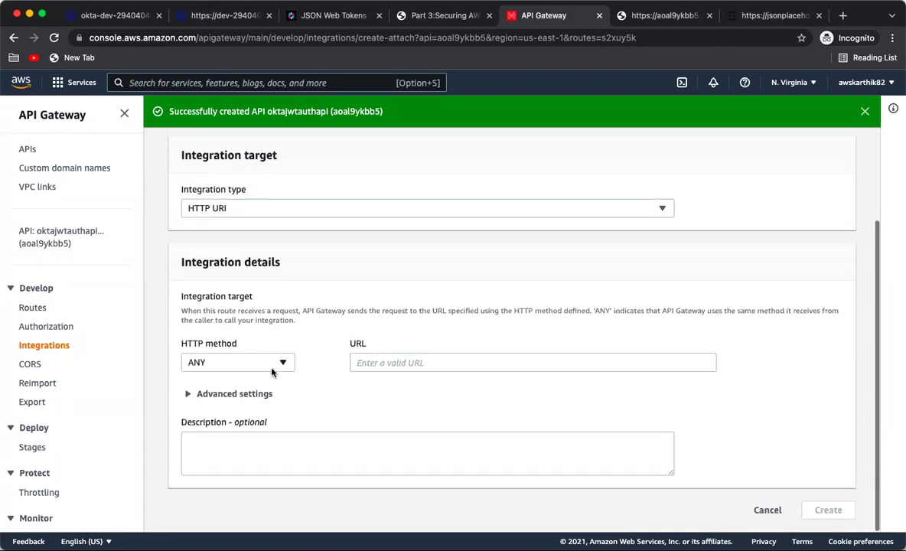
click(273, 370)
click(224, 218)
click(388, 359)
key(super+v)
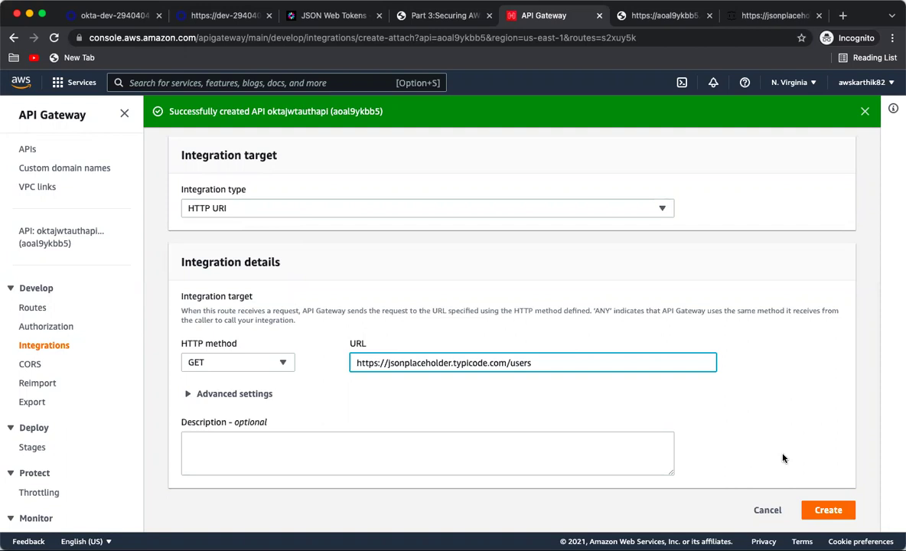
click(824, 509)
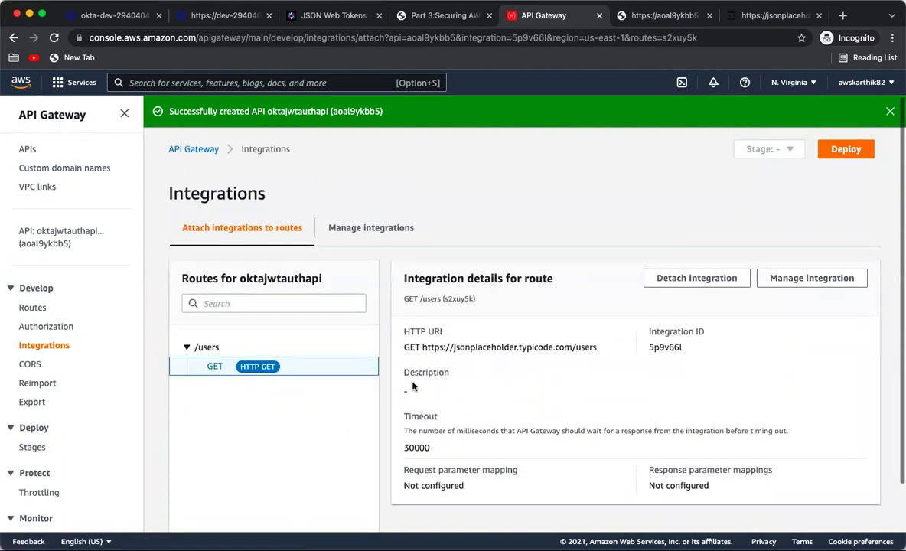
Step: Reload the API's /users invoke URL, compare its response with the JSONPlaceholder users data, and close the JSONPlaceholder tab
click(633, 21)
click(55, 42)
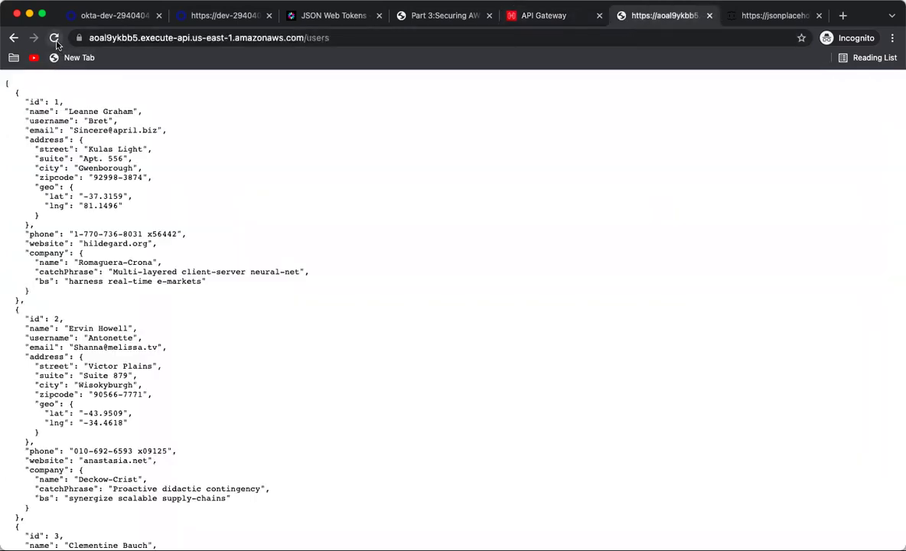
scroll(238, 250, down, 20)
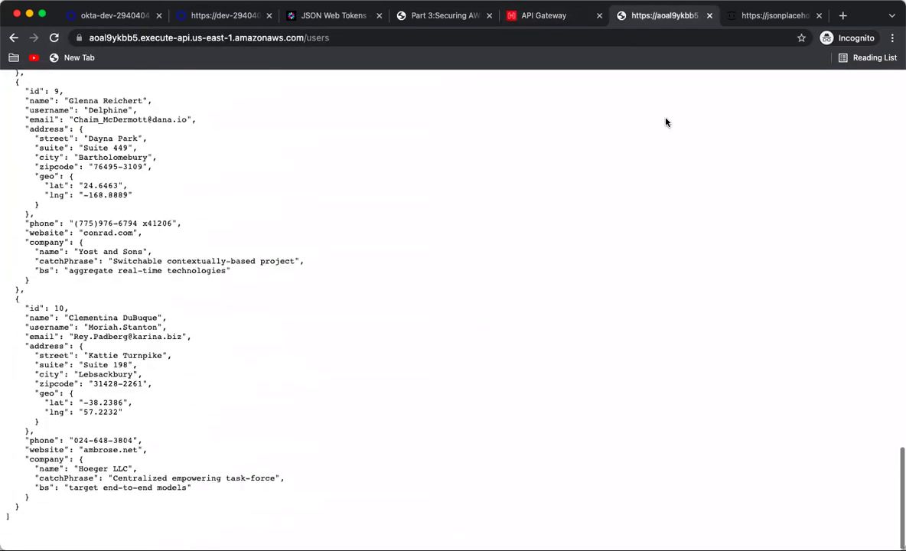
click(771, 16)
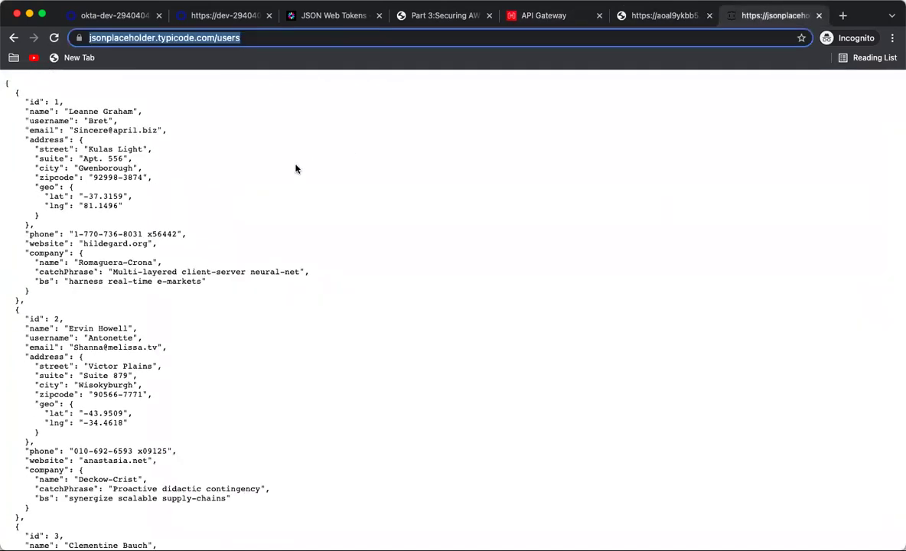
scroll(296, 168, down, 5)
click(817, 15)
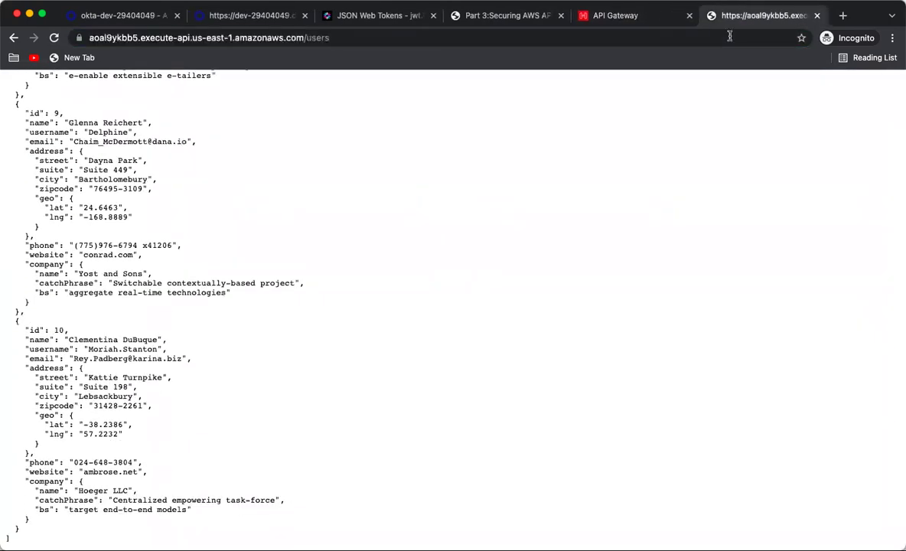
Step: Compare the GET /users route's integration details in API Gateway with the JSON returned by the invoke URL
click(616, 16)
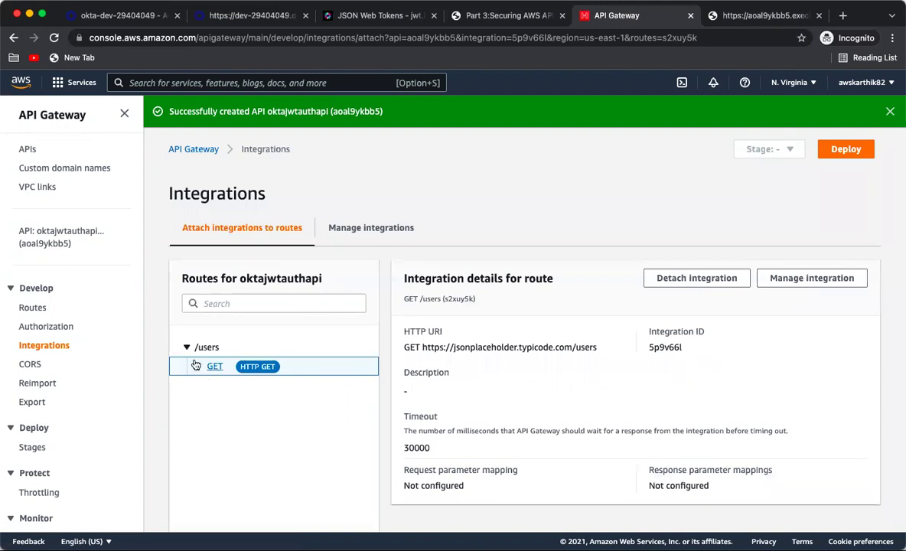
click(732, 17)
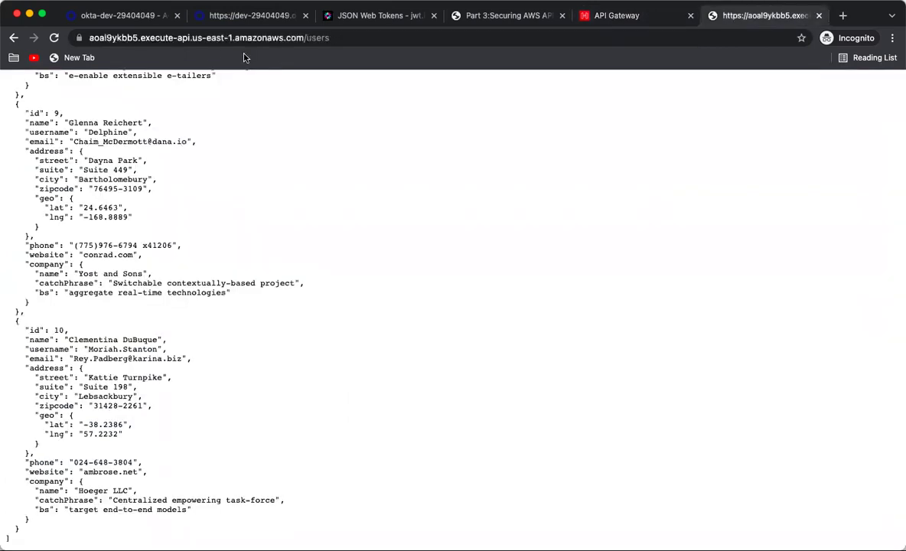
click(612, 21)
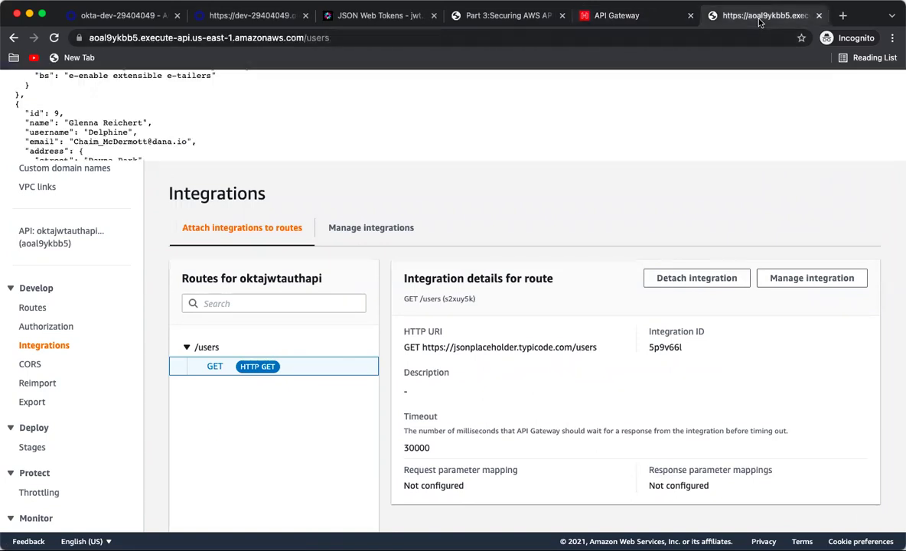
click(708, 19)
scroll(204, 240, up, 20)
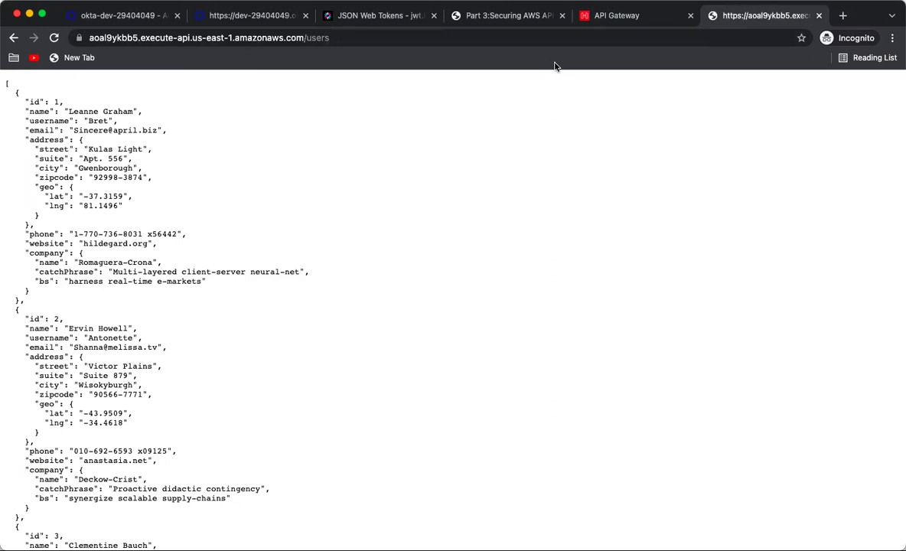
Step: Copy the API's /users invoke URL, send it as a GET request in Postman, and return to the API Gateway integrations page
key(super+l)
key(super+c)
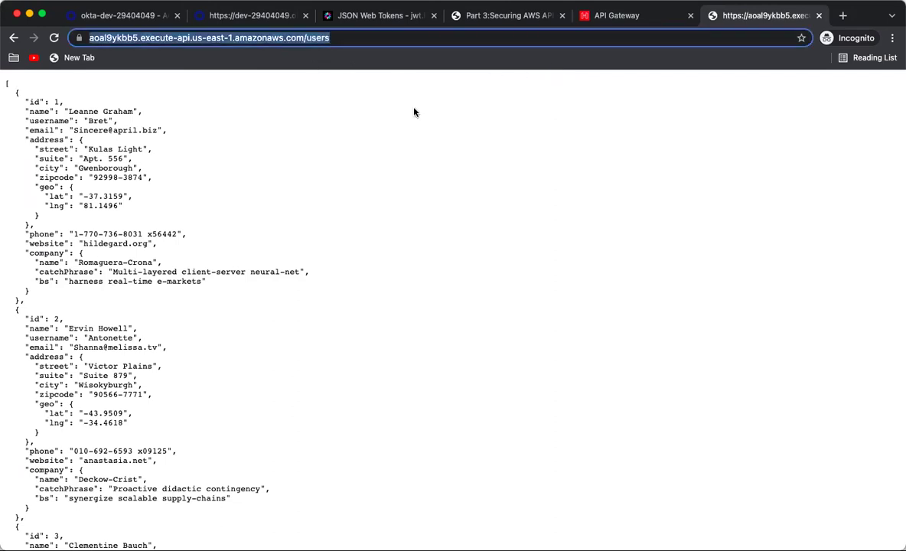
key(super+Tab)
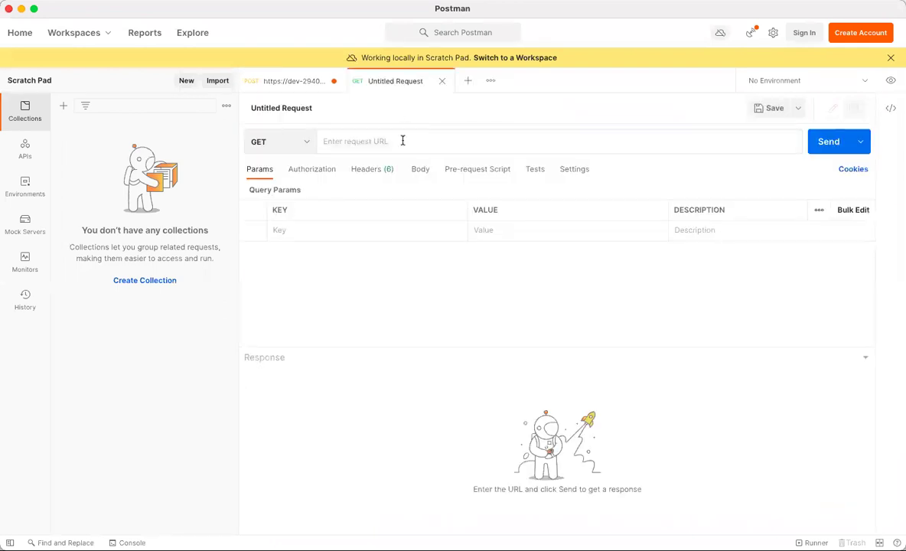
key(super+v)
click(834, 143)
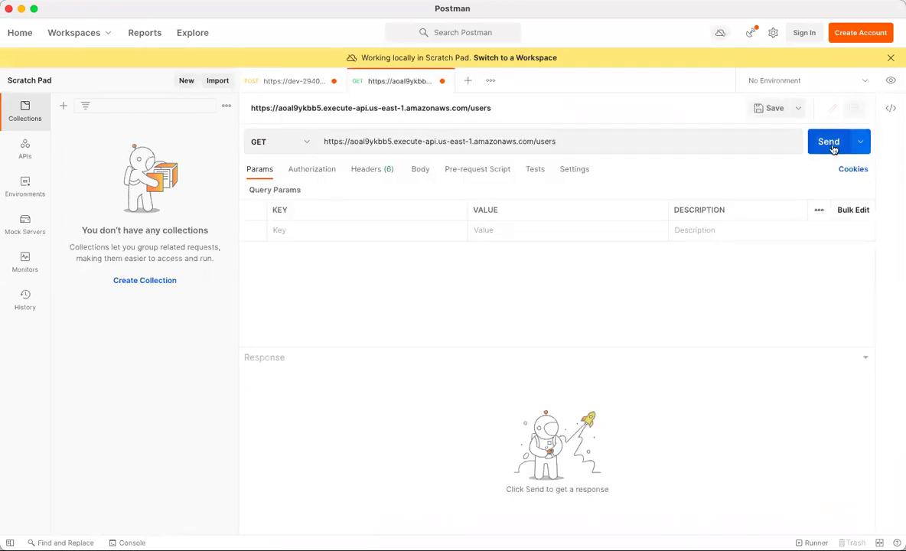
scroll(427, 433, down, 20)
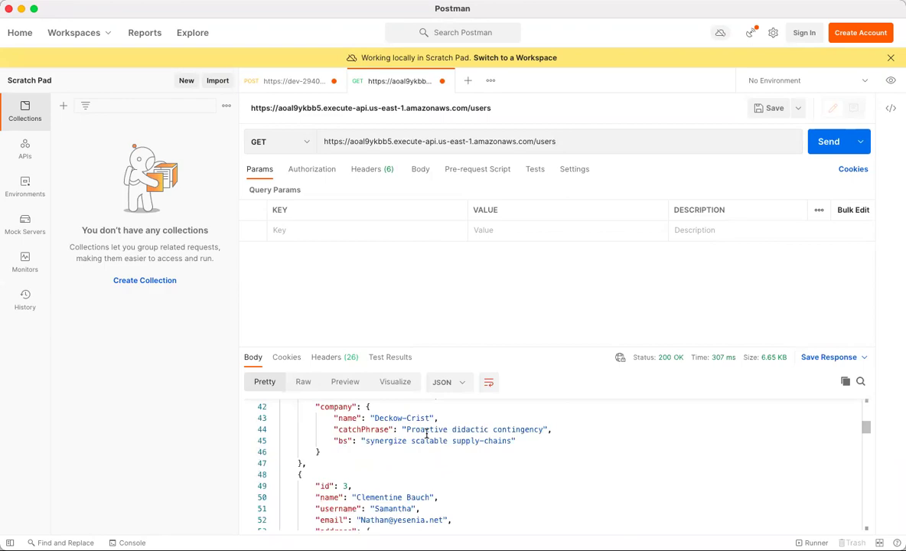
scroll(427, 433, down, 5)
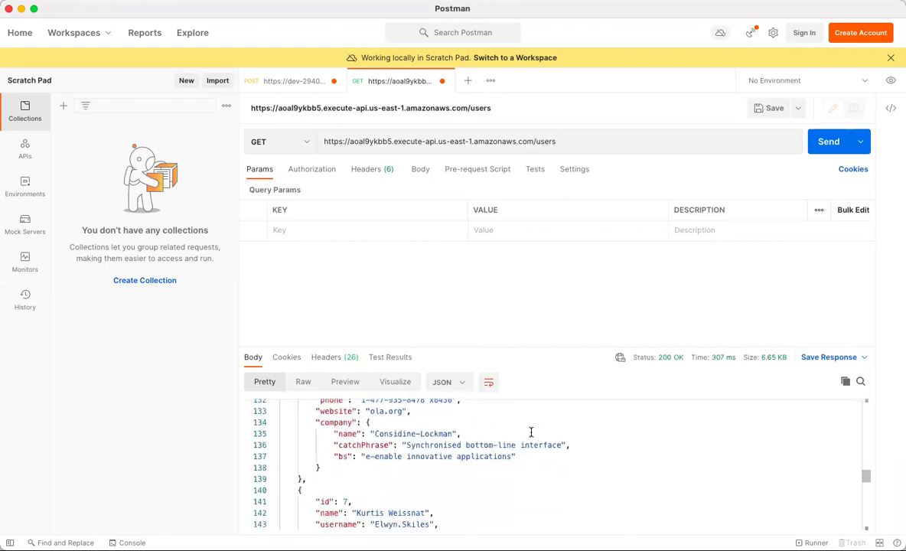
key(super+Tab)
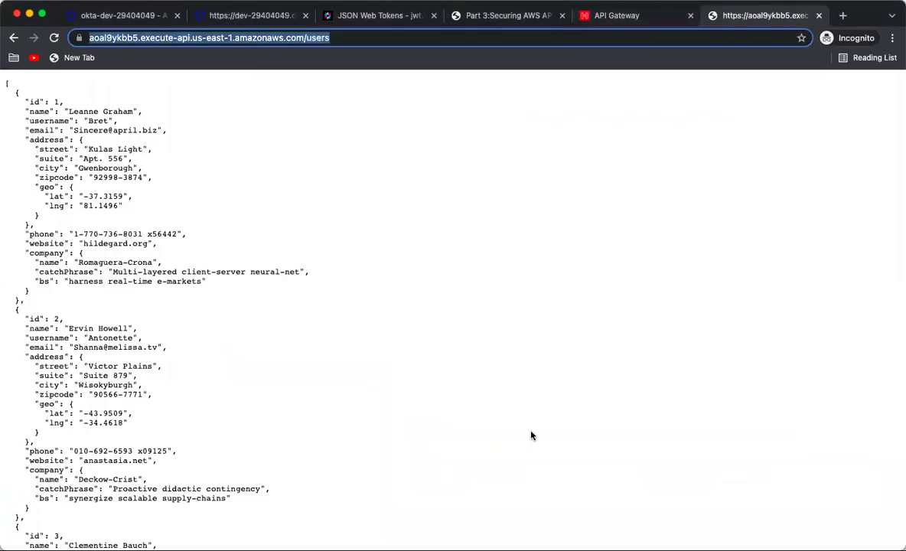
click(624, 17)
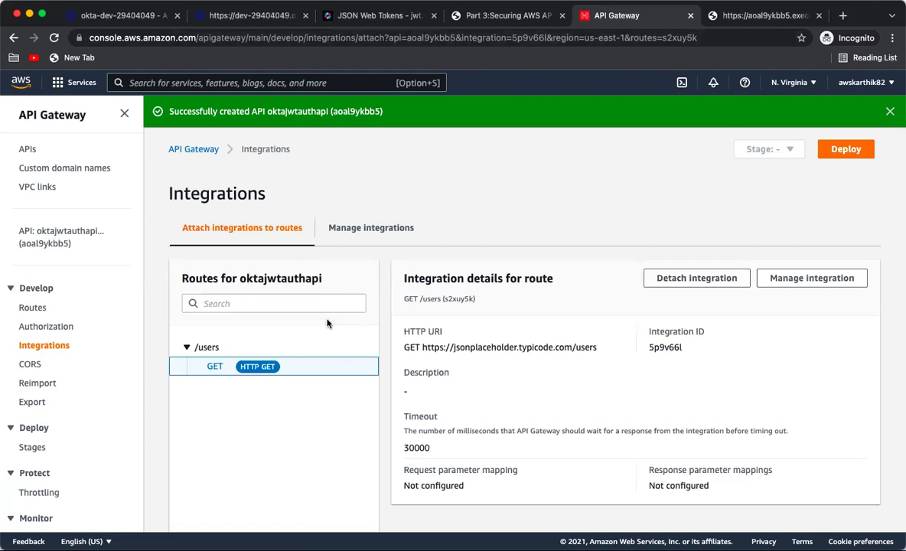
Step: Start a new JWT authorizer for the GET /users route under the API's authorization settings and name it OktaJWTAuth
click(50, 331)
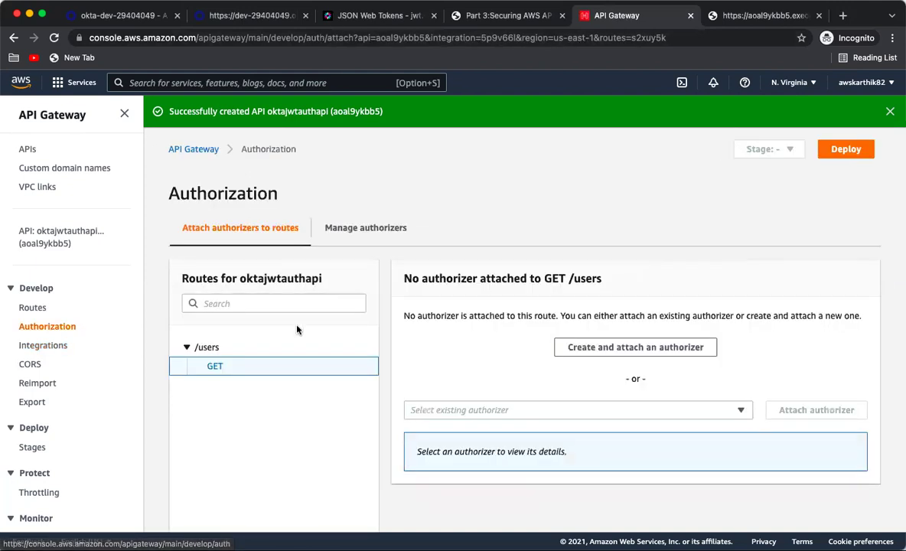
scroll(497, 342, down, 1)
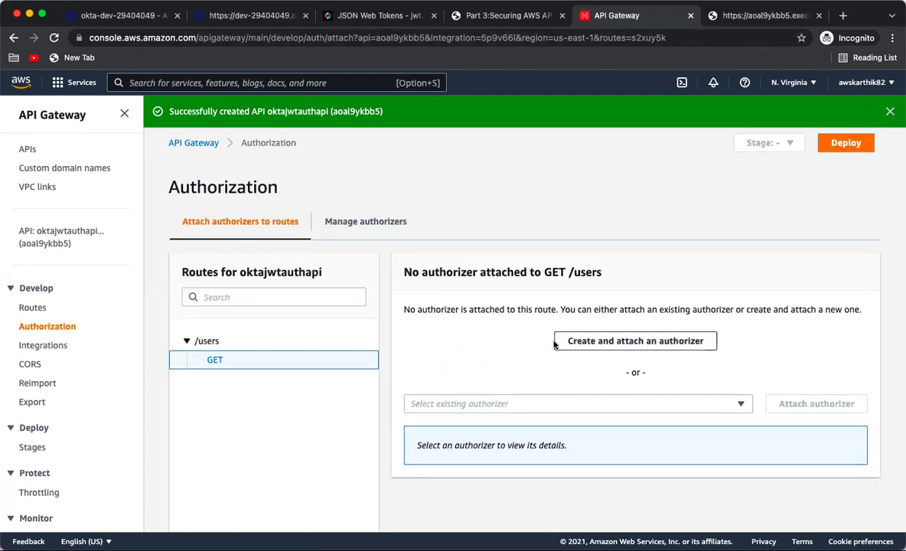
click(599, 345)
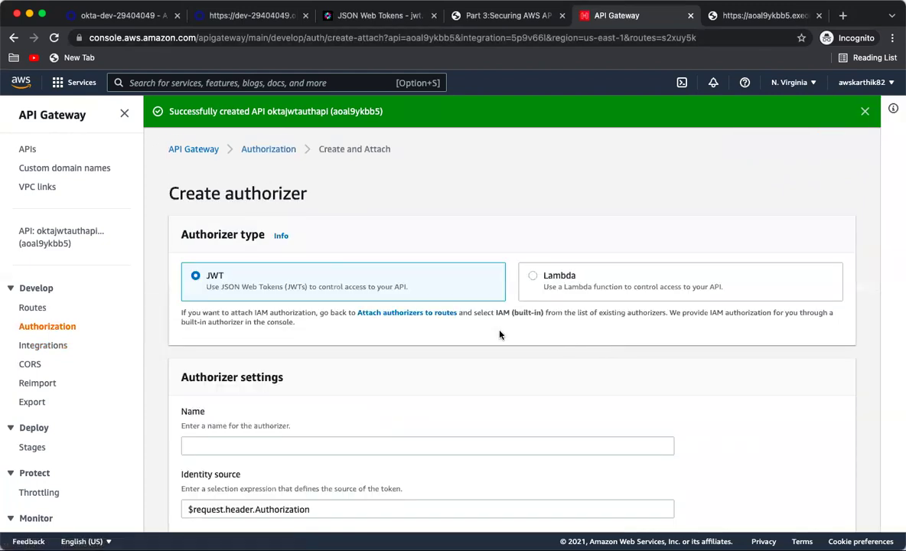
scroll(499, 331, down, 3)
scroll(294, 198, up, 3)
scroll(234, 267, down, 3)
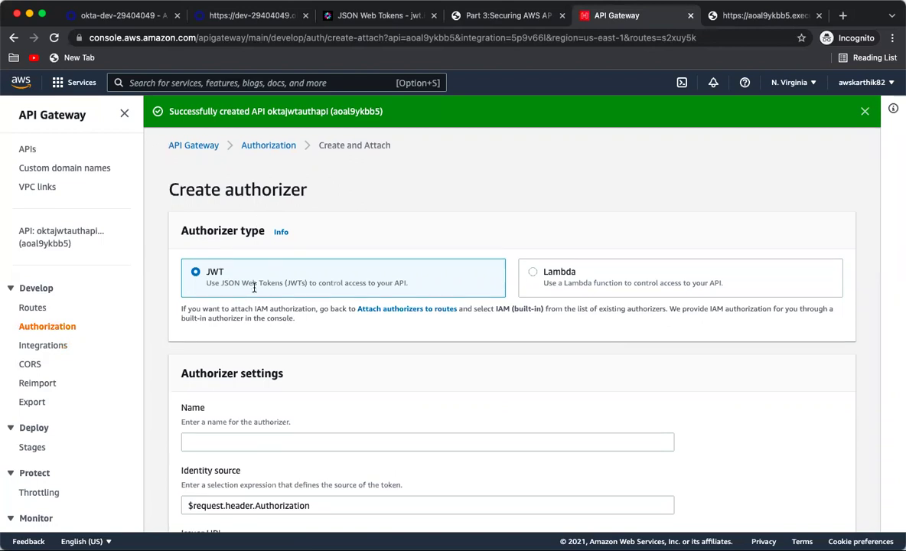
click(231, 302)
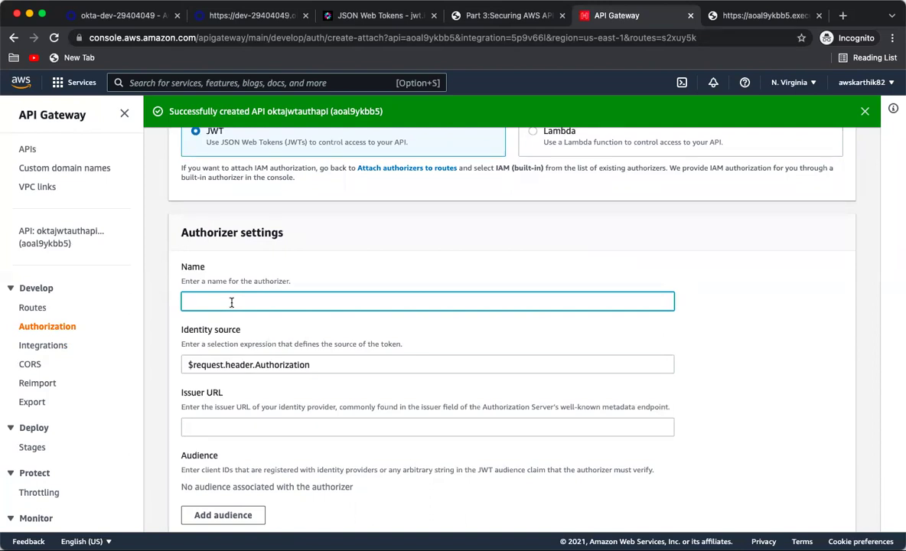
text(OktaJWTAuth)
scroll(235, 381, down, 2)
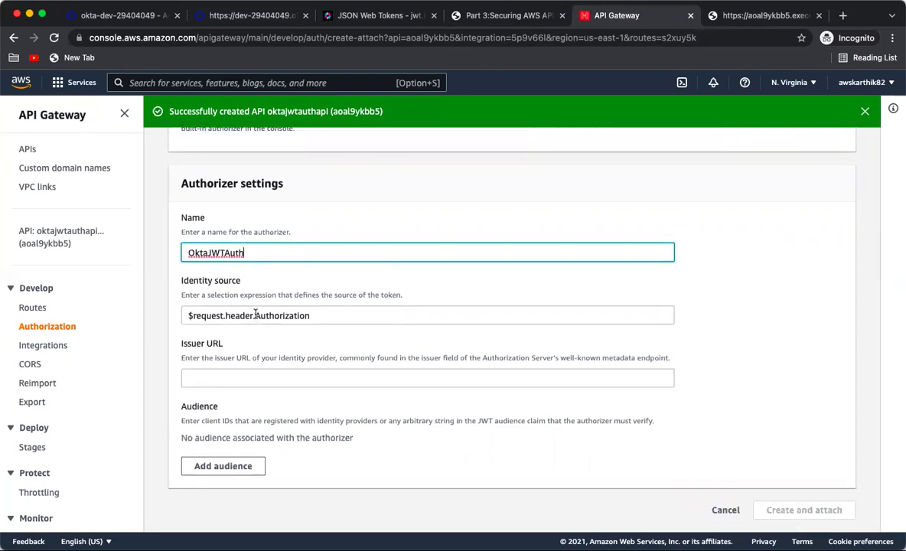
click(234, 381)
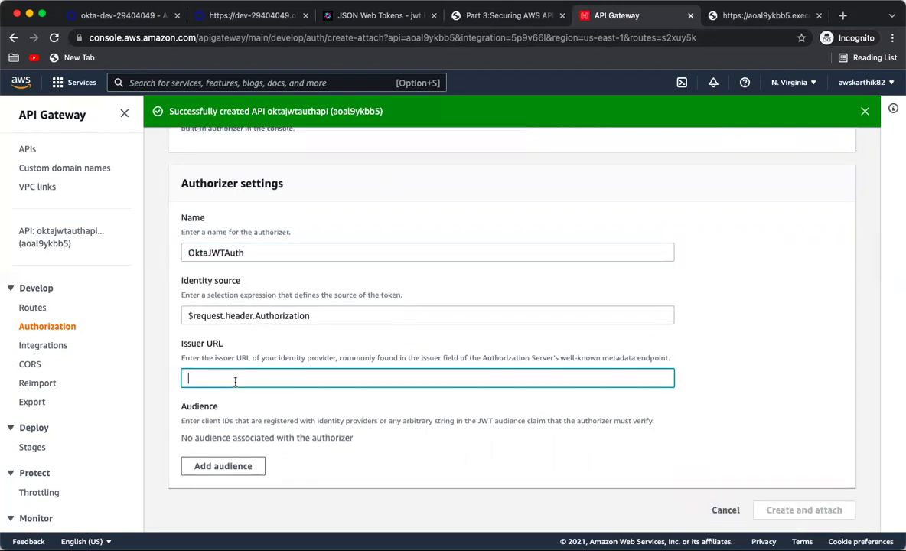
click(251, 19)
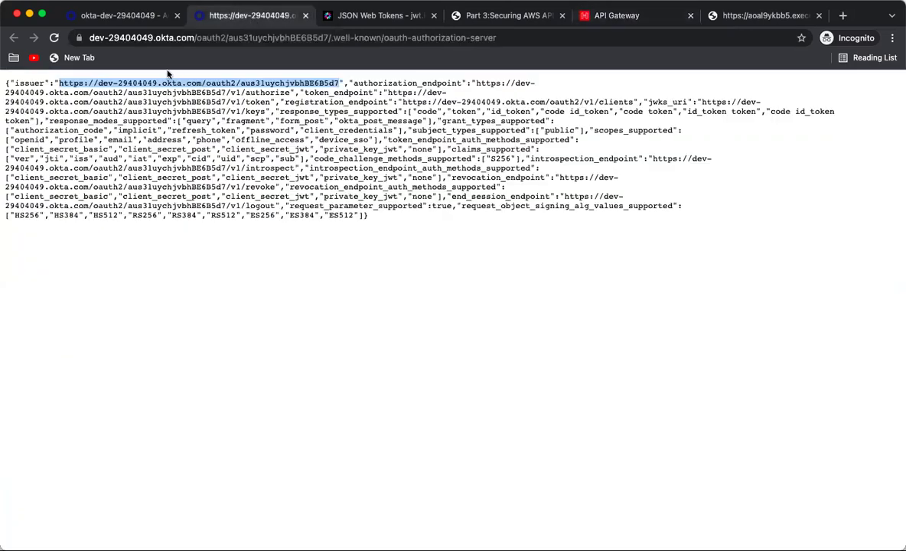
click(91, 86)
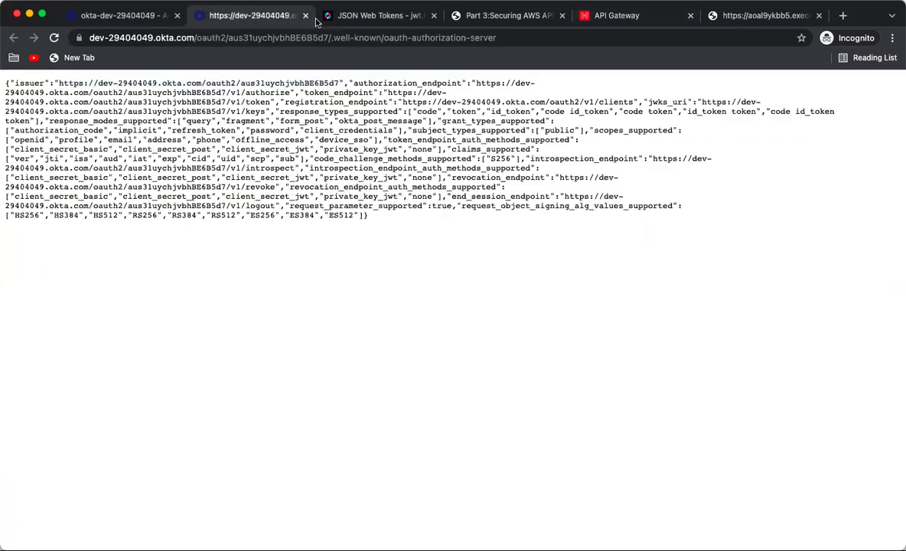
key(super+f)
click(379, 15)
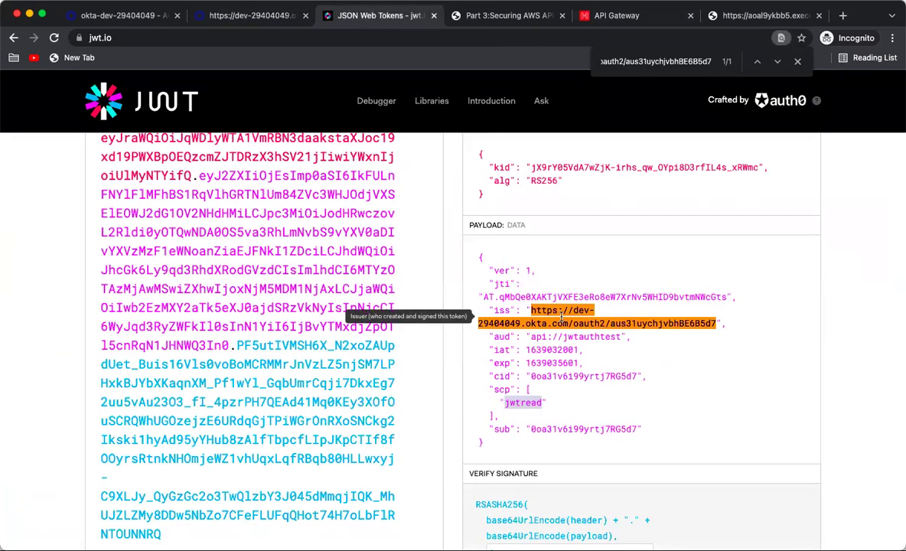
drag(530, 311, 715, 324)
key(ctrl+c)
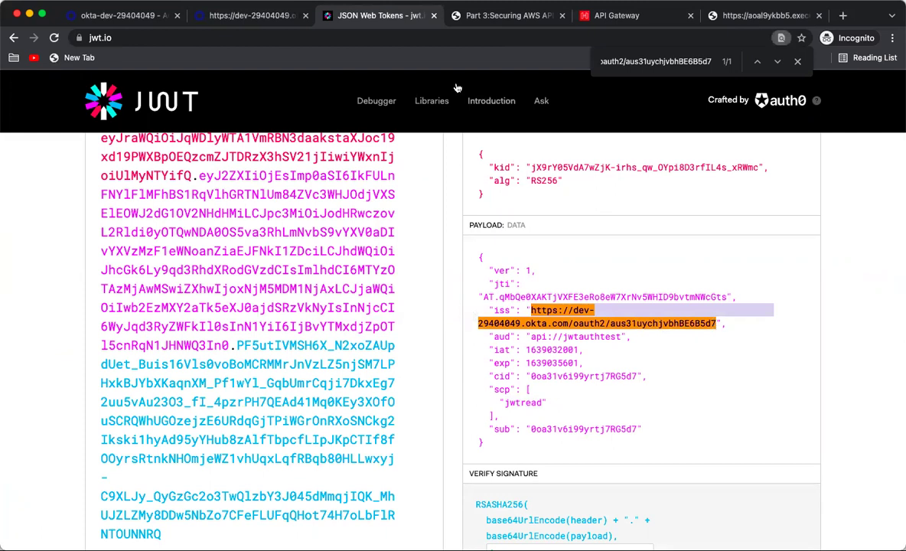
key(Escape)
click(473, 18)
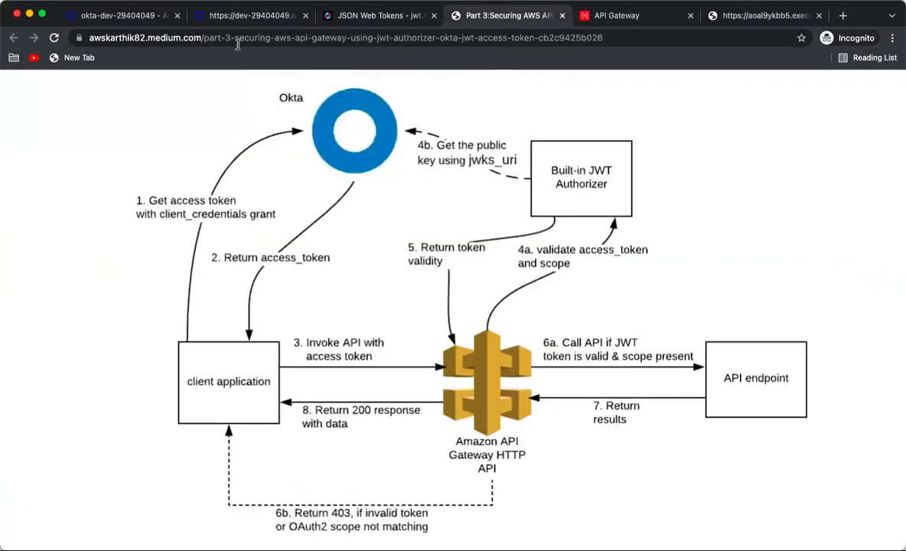
click(583, 18)
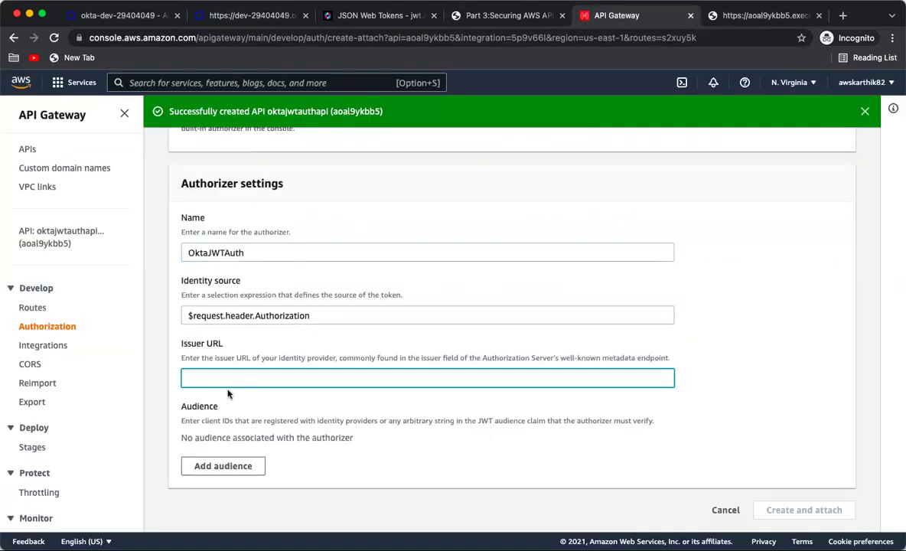
key(ctrl+v)
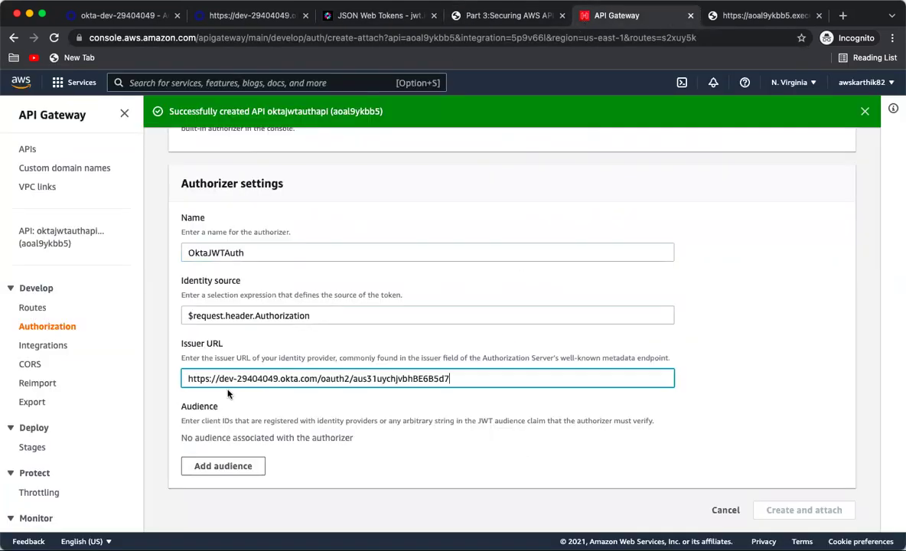
Step: Copy the audience from the AWSAPIGatewayTest authorization server settings in Okta and add api://jwtauthtest as the authorizer's audience
click(238, 466)
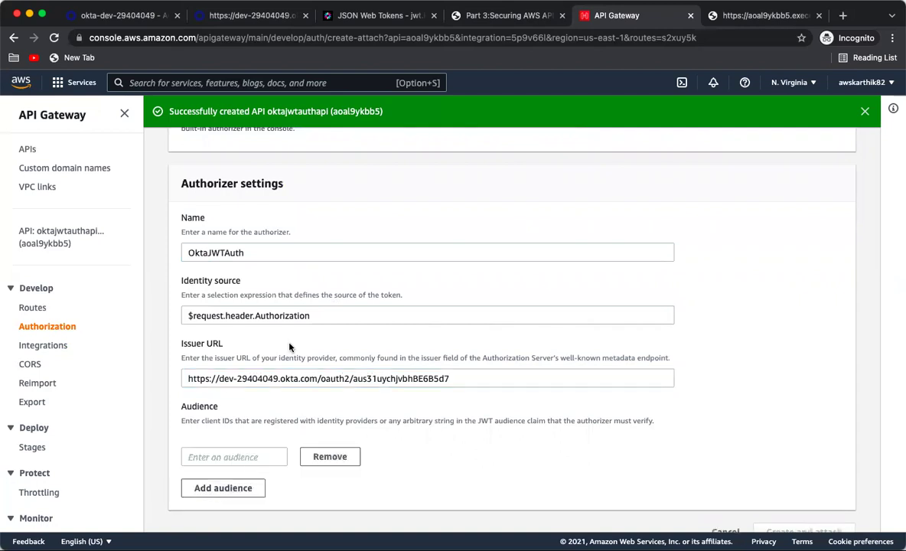
click(317, 16)
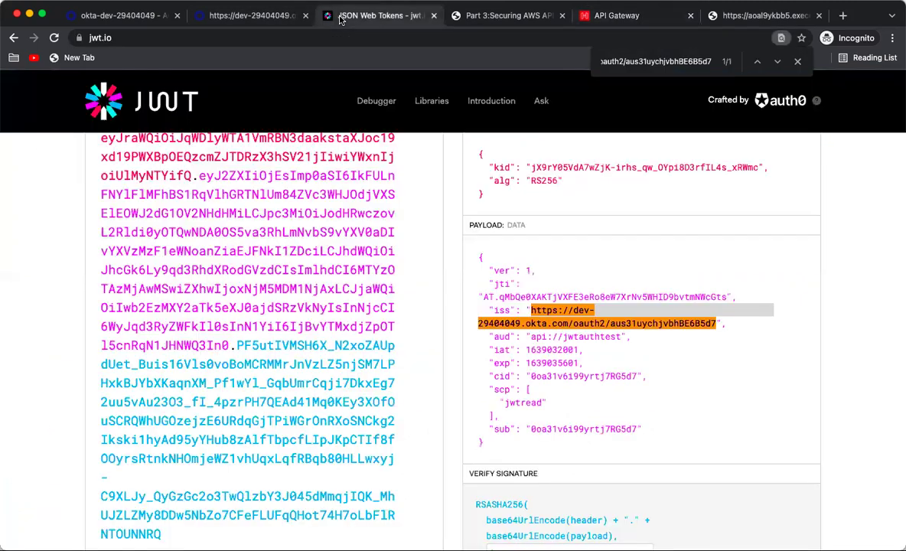
click(100, 17)
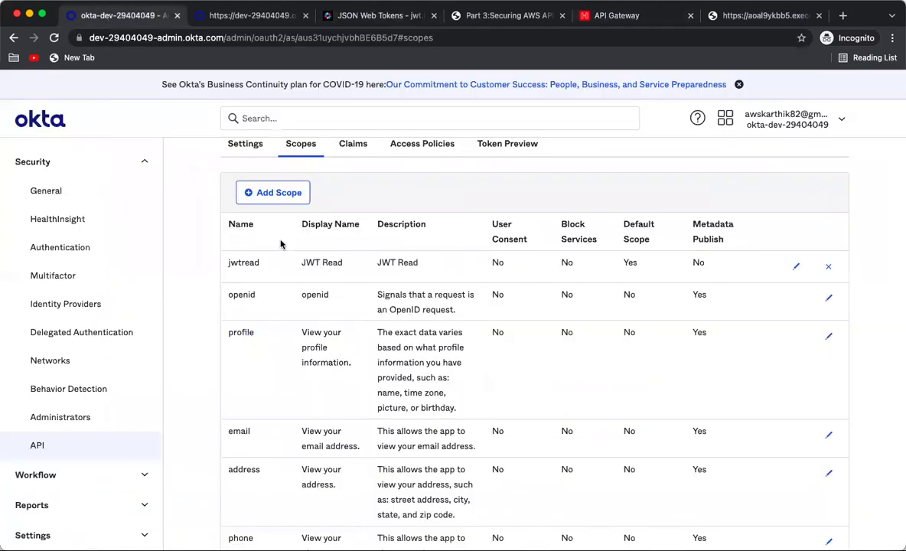
scroll(253, 193, up, 1)
click(243, 151)
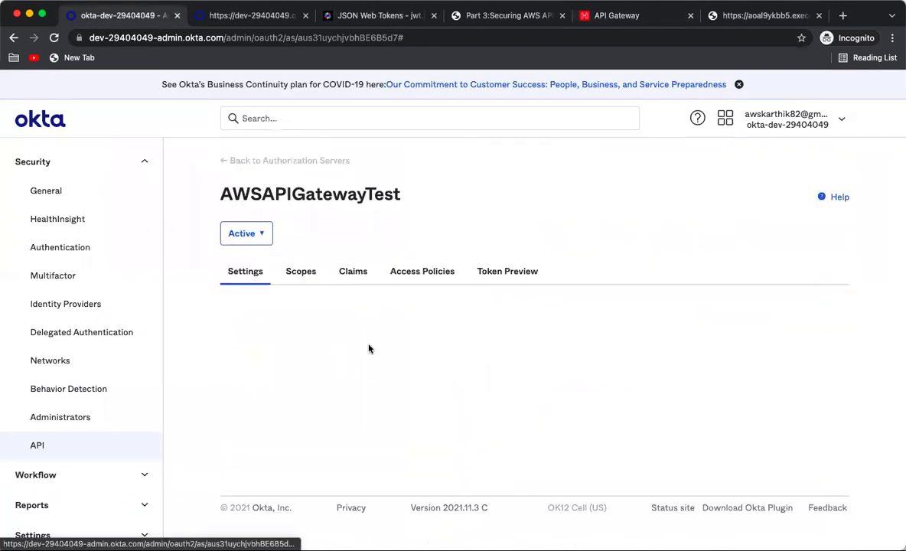
drag(412, 393, 560, 341)
key(super+c)
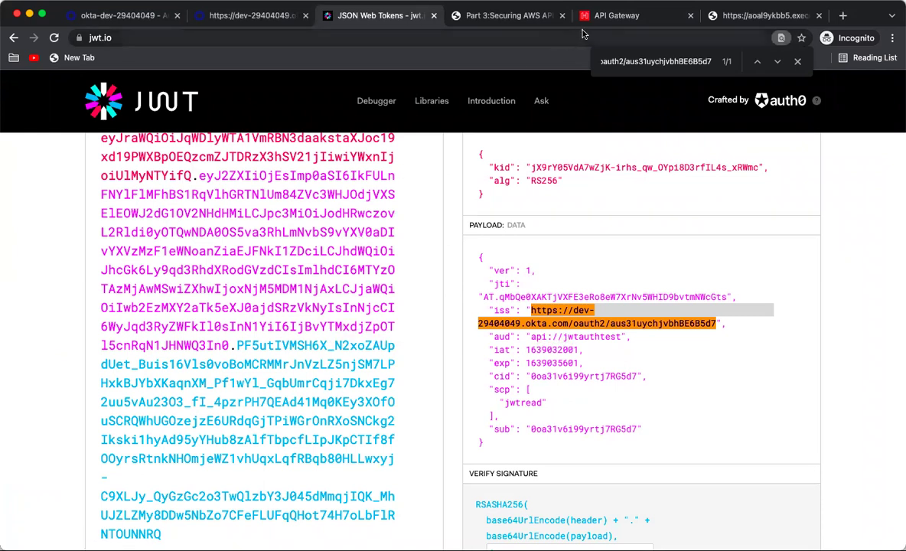
click(611, 21)
click(256, 457)
key(super+v)
Step: Create the OktaJWTAuth authorizer and attach it to the GET /users route
scroll(808, 496, down, 1)
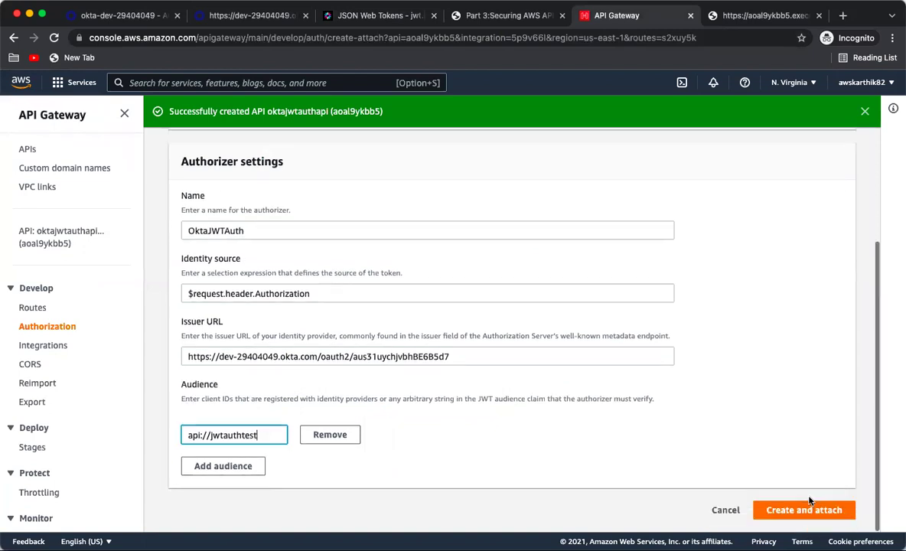
click(803, 510)
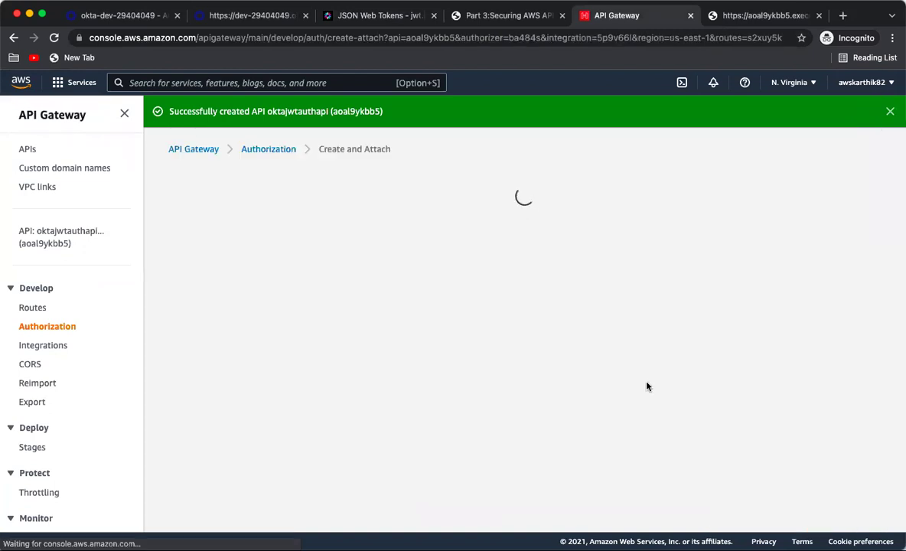
scroll(646, 386, down, 3)
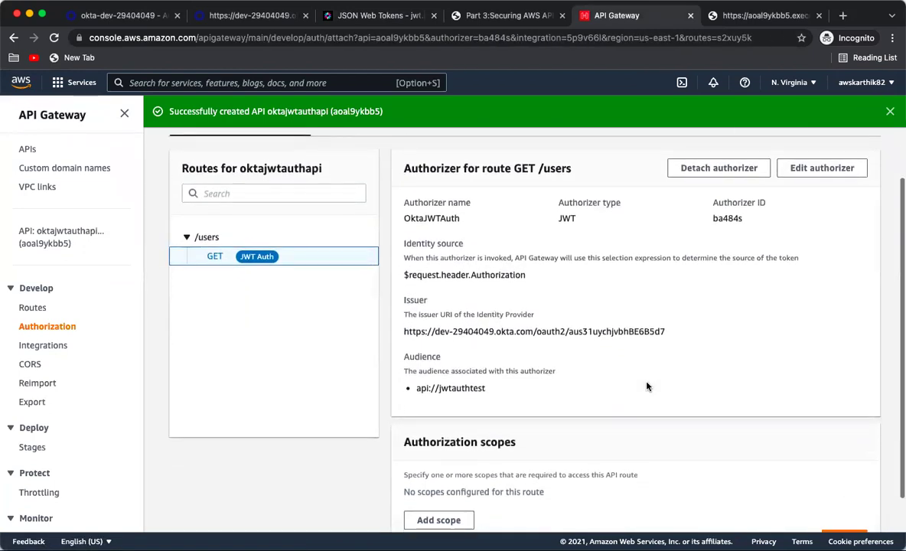
Step: Switch to Postman, resend the GET /users request without an access token, and return to API Gateway
key(super+Tab)
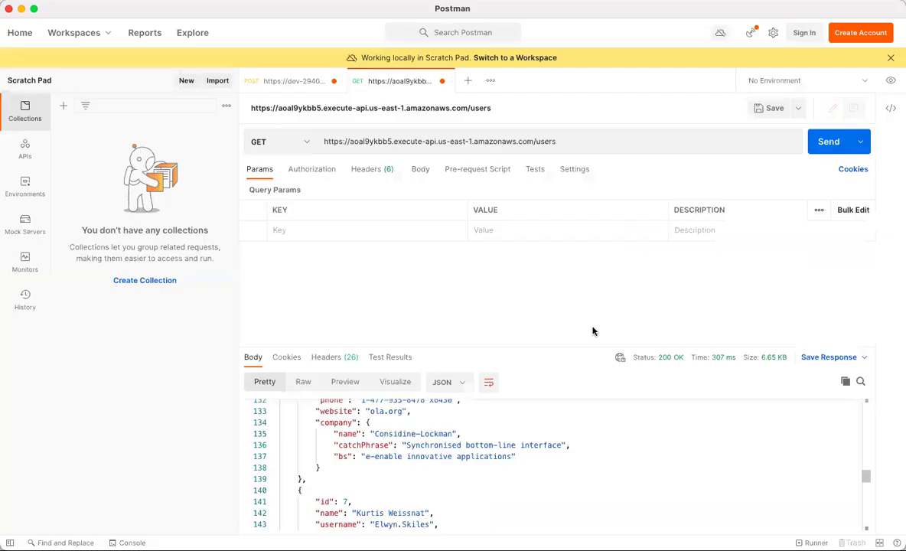
click(828, 146)
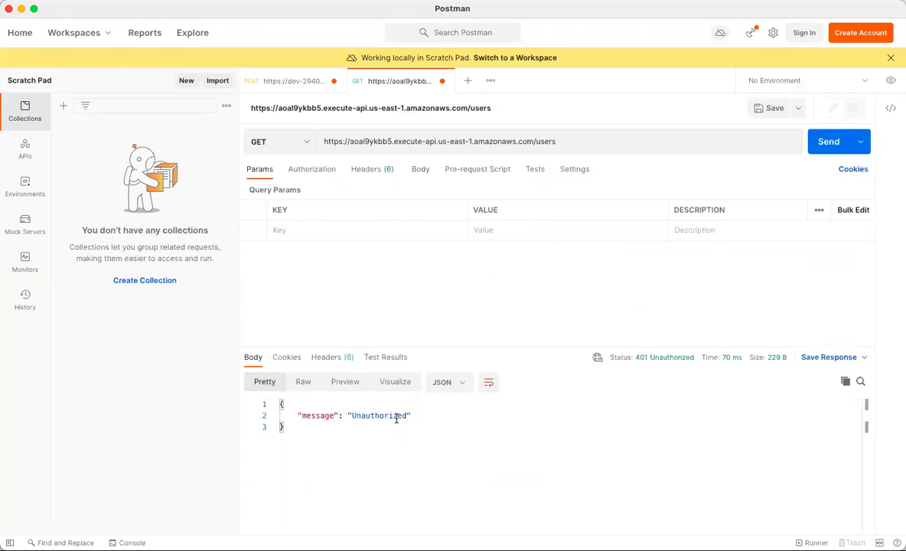
key(super+Tab)
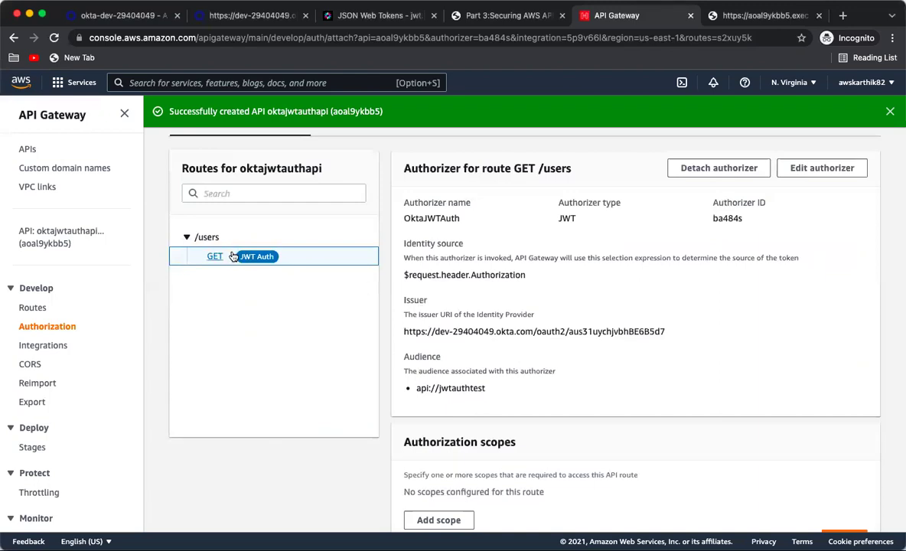
Step: Review the authorizer details for the GET /users route, checking its issuer, audience and authorization scopes
scroll(459, 336, down, 2)
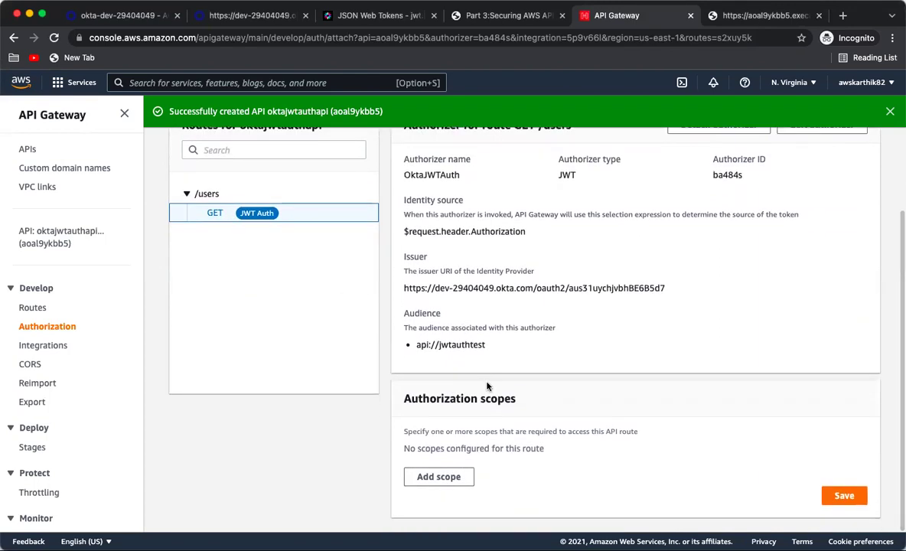
scroll(431, 382, up, 1)
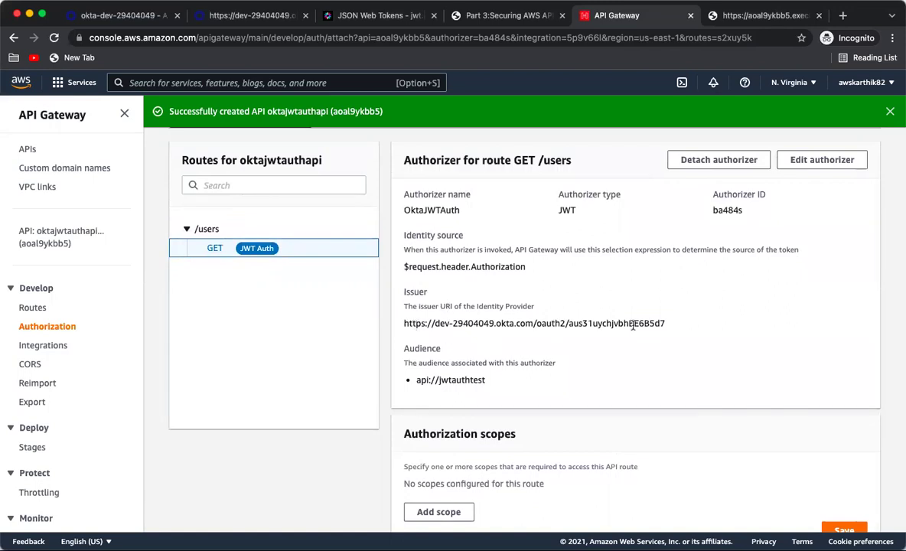
drag(581, 323, 599, 324)
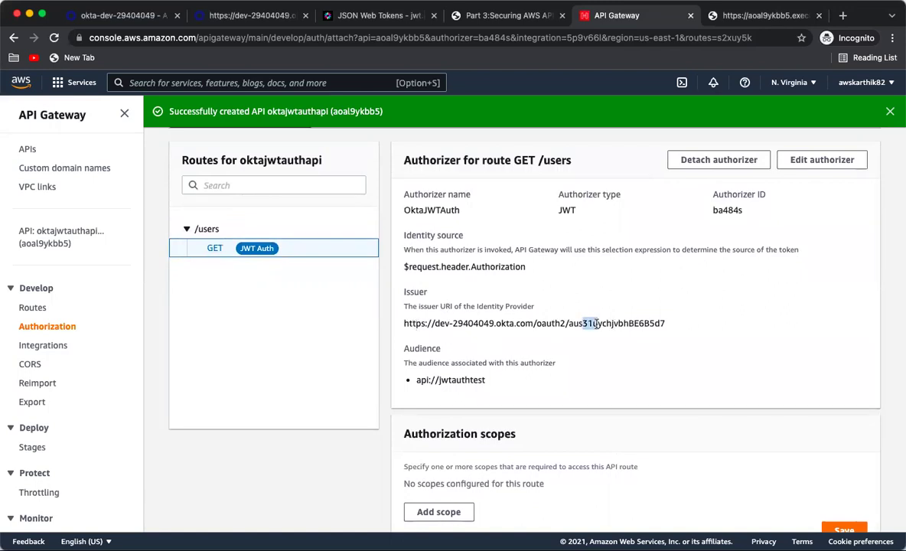
click(418, 383)
drag(483, 380, 421, 379)
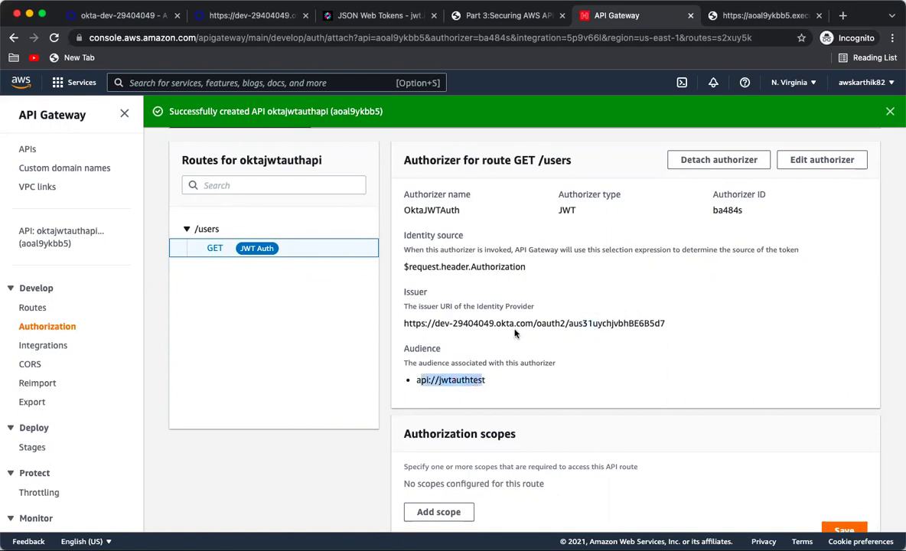
Step: Request a new Okta access token with the client_credentials POST request in Postman, copy the token, and go back to the GET /users request
key(super+Tab)
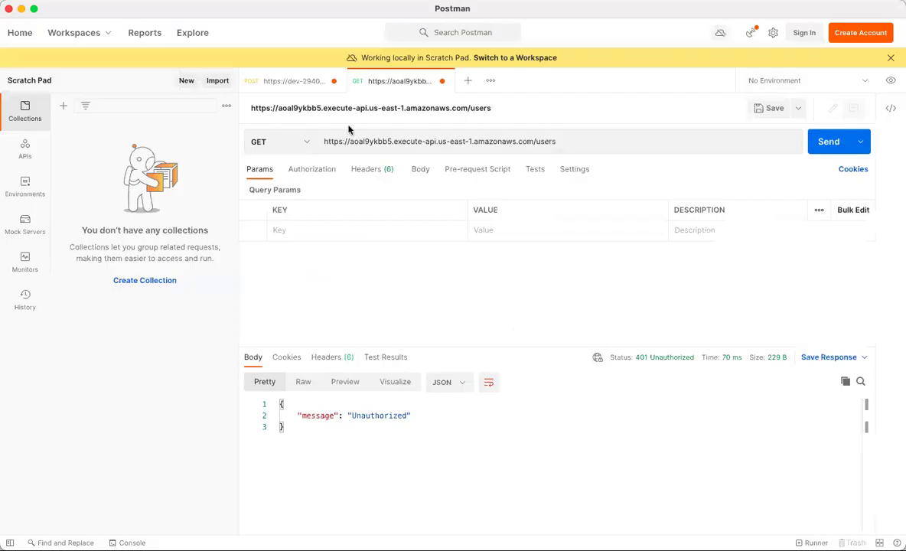
click(291, 83)
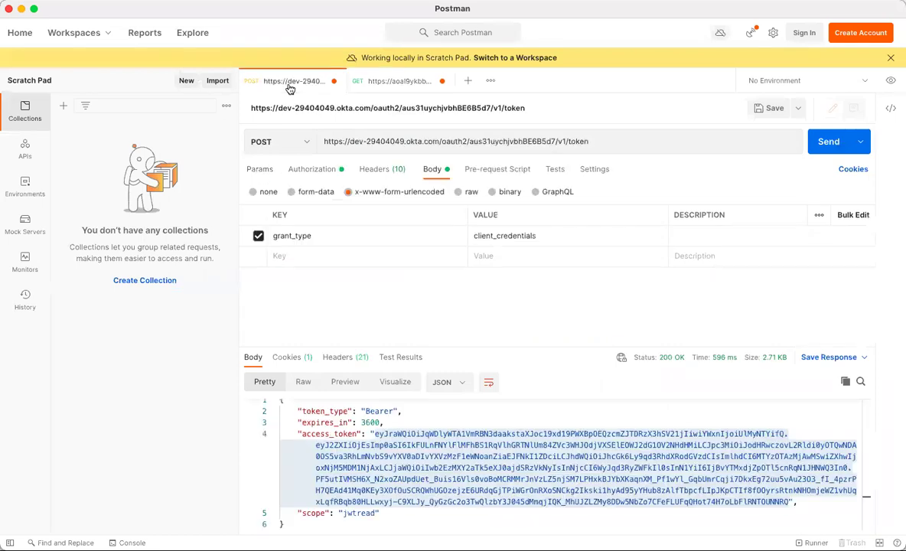
click(820, 144)
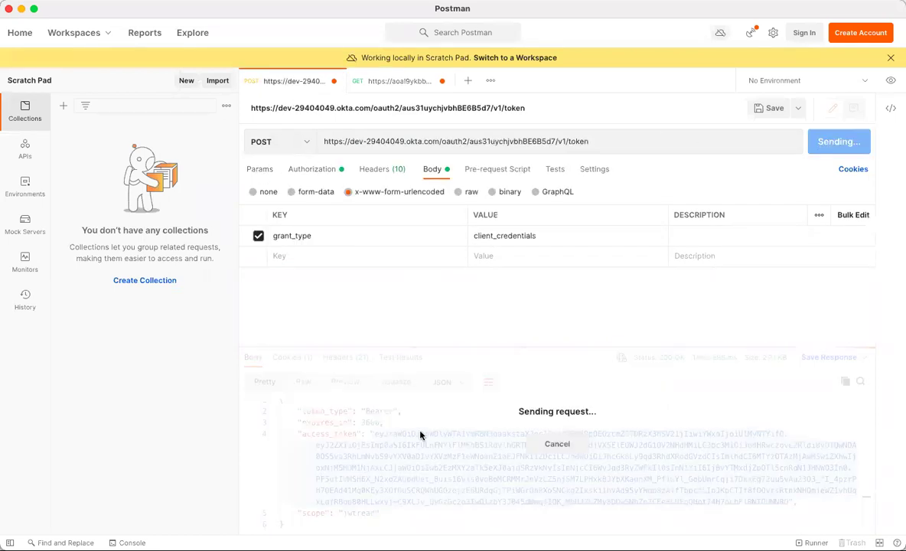
drag(374, 438, 398, 450)
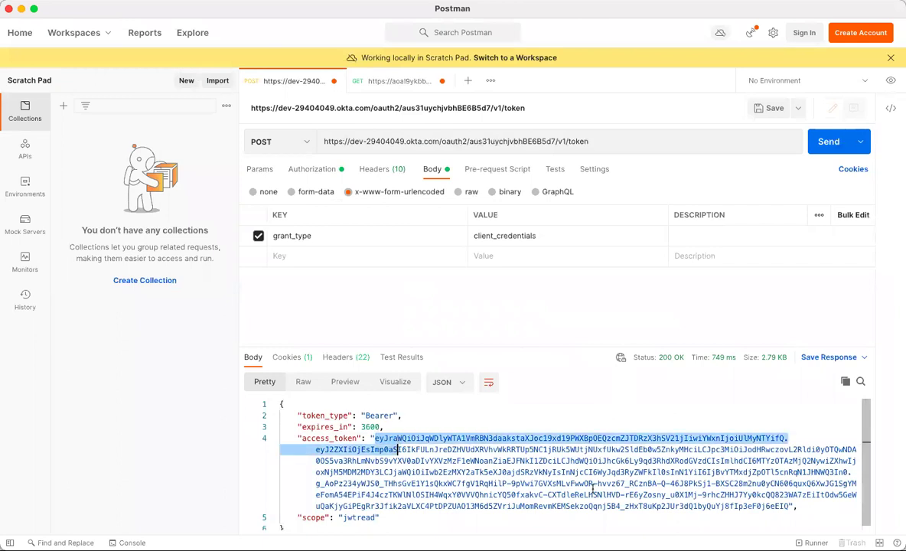
drag(722, 494, 788, 505)
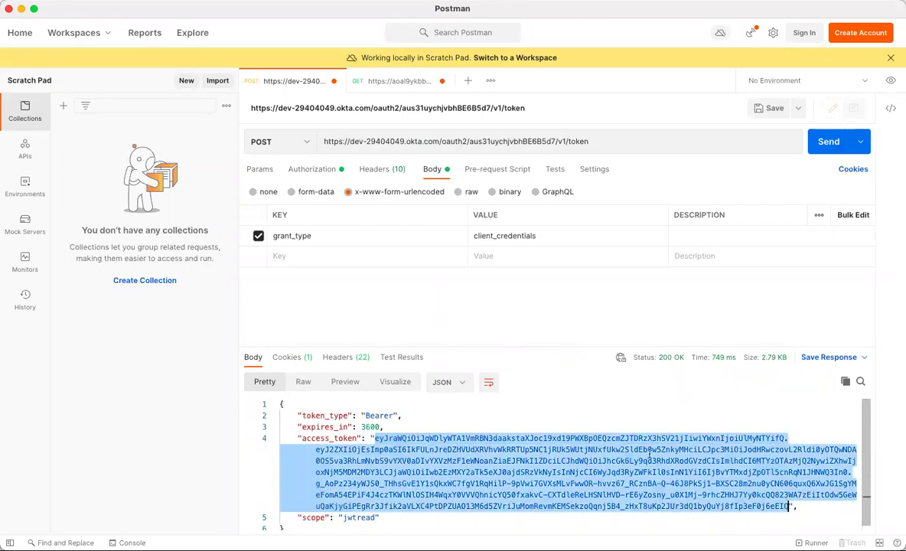
click(353, 81)
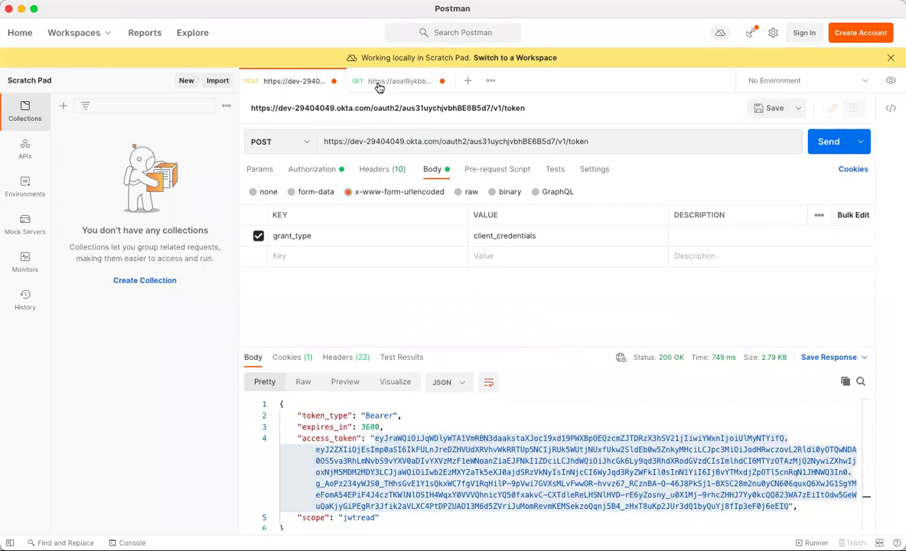
Step: Add an Authorization header to the GET /users request and paste the Okta access token as its value
click(367, 168)
text(Aut)
click(361, 246)
click(500, 225)
key(super+v)
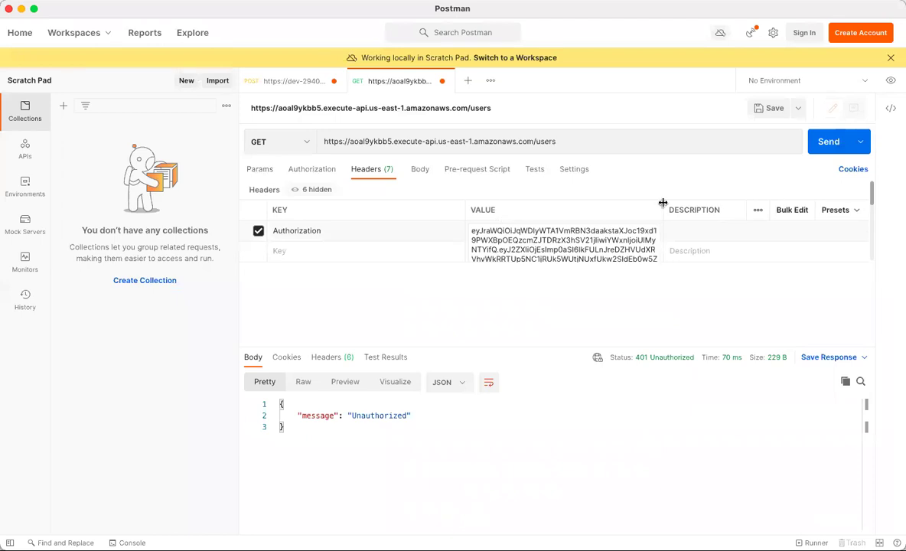
Step: Send the GET /users request with the token and look through the response body
click(818, 144)
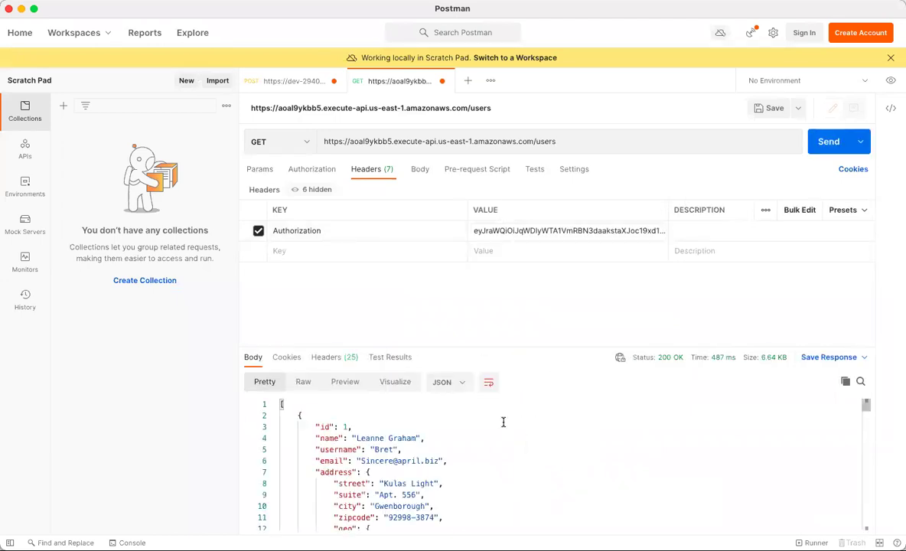
scroll(504, 422, down, 20)
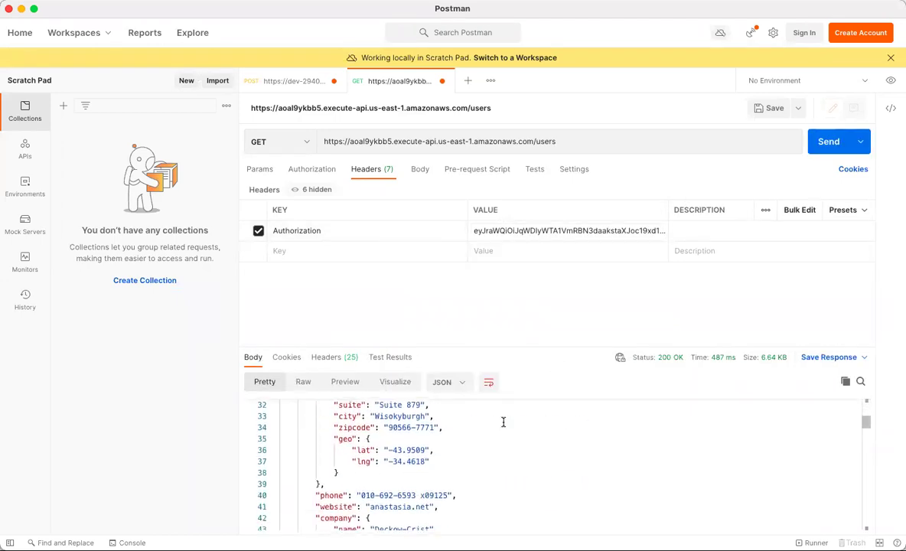
scroll(503, 422, down, 20)
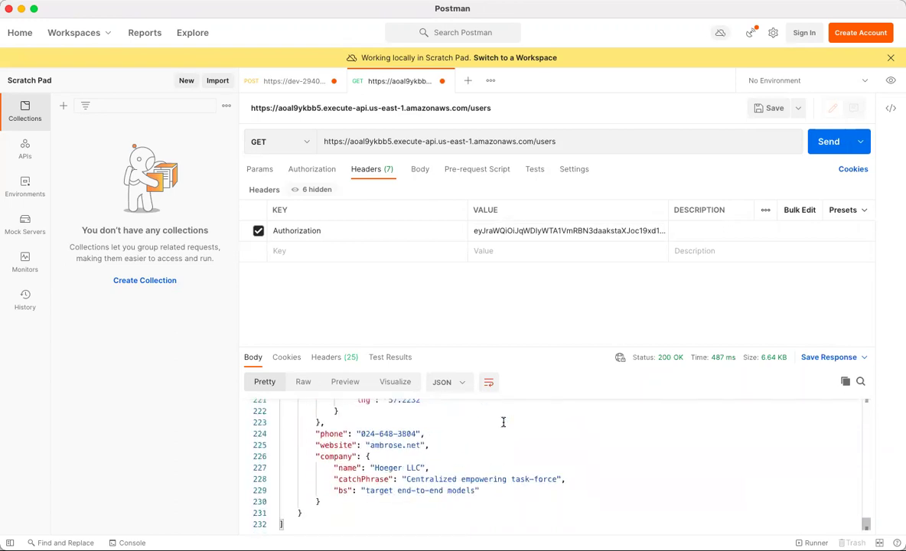
scroll(504, 422, up, 20)
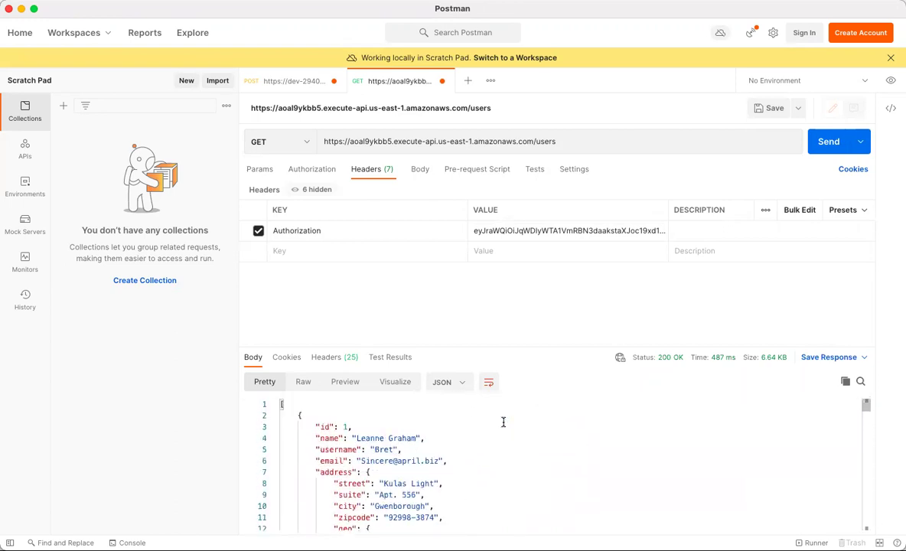
Step: Decode the access token from the Authorization header by pasting it into the jwt.io debugger in the browser
click(523, 233)
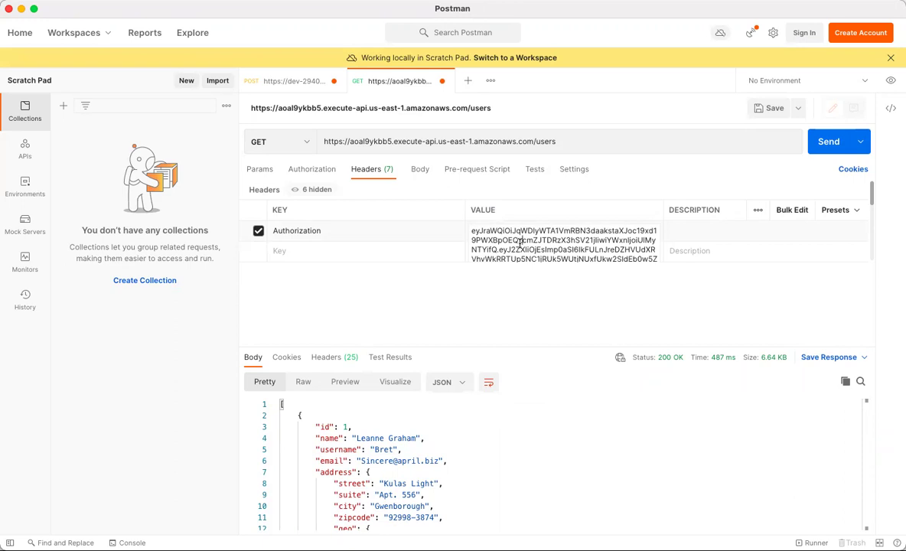
key(super+a)
key(super+Tab)
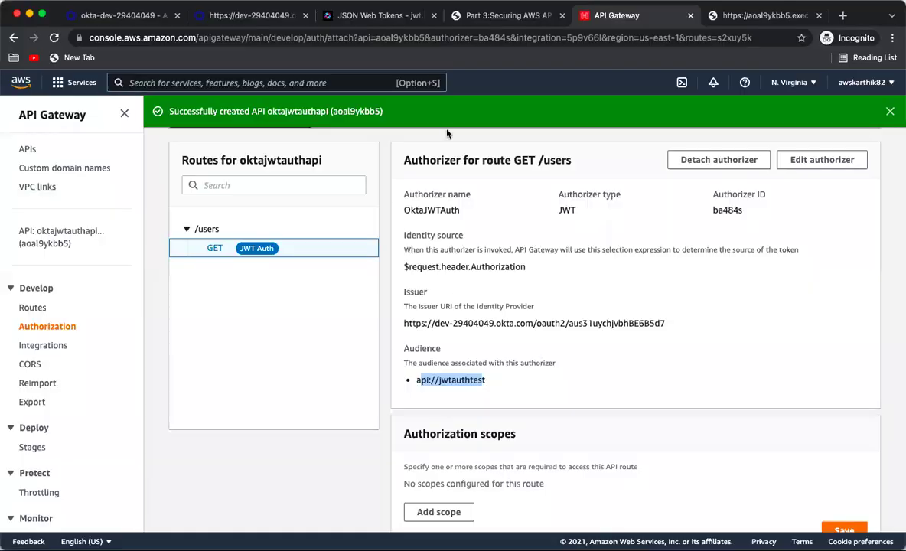
click(420, 9)
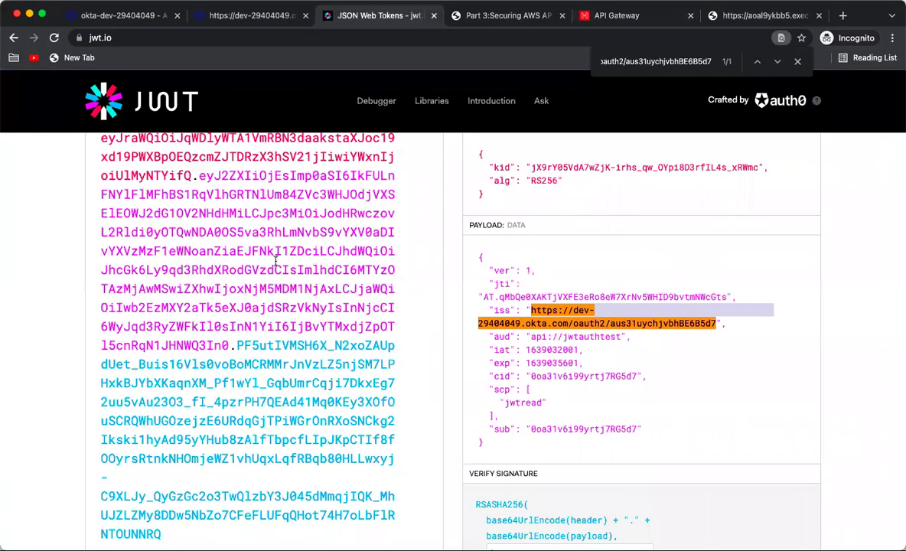
click(476, 294)
key(super+a)
key(super+v)
scroll(476, 293, up, 5)
scroll(398, 321, down, 3)
click(373, 332)
key(super+v)
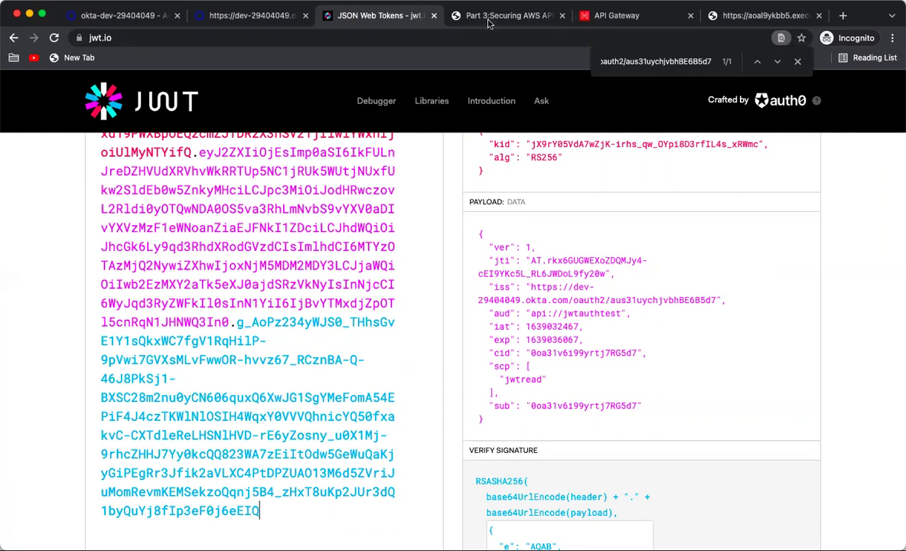
Step: Return to API Gateway, edit the GET /users route's authorizer to use the audience api://jwtauthtest1, and save it
click(605, 15)
click(414, 356)
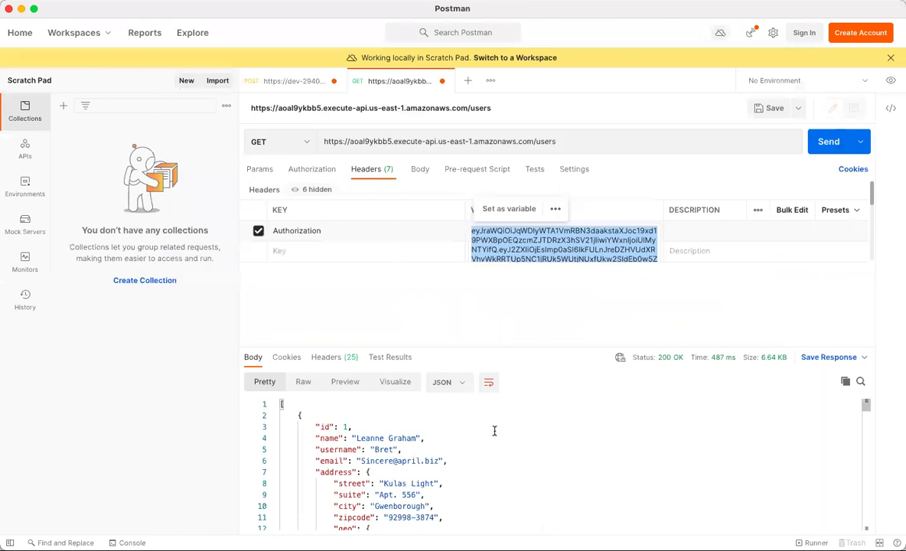
click(401, 449)
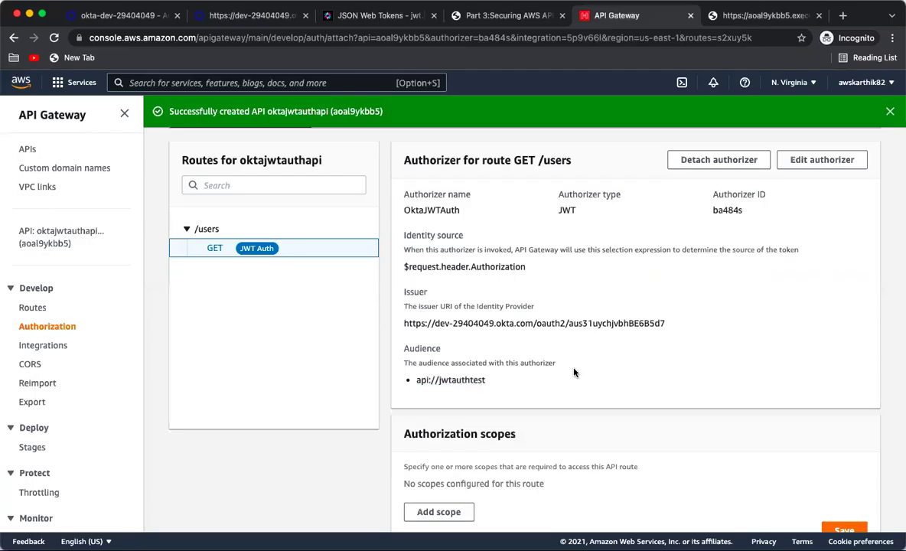
click(778, 160)
scroll(521, 317, down, 2)
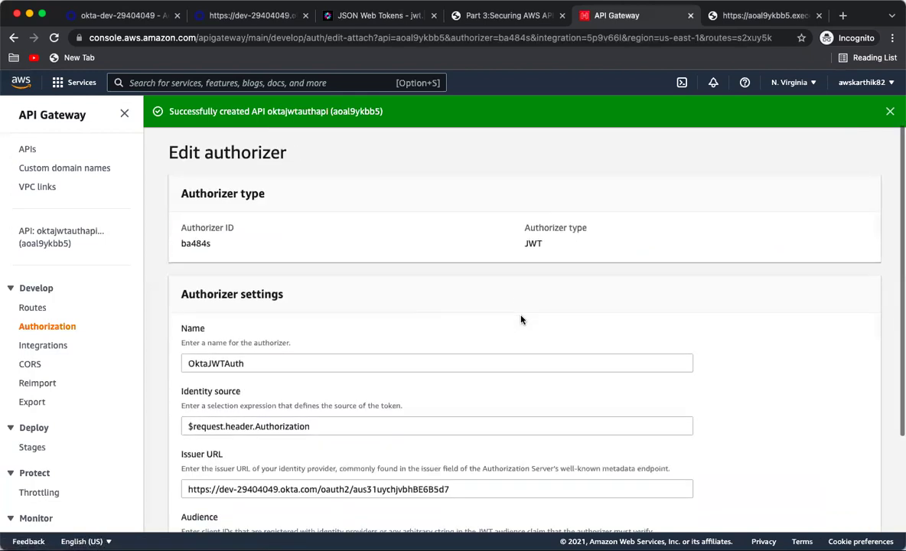
scroll(313, 430, down, 2)
click(269, 441)
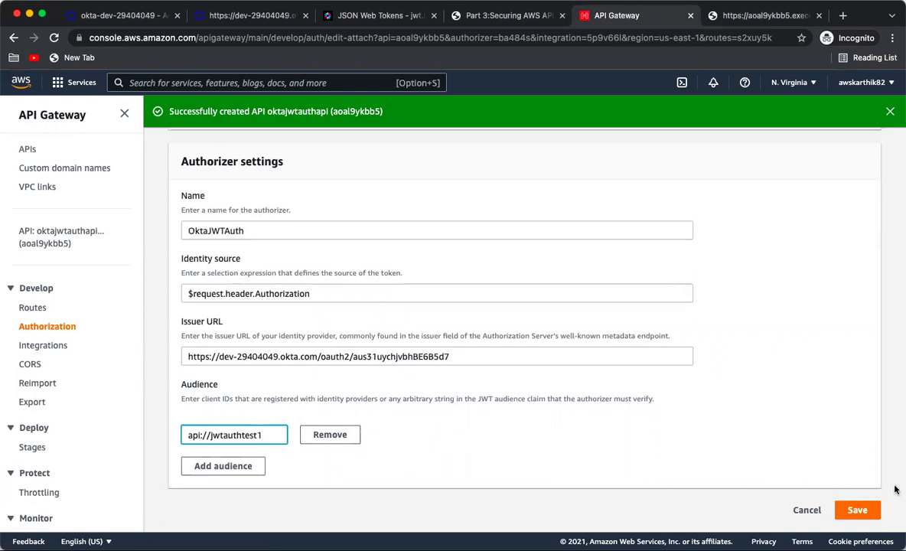
click(859, 510)
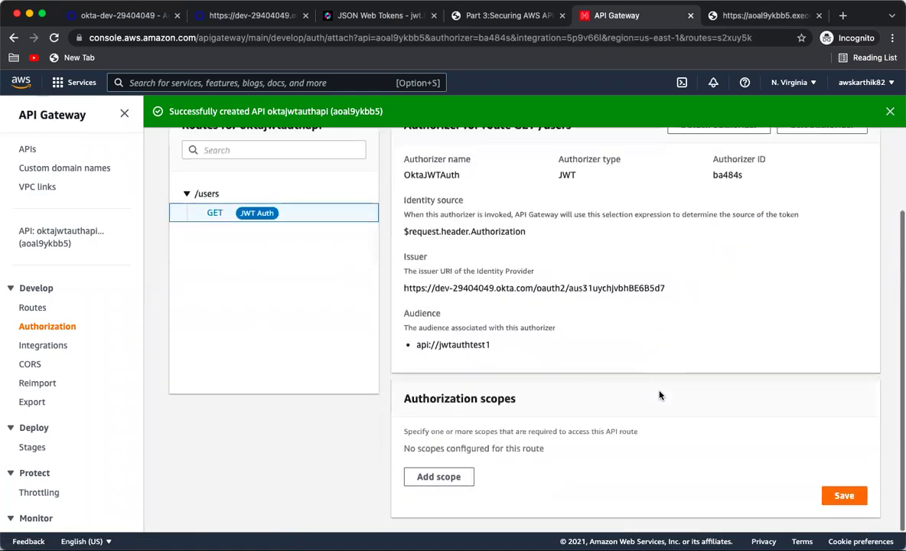
Step: Switch to Postman, resend the GET /users request with the same token, and check the response message
key(super+Tab)
click(816, 153)
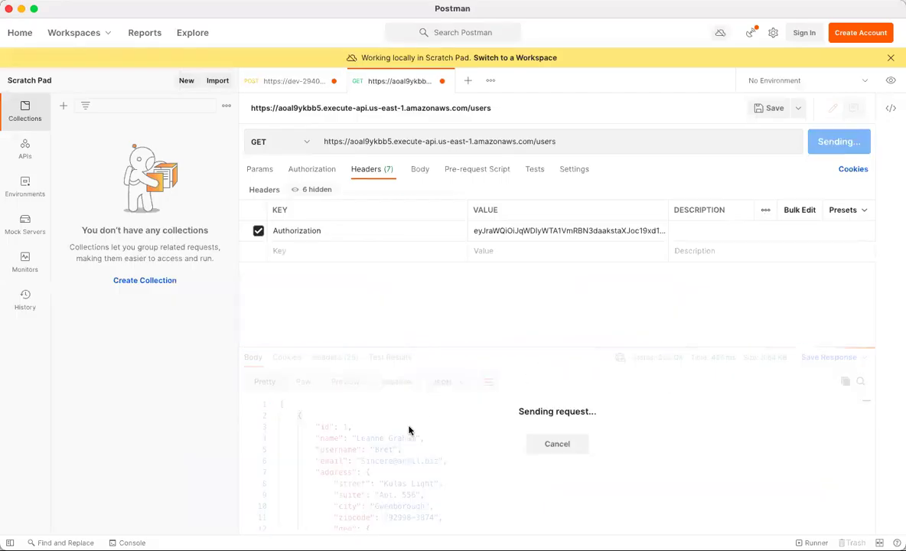
double_click(384, 418)
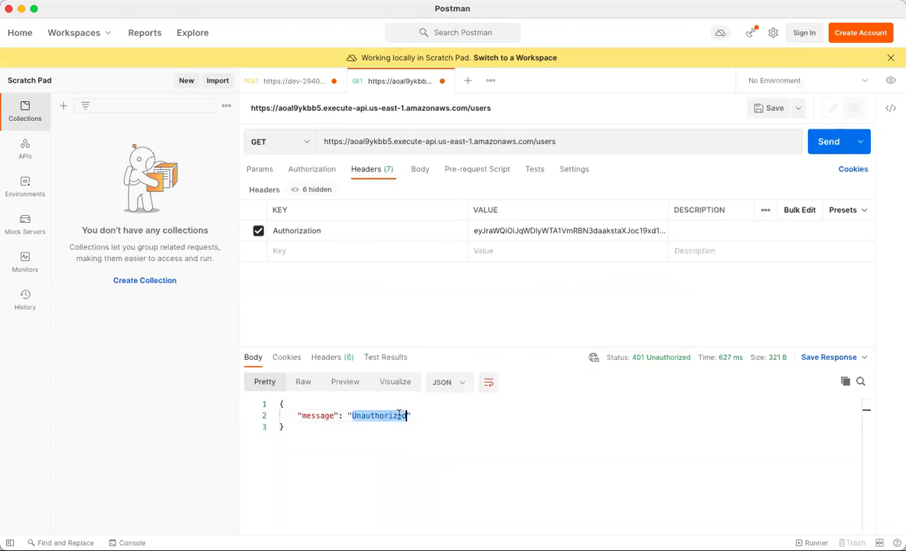
click(558, 237)
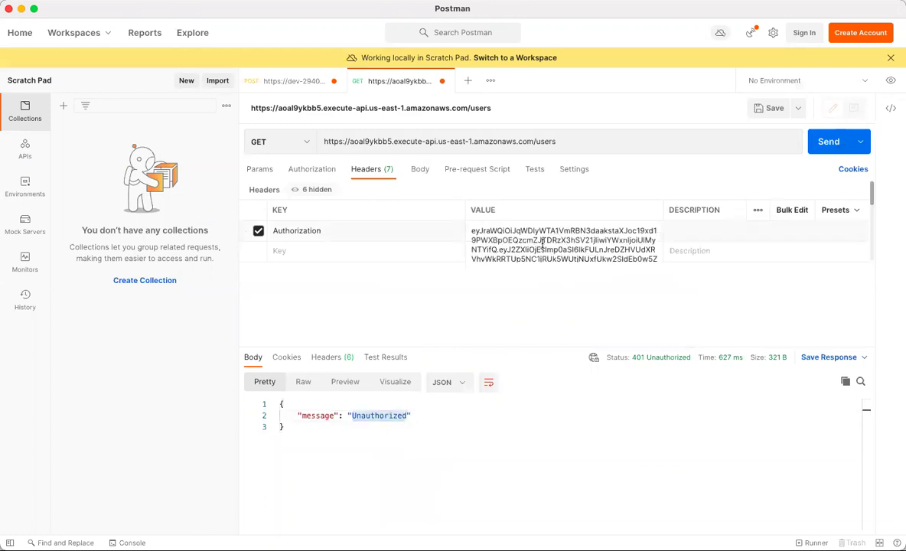
Step: Go back to API Gateway, set the OktaJWTAuth authorizer's audience to api://jwtauthtest, and save it
key(super+Tab)
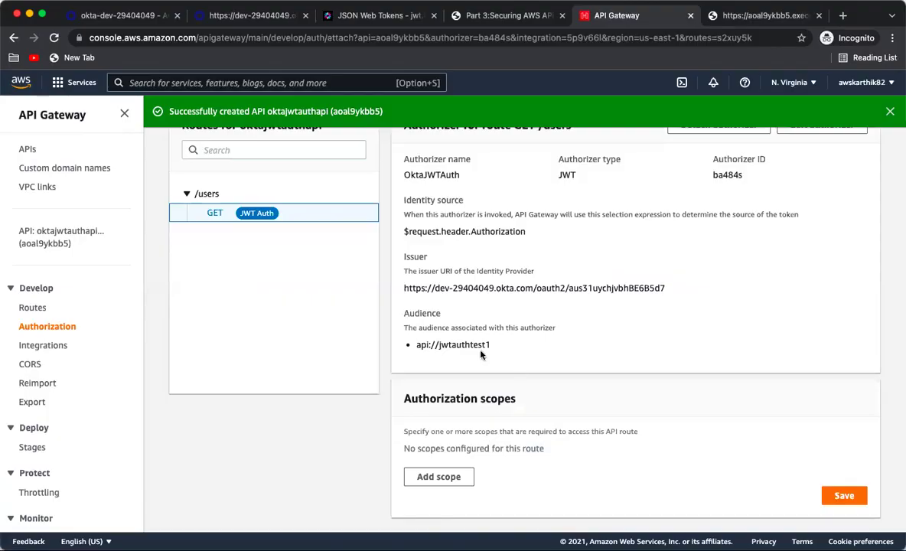
scroll(469, 344, up, 3)
click(818, 210)
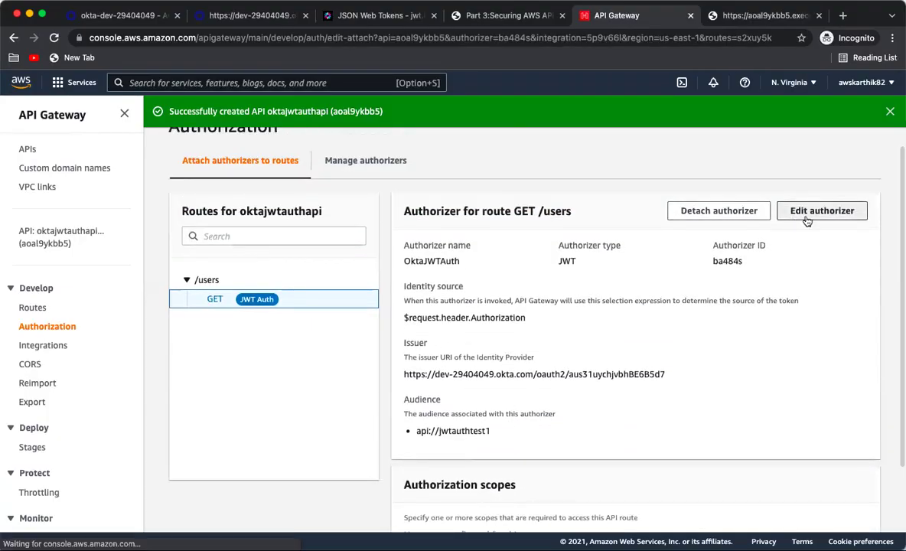
scroll(487, 327, down, 3)
click(266, 437)
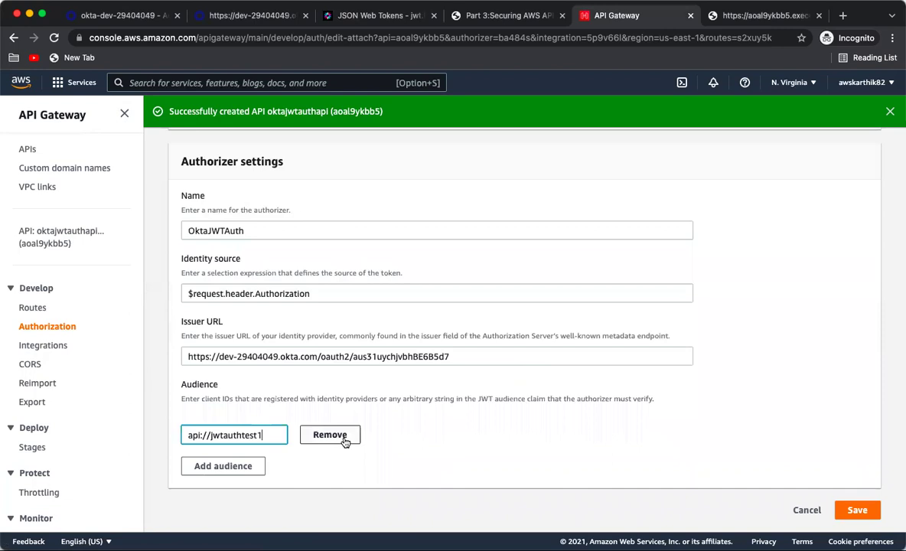
key(BackSpace)
click(857, 510)
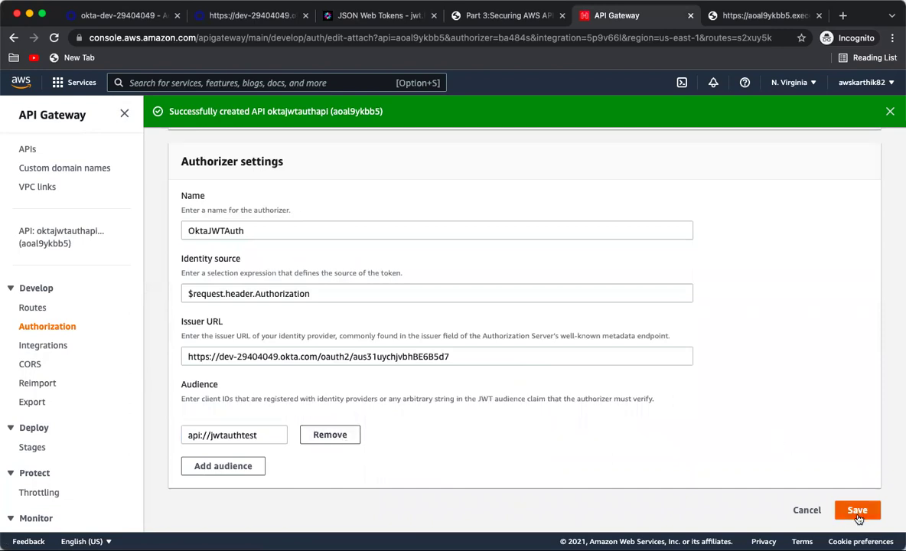
Step: Send the GET /users request again in Postman and look through its response body
key(super+Tab)
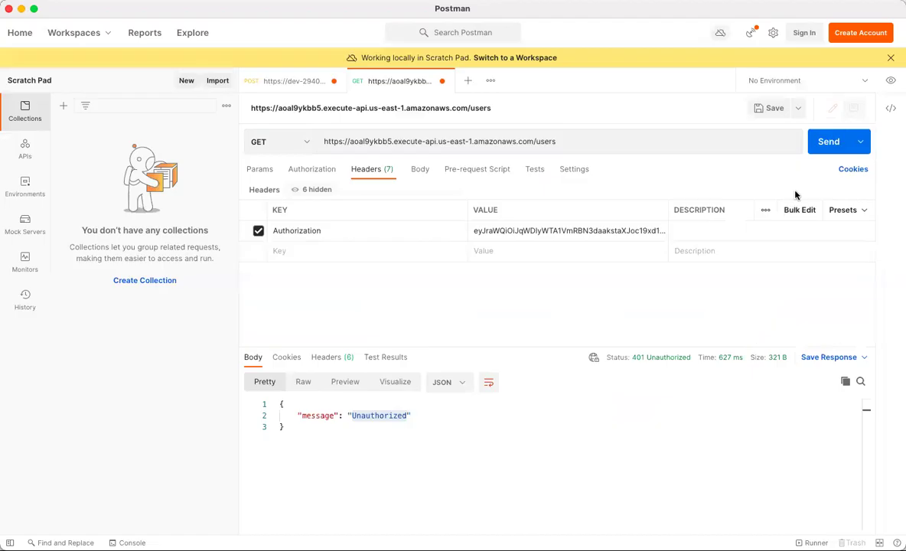
click(826, 143)
scroll(514, 436, down, 5)
scroll(514, 436, up, 5)
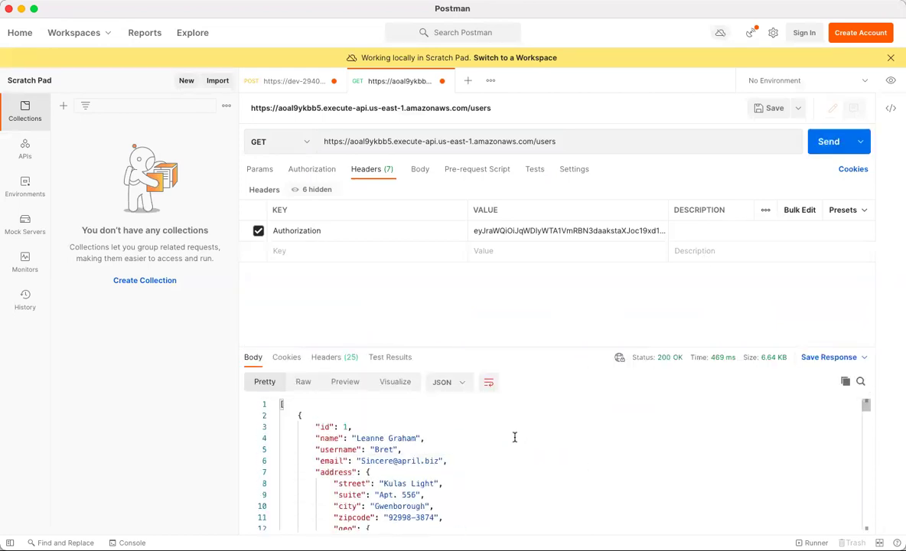
Step: In API Gateway, add the authorization scope jwtread, copied from the AWSAPIGatewayTest server's scopes in Okta, to the GET /users route and save
key(super+Tab)
scroll(449, 444, down, 5)
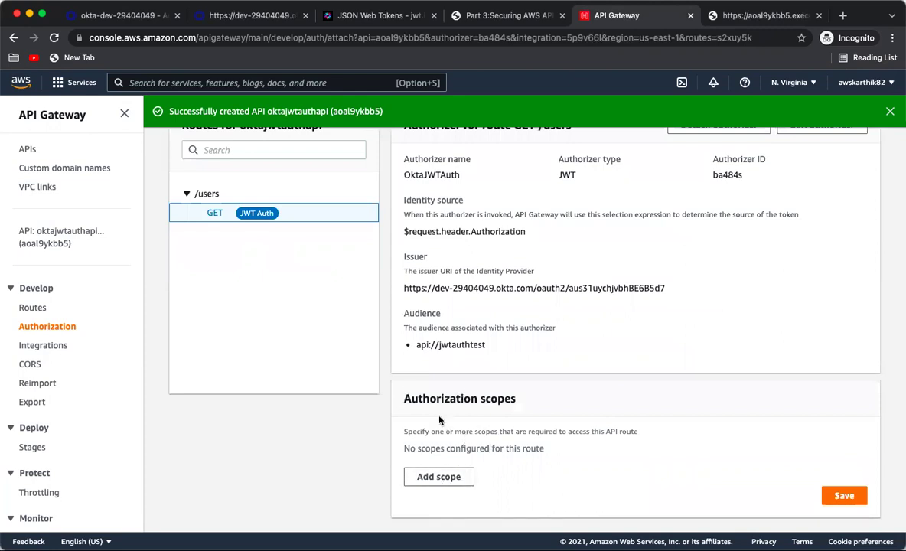
click(433, 476)
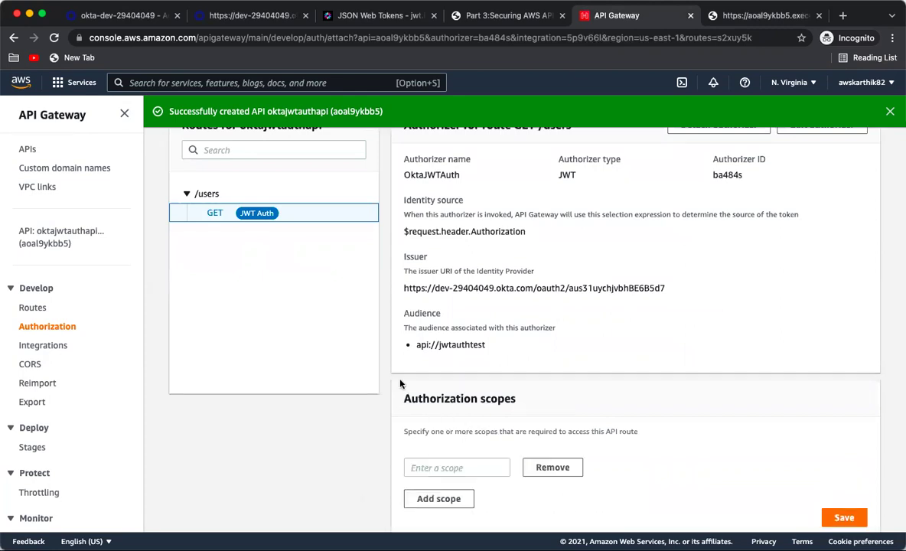
click(113, 16)
click(299, 270)
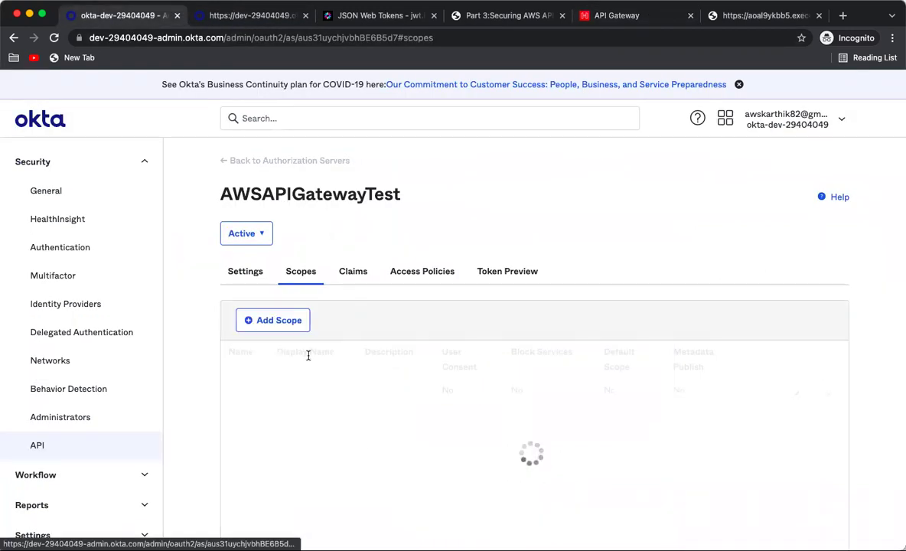
double_click(243, 390)
key(super+c)
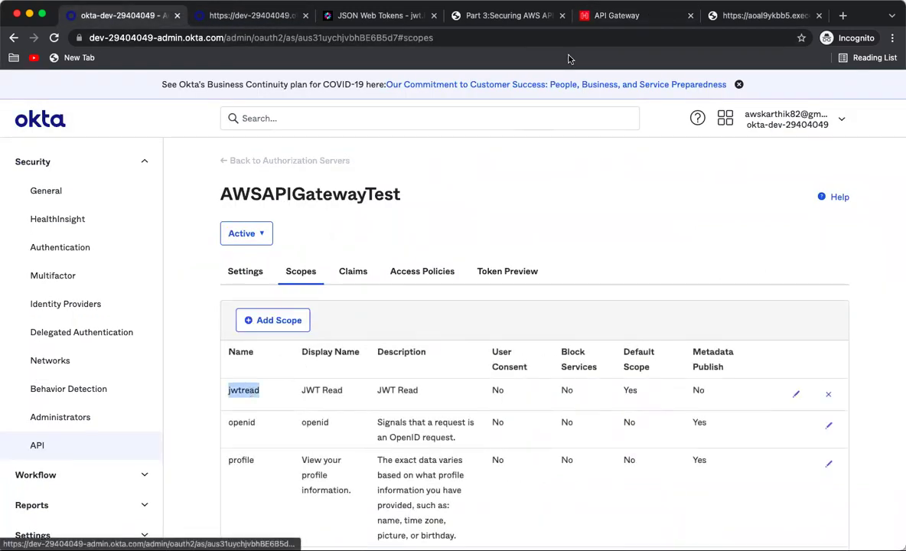
click(616, 16)
click(463, 465)
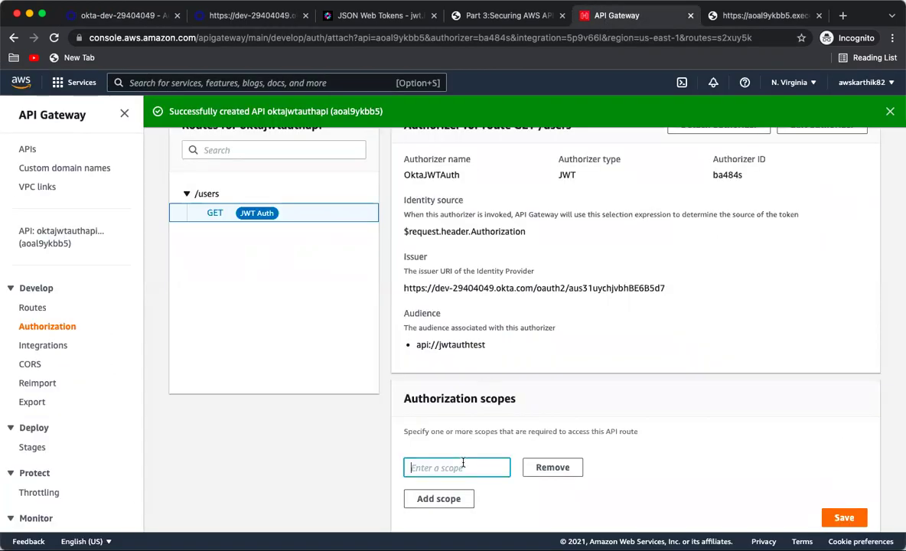
key(super+v)
click(843, 514)
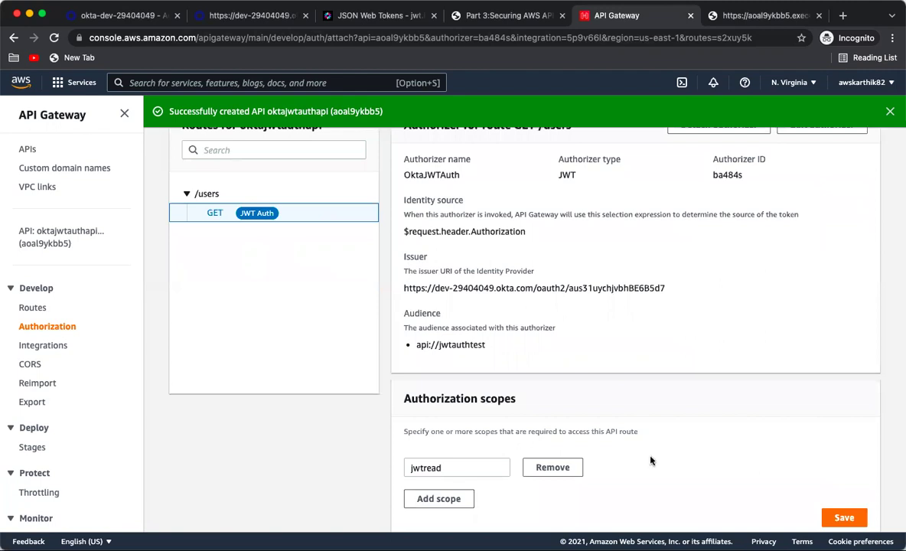
Step: Resend the GET /users request in Postman to test the jwtread scope, and return to API Gateway
key(super+Tab)
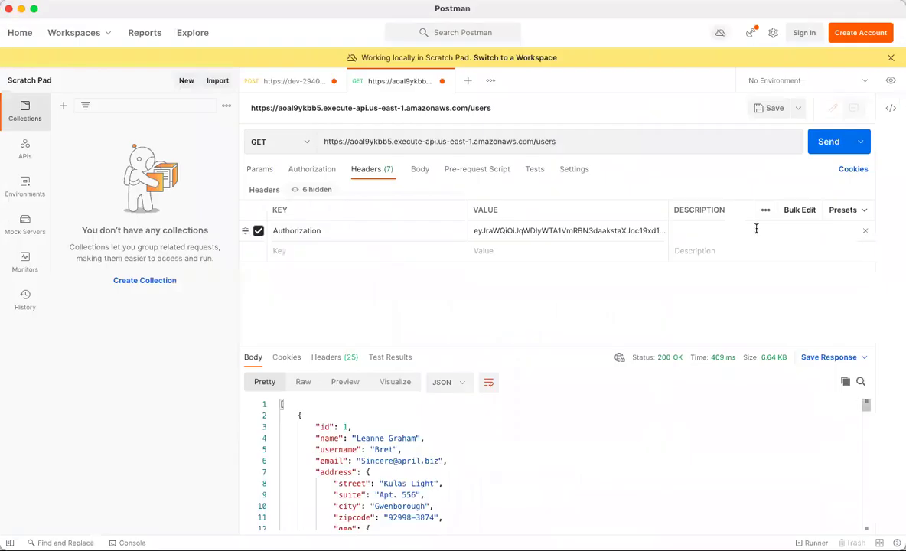
click(835, 140)
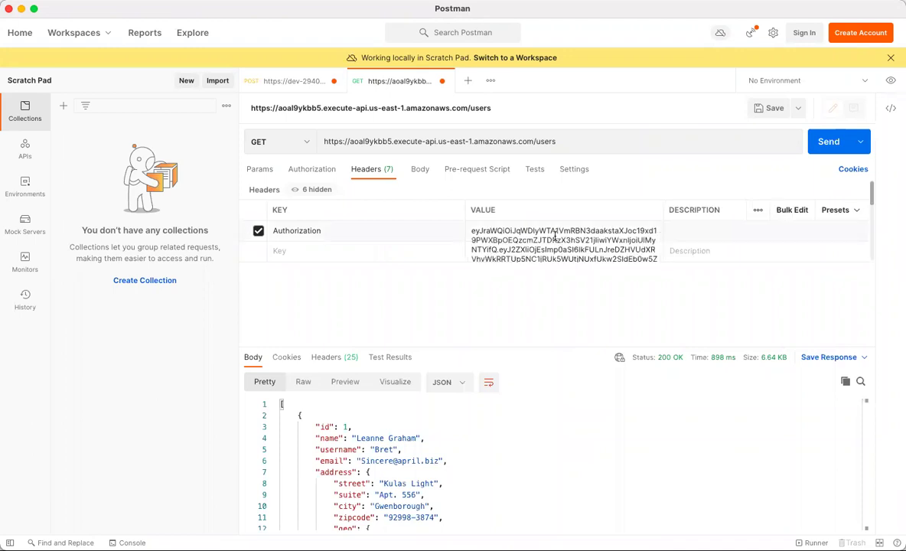
key(super+Tab)
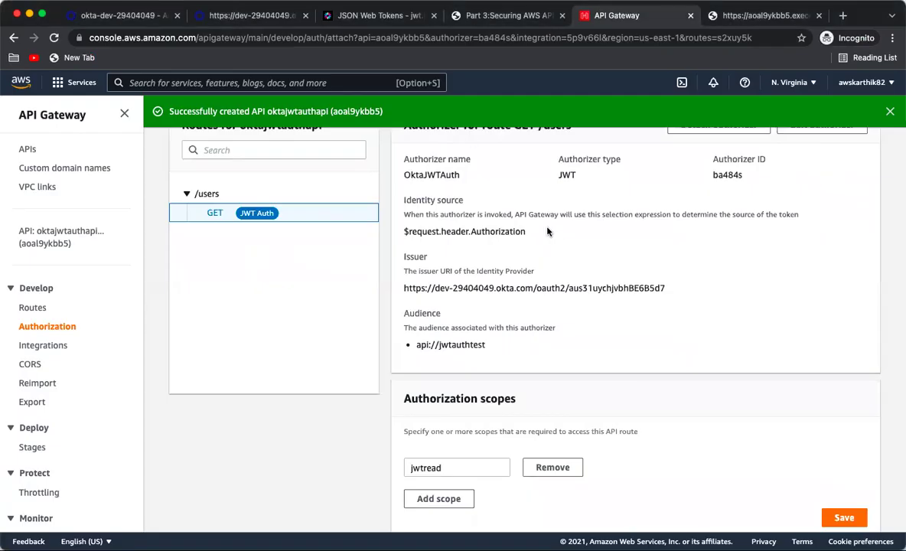
Step: Check the scp claim in the decoded token payload on jwt.io and return to the route's authorization scopes in API Gateway
click(355, 21)
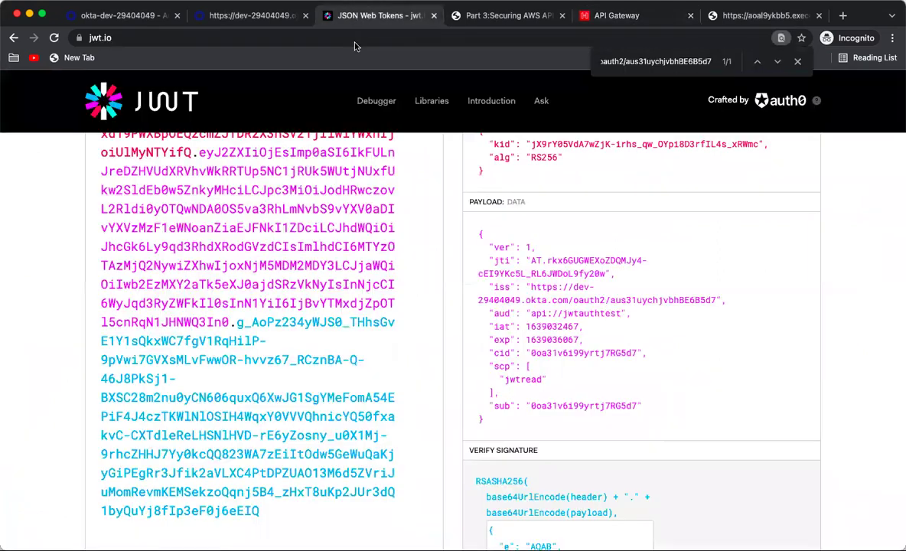
double_click(529, 379)
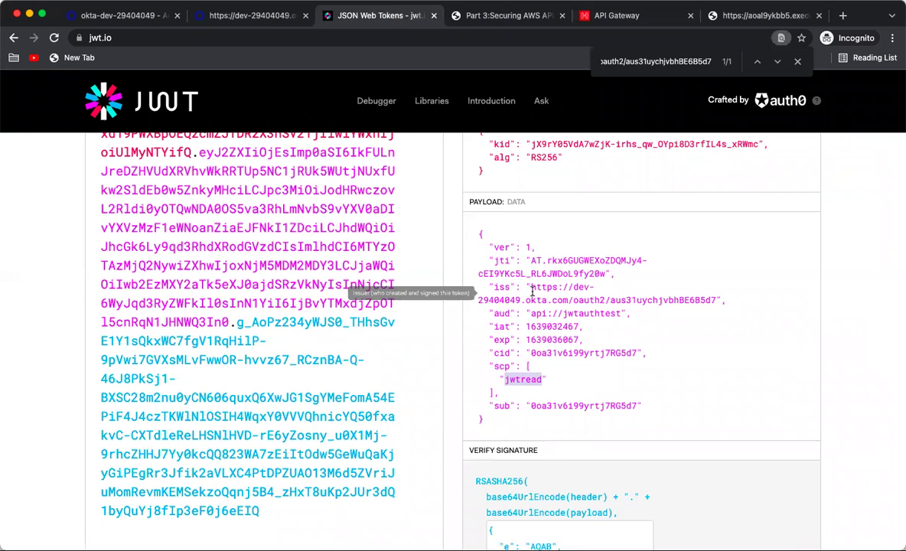
click(601, 17)
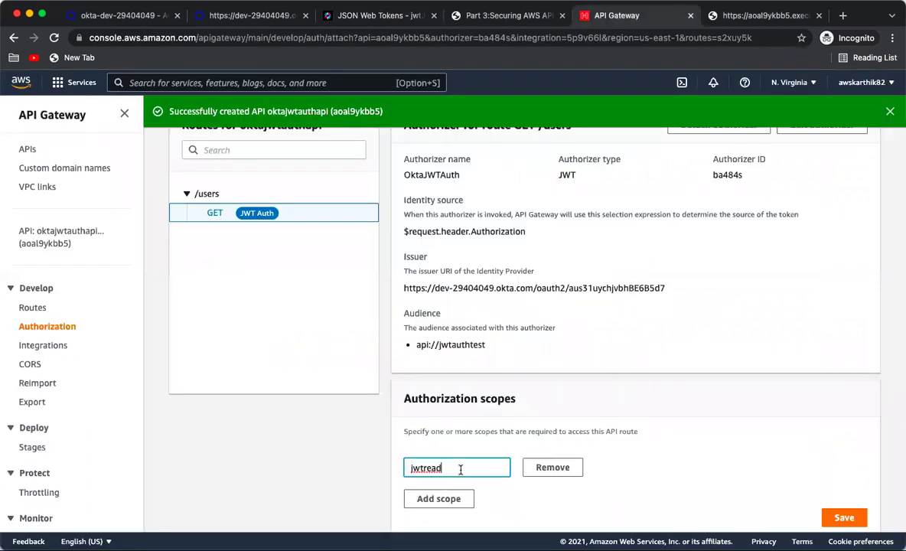
Step: Change the GET /users route's authorization scope to jwtwrite and save it
key(BackSpace)
key(BackSpace)
key(BackSpace)
text(write)
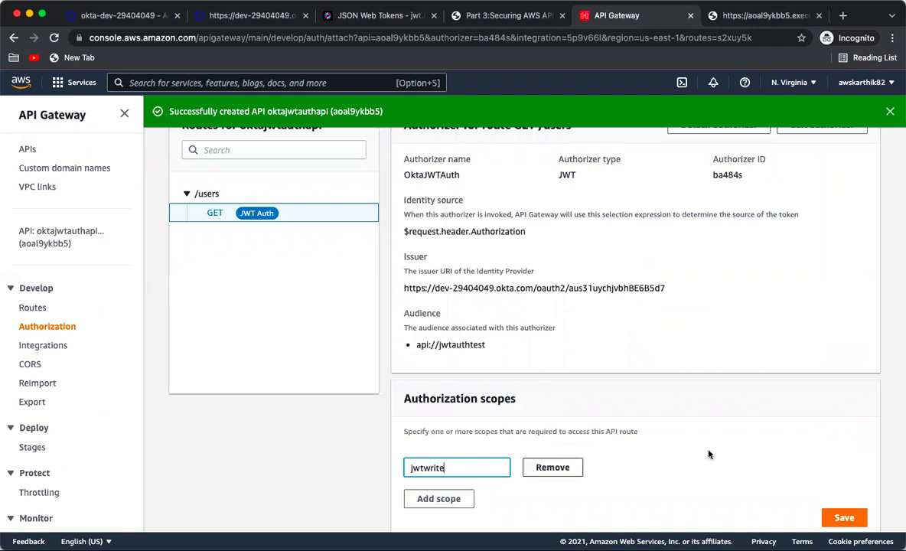
click(841, 516)
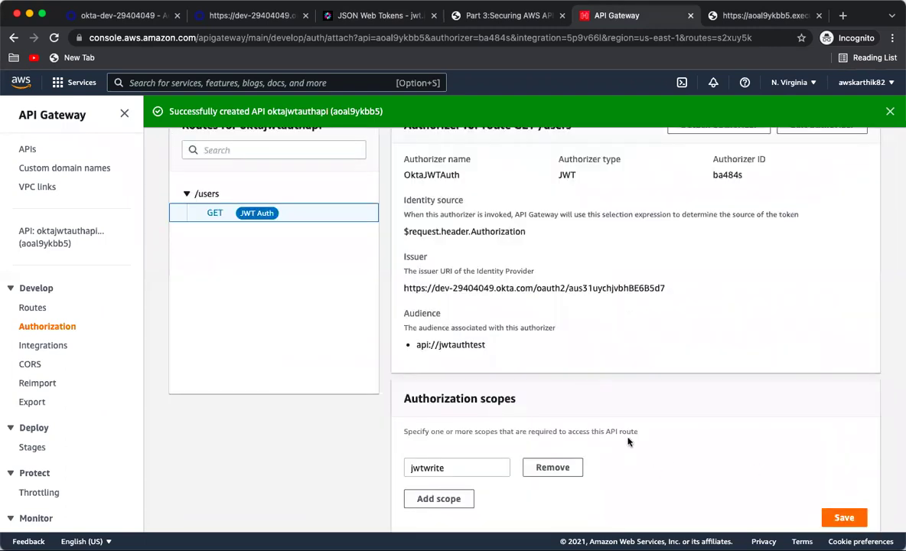
Step: Switch to Postman, resend the GET /users request with the same token, and check the response message and Authorization header
key(super+Tab)
click(826, 142)
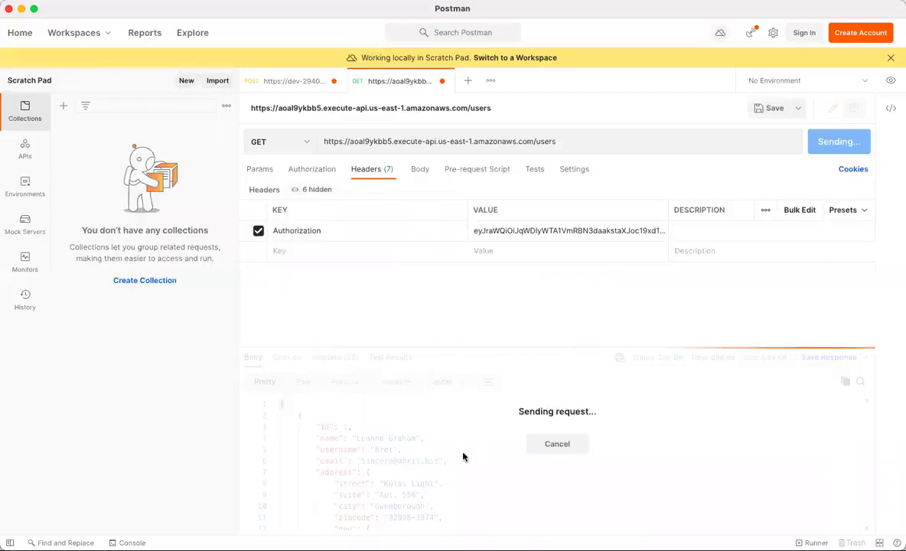
double_click(374, 415)
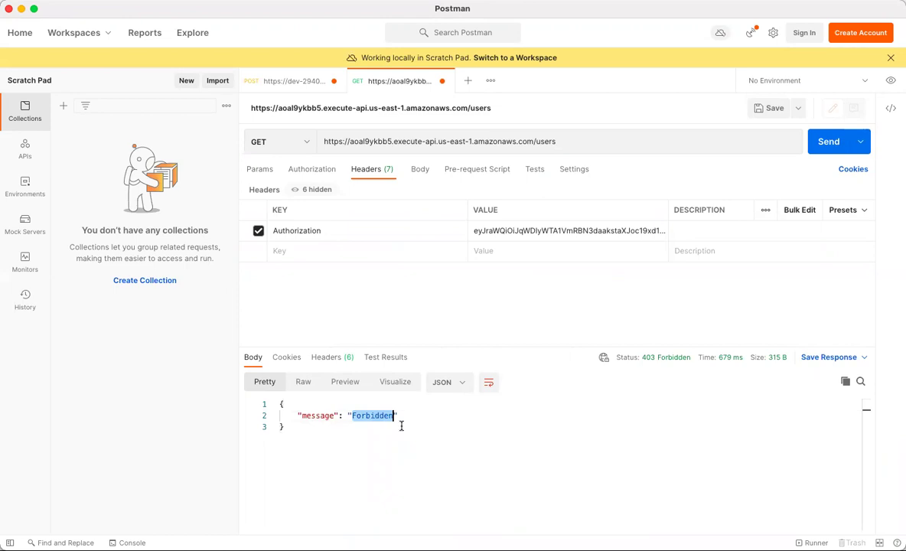
click(526, 230)
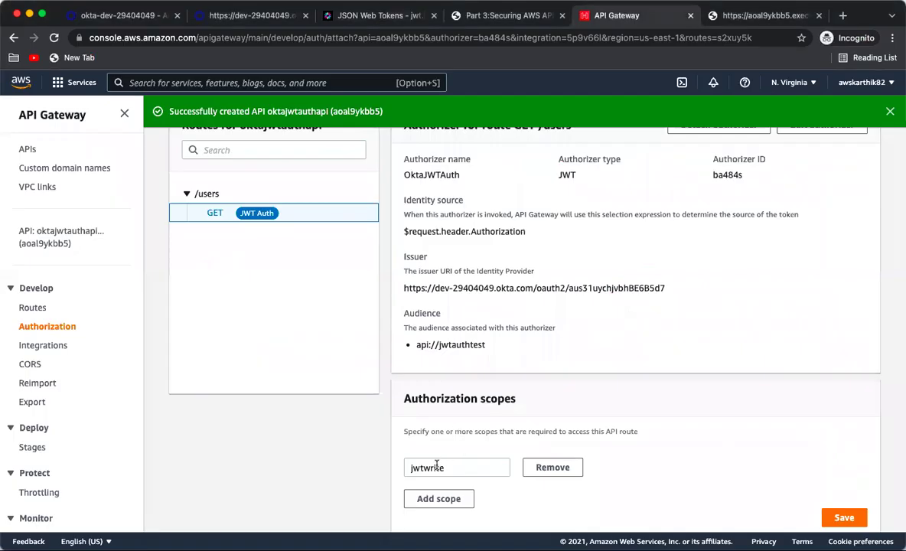
Step: Compare the route's scope in API Gateway with the token's scp claim on jwt.io, and recheck the header and response message in Postman
double_click(436, 467)
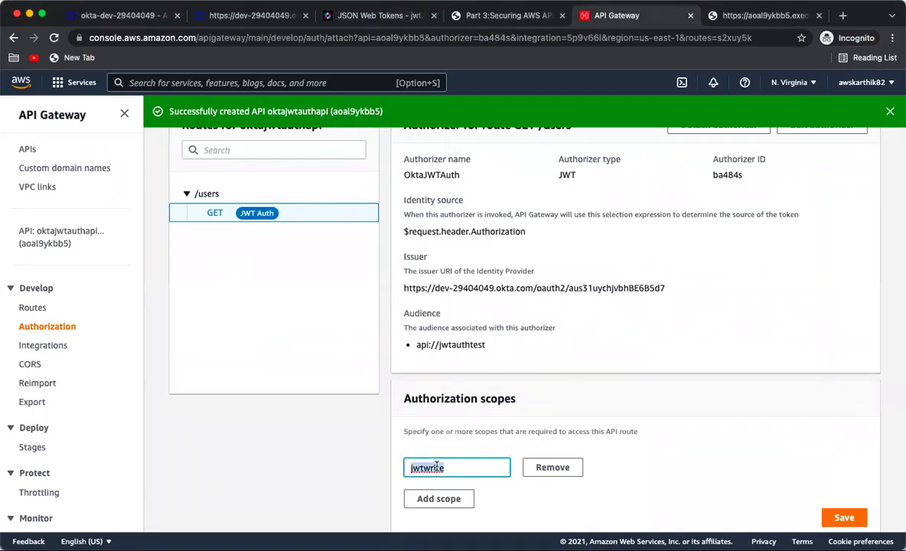
click(360, 17)
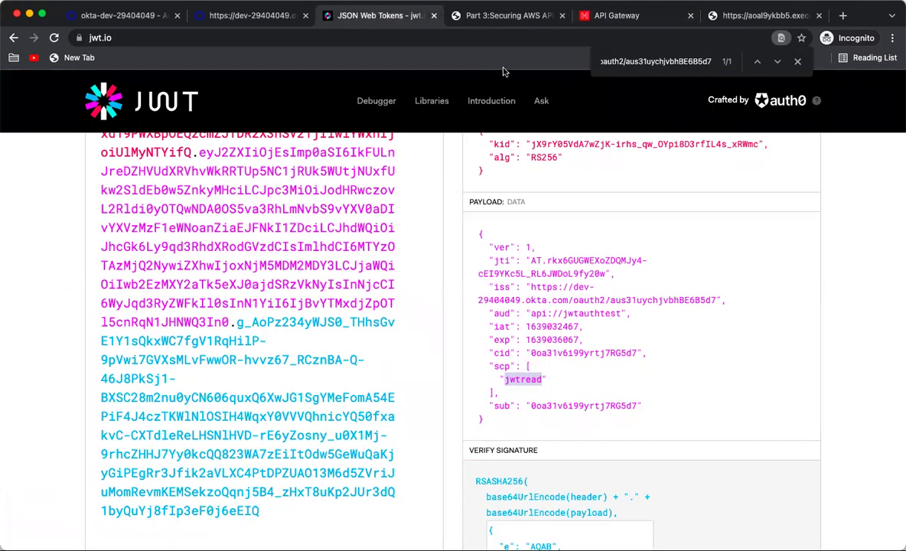
click(608, 16)
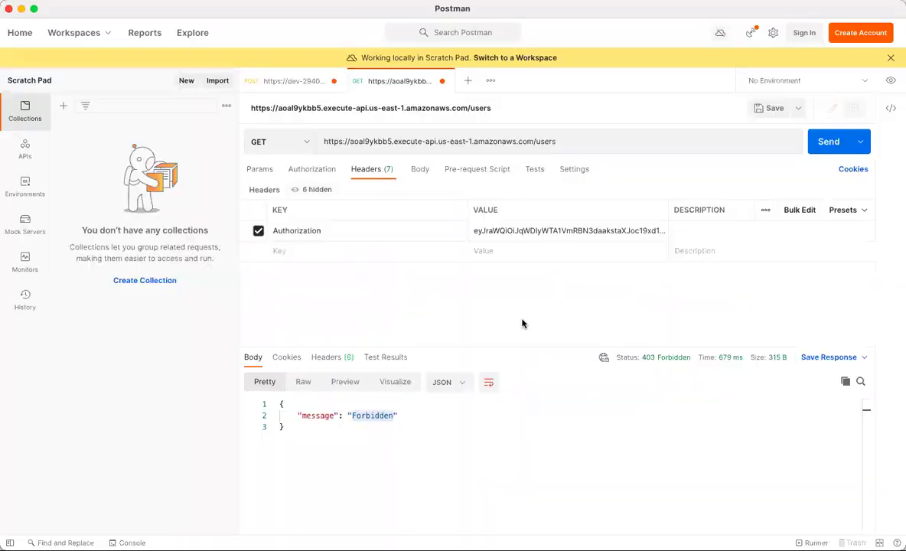
click(567, 228)
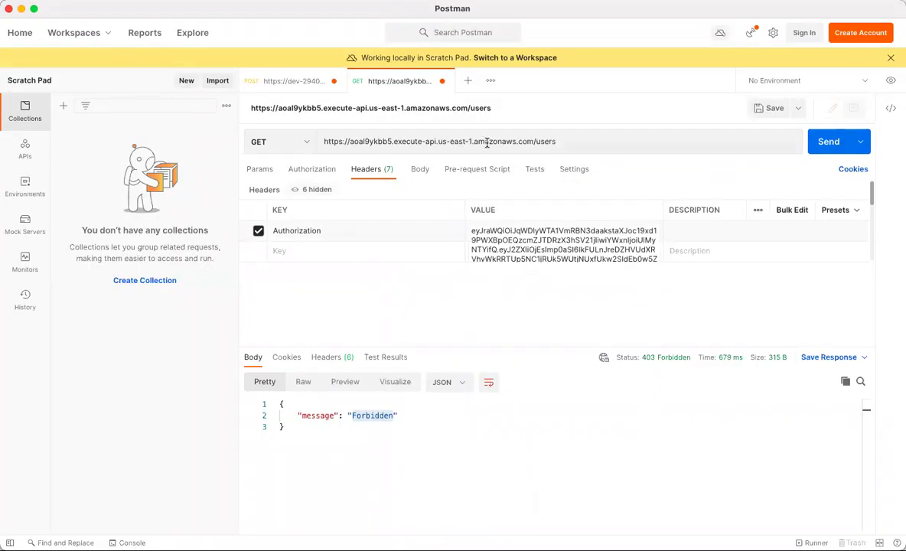
double_click(368, 414)
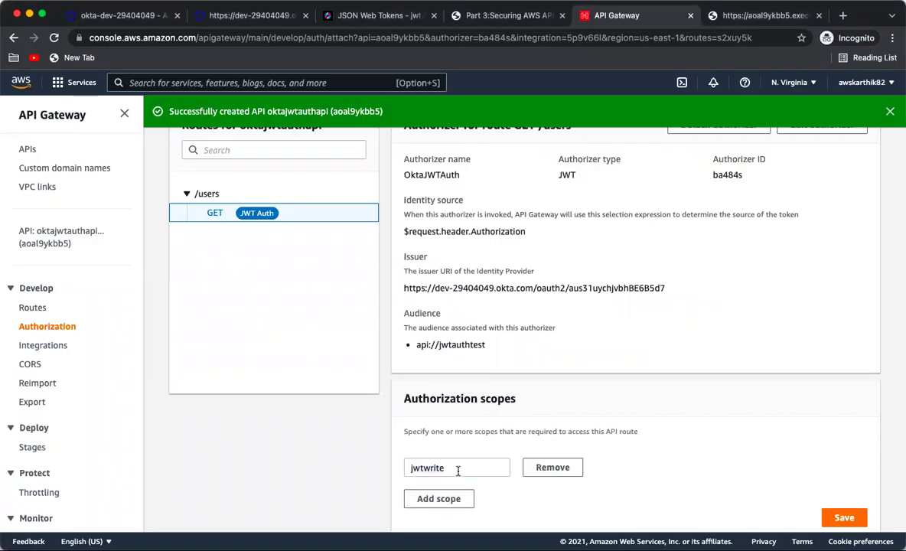
Step: In API Gateway, set the GET /users route's authorization scope back to jwtread and save it
key(BackSpace)
key(BackSpace)
key(BackSpace)
key(BackSpace)
key(BackSpace)
text(read)
click(843, 517)
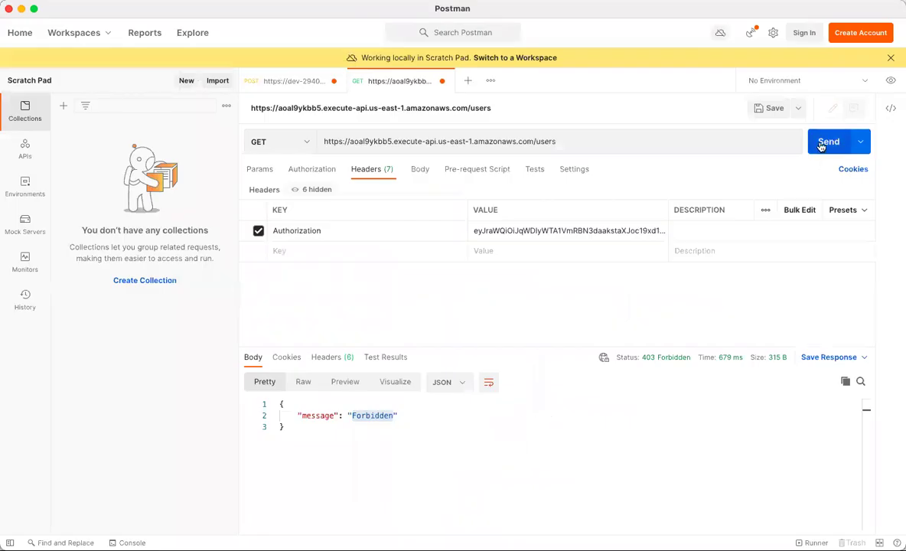
Step: Send the GET /users request in Postman with the jwtread scope restored and look through the response body
click(829, 141)
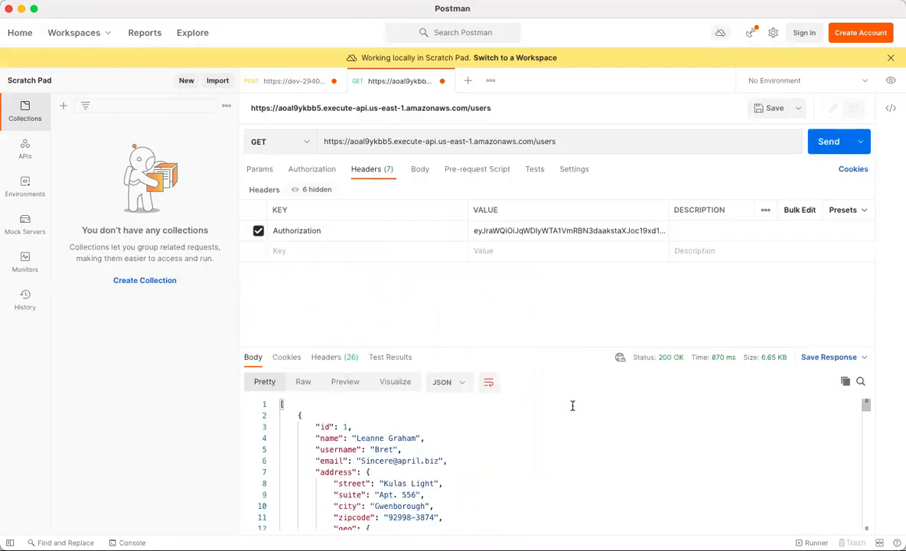
scroll(505, 457, down, 20)
scroll(505, 457, down, 3)
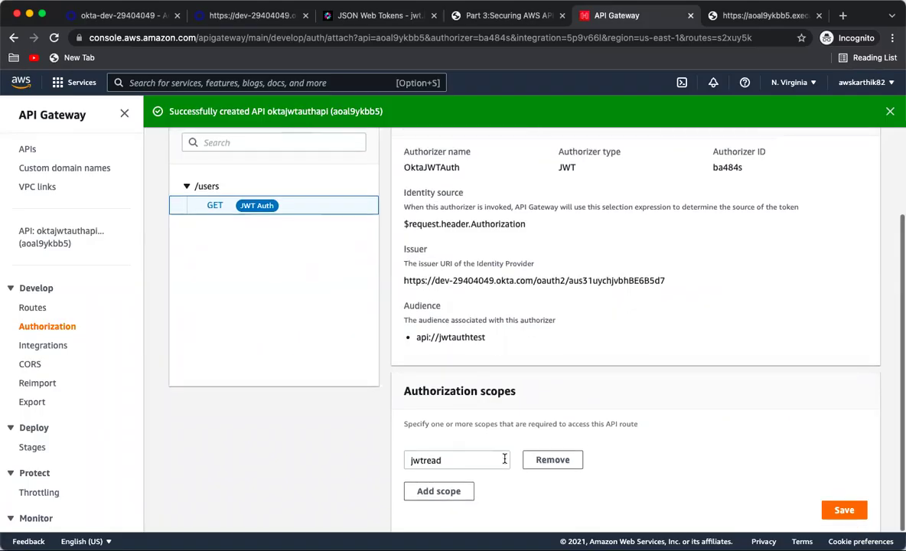
Step: Review the GET /users route's authorization in API Gateway and open its OktaJWTAuth authorizer for editing to examine the issuer URL and audience
scroll(380, 400, up, 5)
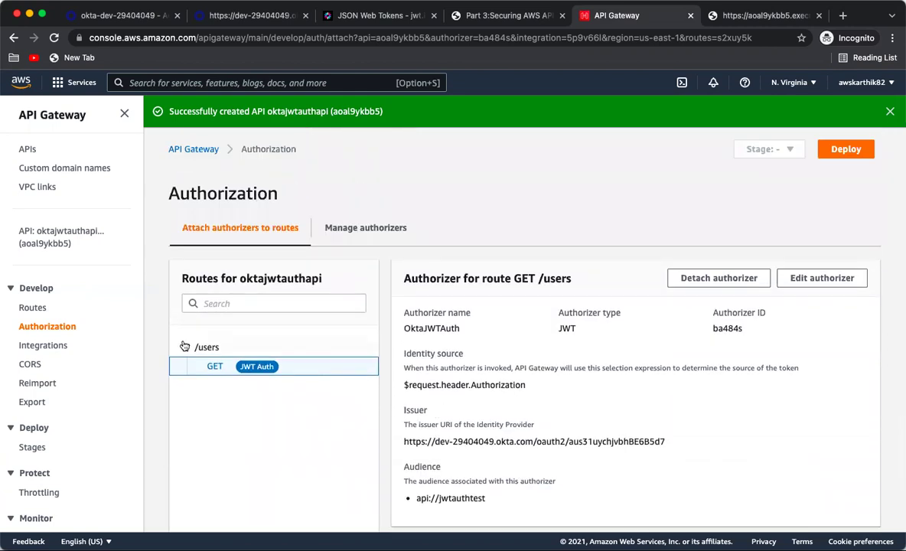
click(49, 333)
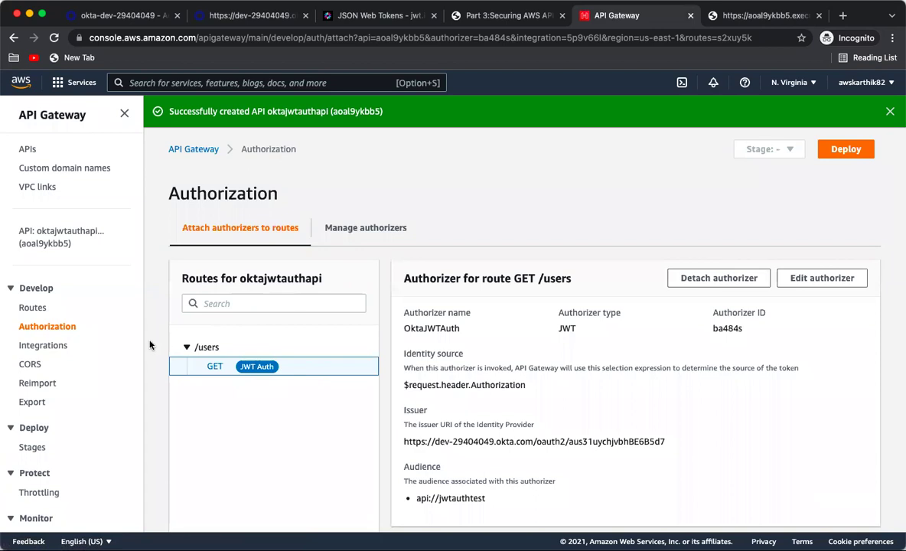
scroll(331, 318, down, 3)
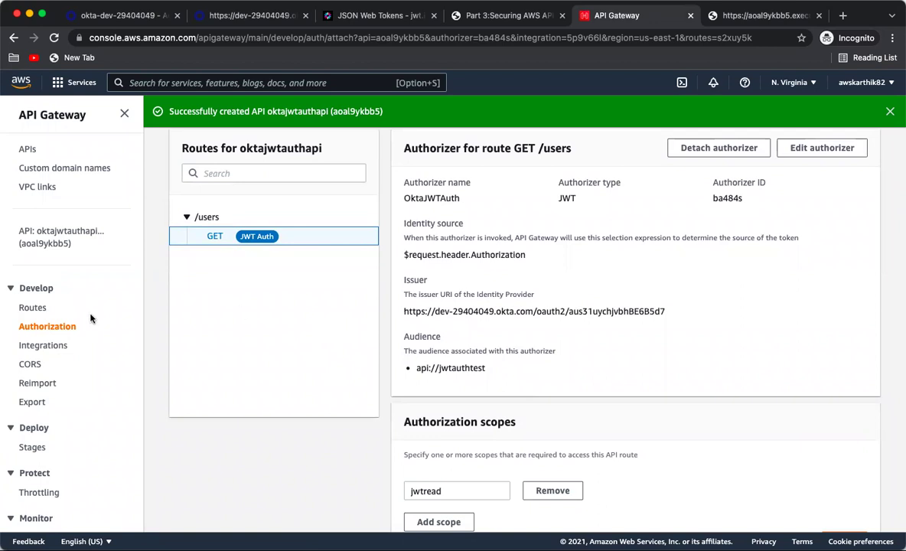
scroll(353, 278, up, 3)
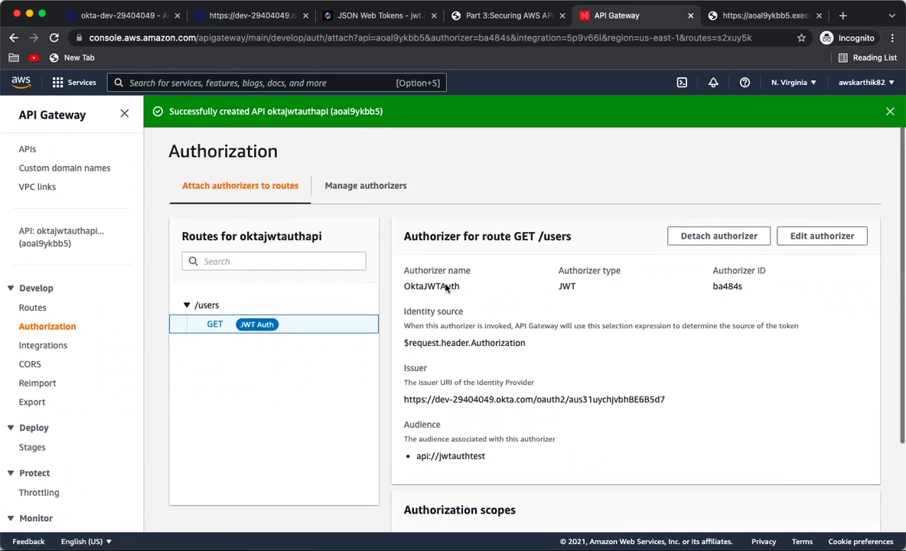
click(786, 235)
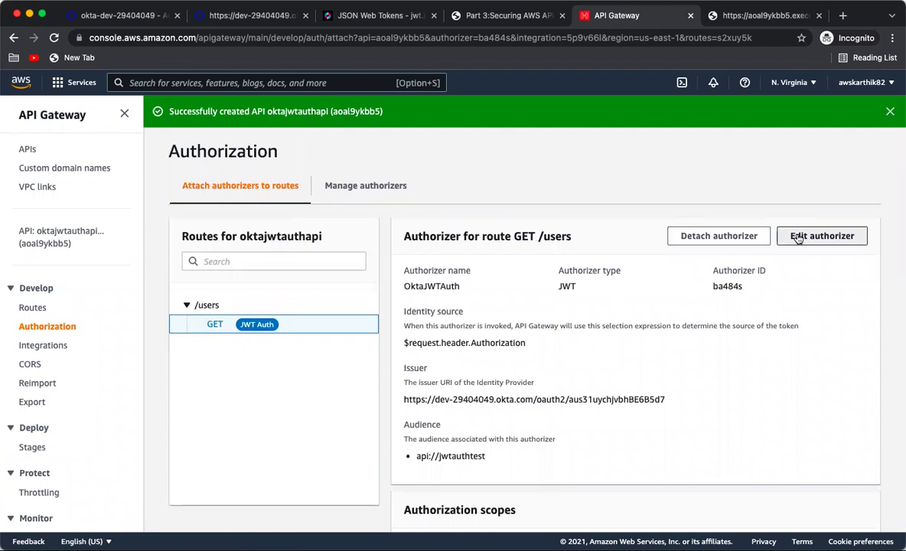
scroll(543, 295, down, 3)
scroll(543, 295, down, 2)
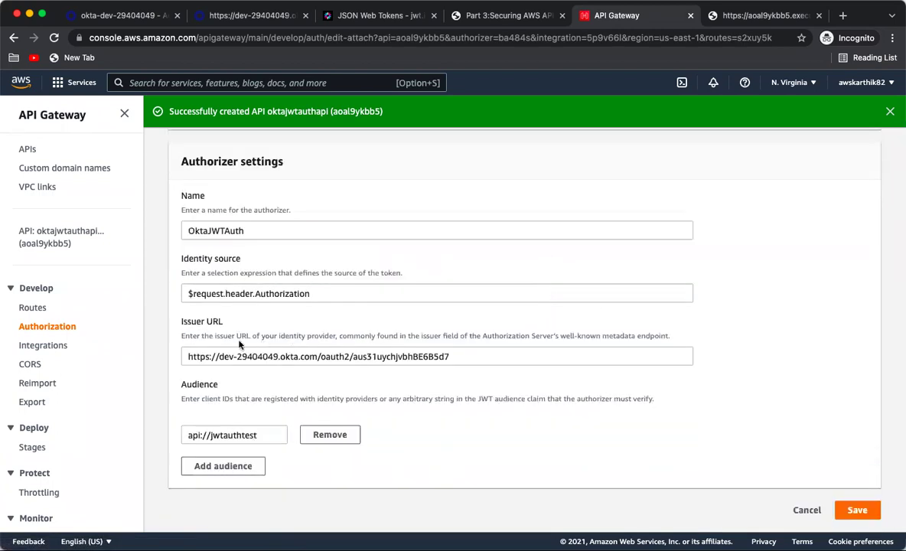
click(239, 356)
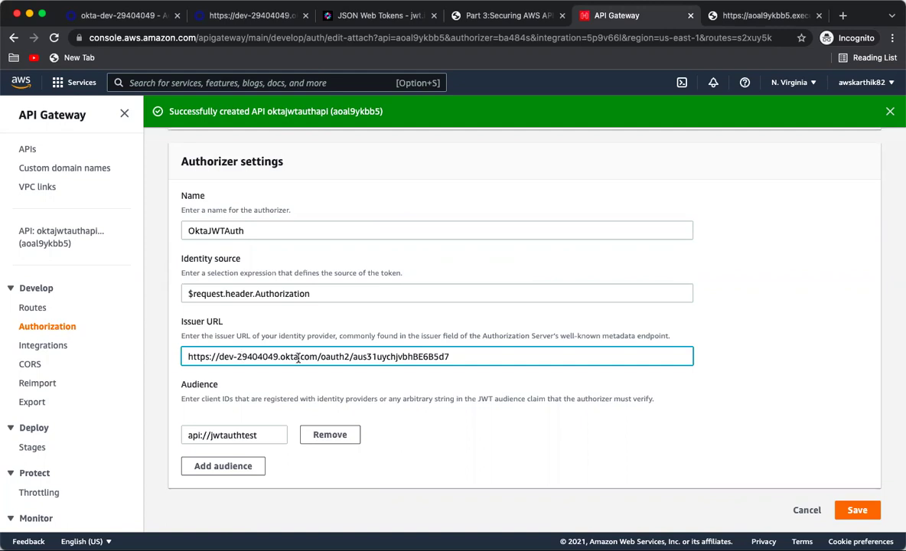
click(455, 357)
click(244, 435)
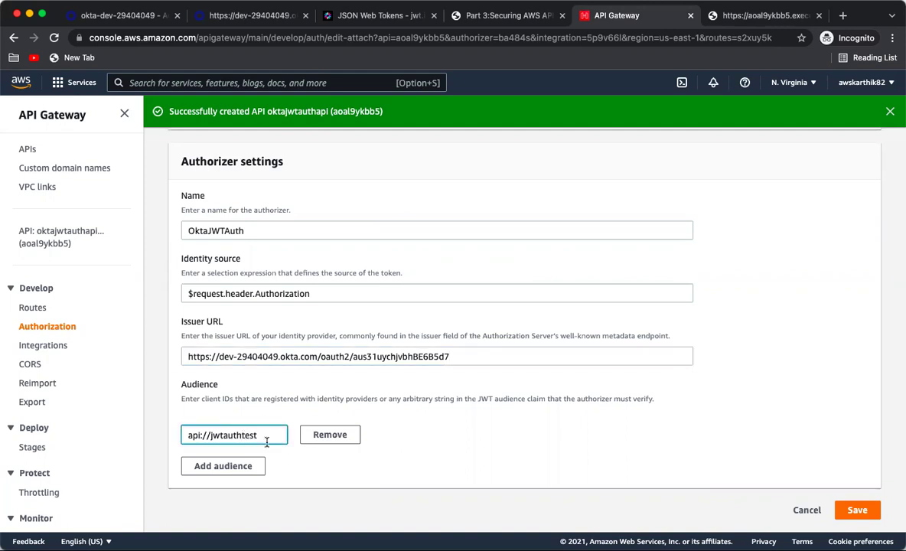